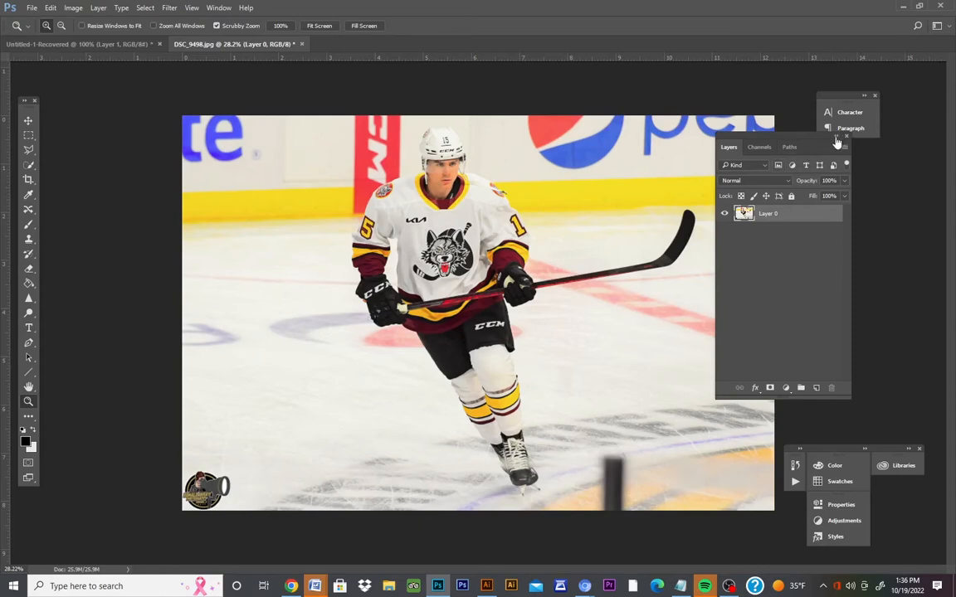
Collapse the Layers, Channels and Paths panels to icons, dock them below Character and Paragraph, and shift the combined group slightly.
{"action": "left_click", "coordinate": [836, 138]}
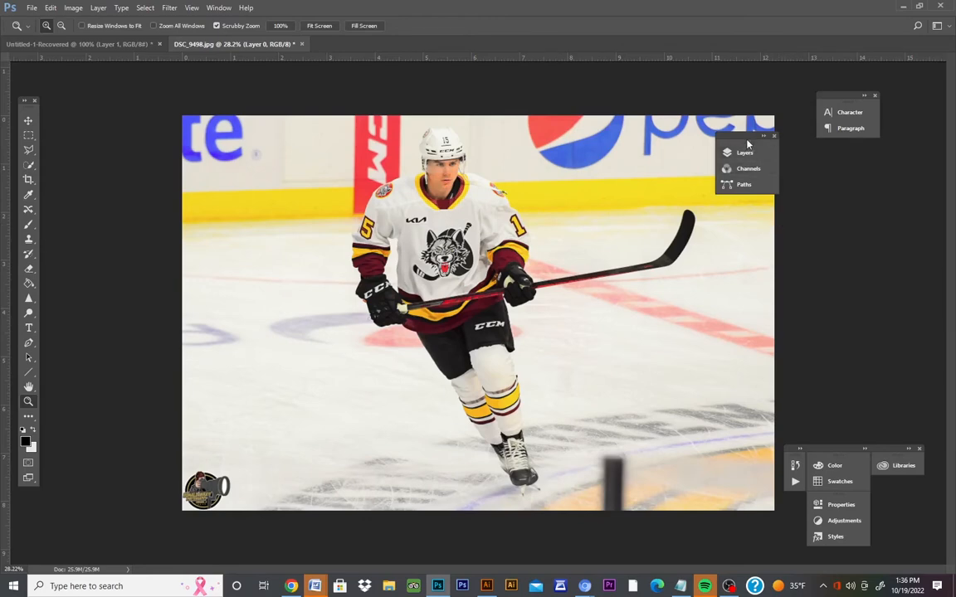
{"action": "left_click_drag", "start_coordinate": [740, 140], "coordinate": [831, 162]}
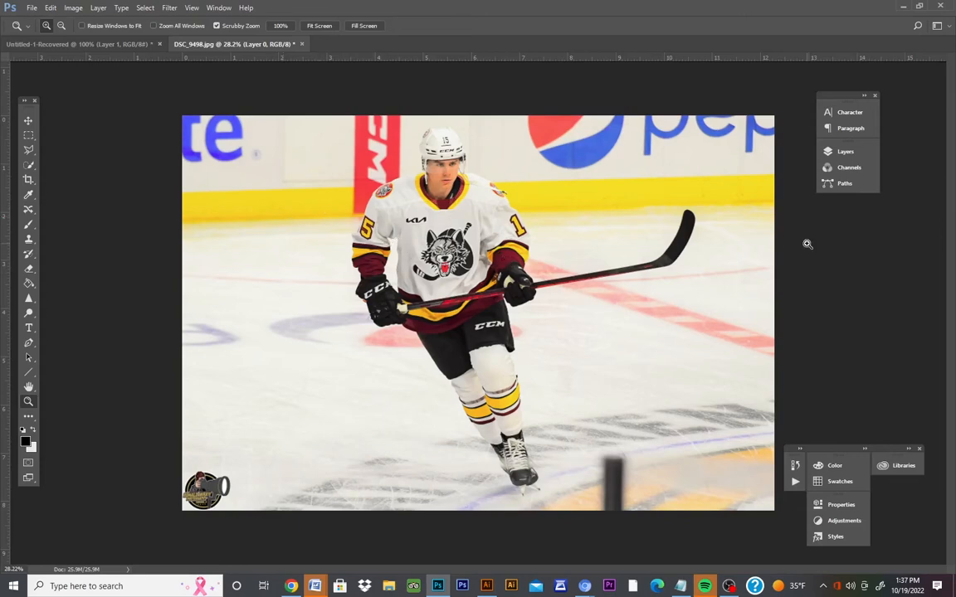
{"action": "left_click", "coordinate": [844, 152]}
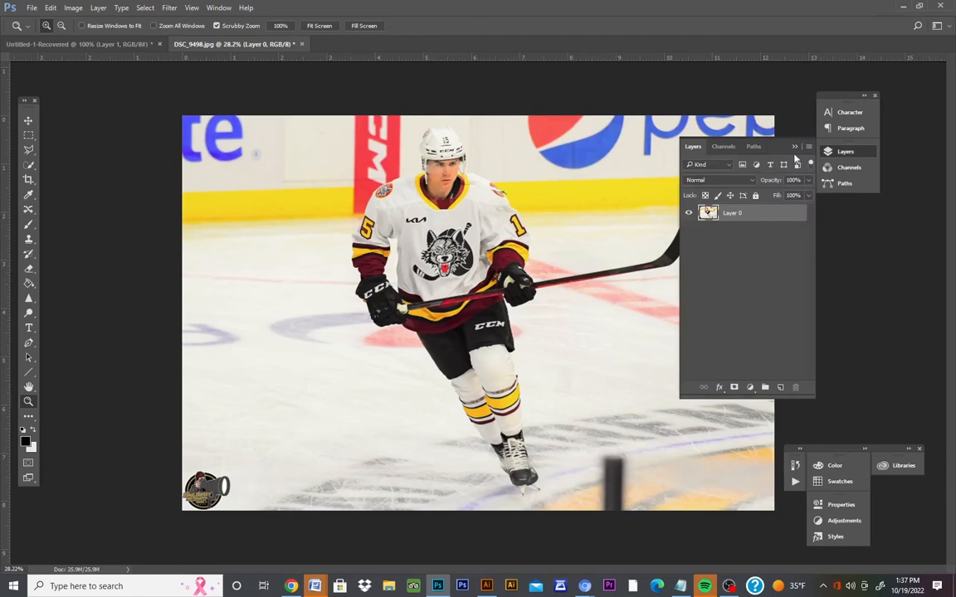
{"action": "left_click_drag", "start_coordinate": [845, 152], "coordinate": [868, 156]}
{"action": "left_click", "coordinate": [863, 152]}
{"action": "left_click", "coordinate": [864, 153]}
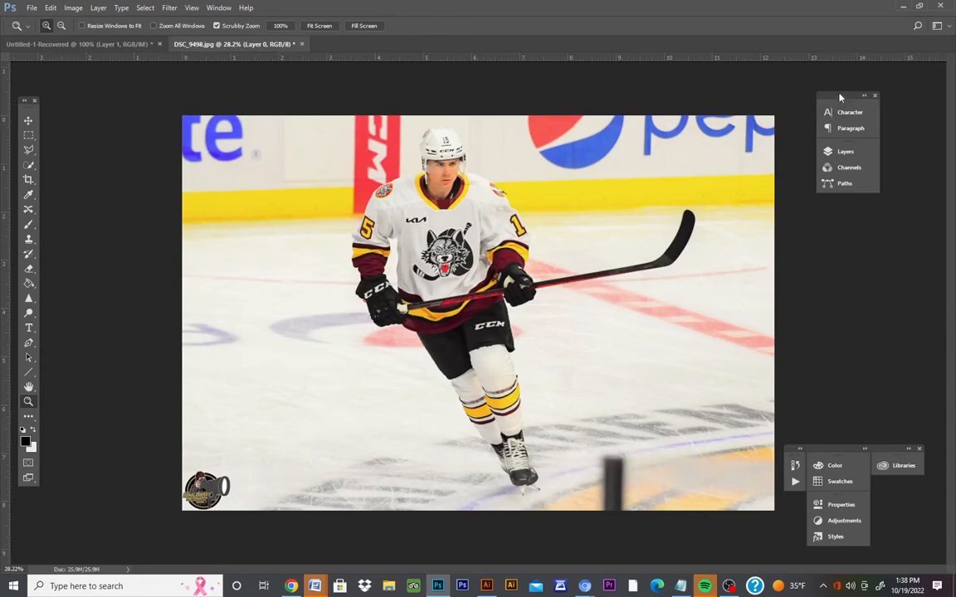
{"action": "mouse_move", "coordinate": [833, 99]}
{"action": "left_mouse_down"}
{"action": "mouse_move", "coordinate": [680, 96]}
{"action": "mouse_move", "coordinate": [816, 102]}
{"action": "left_mouse_up"}
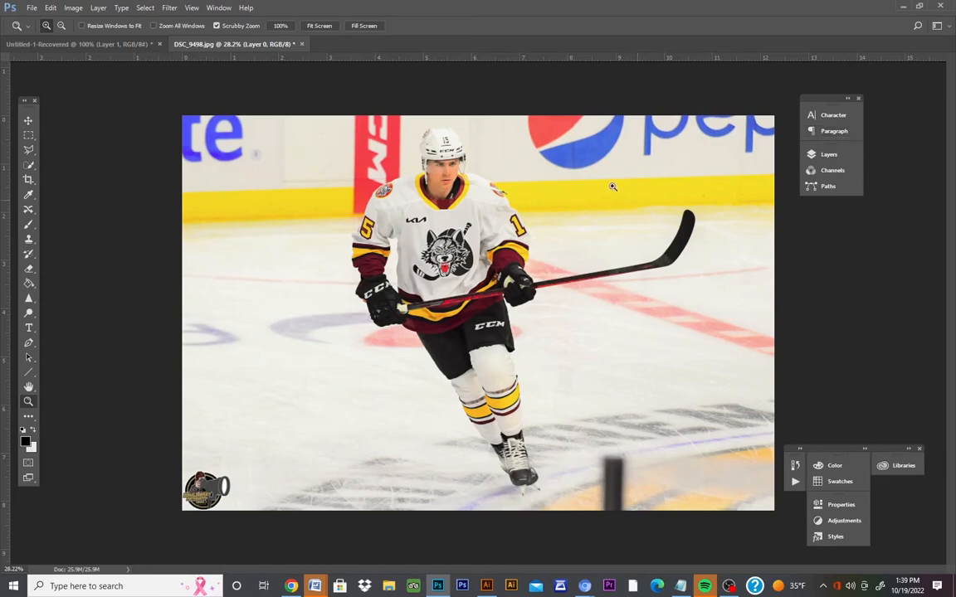
Expand the collapsed Layers panel beside the enlarged hockey player photo.
{"action": "left_click", "coordinate": [477, 137]}
{"action": "left_click_drag", "start_coordinate": [477, 137], "coordinate": [596, 352]}
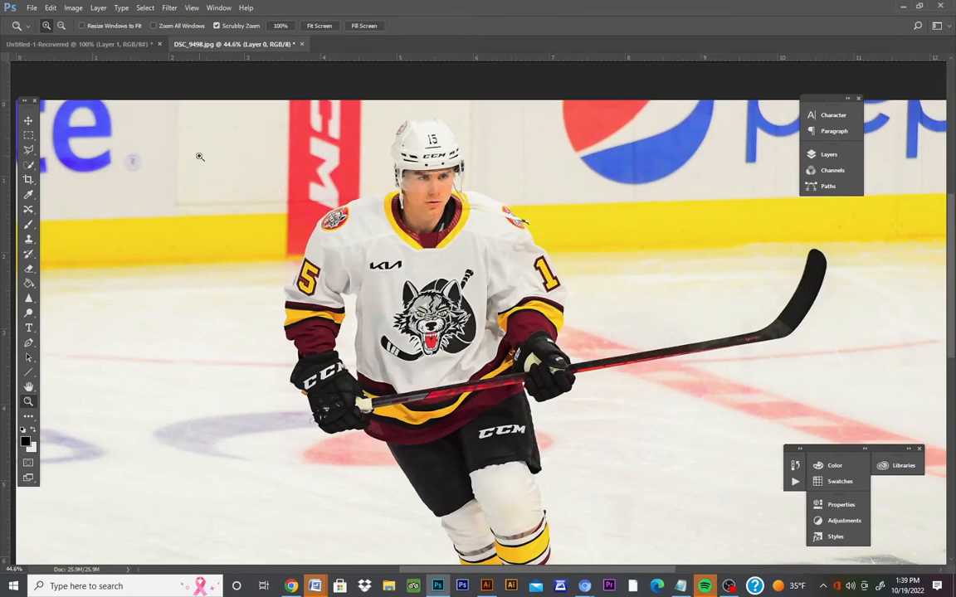
{"action": "left_click", "coordinate": [828, 156]}
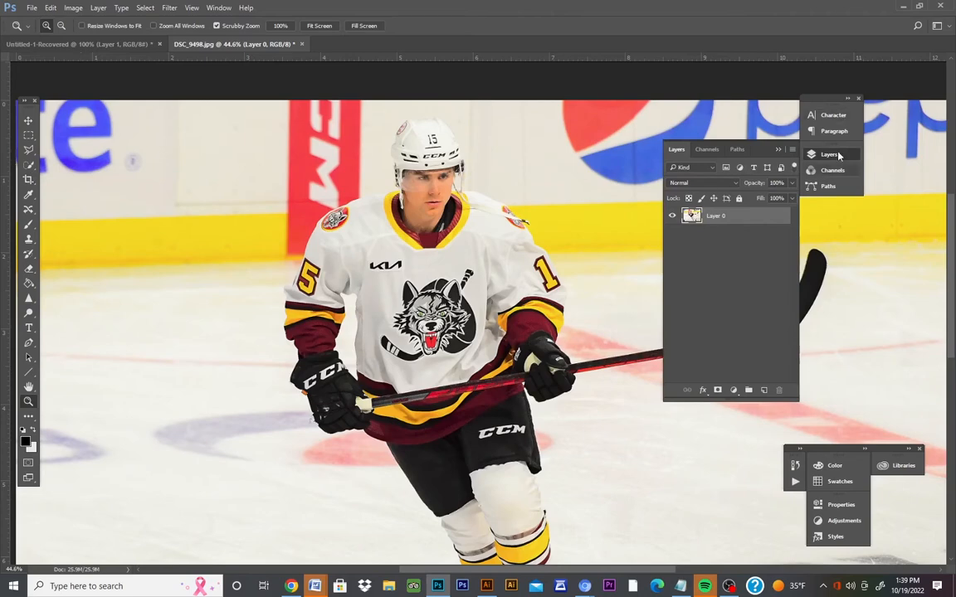
{"action": "left_click", "coordinate": [219, 8]}
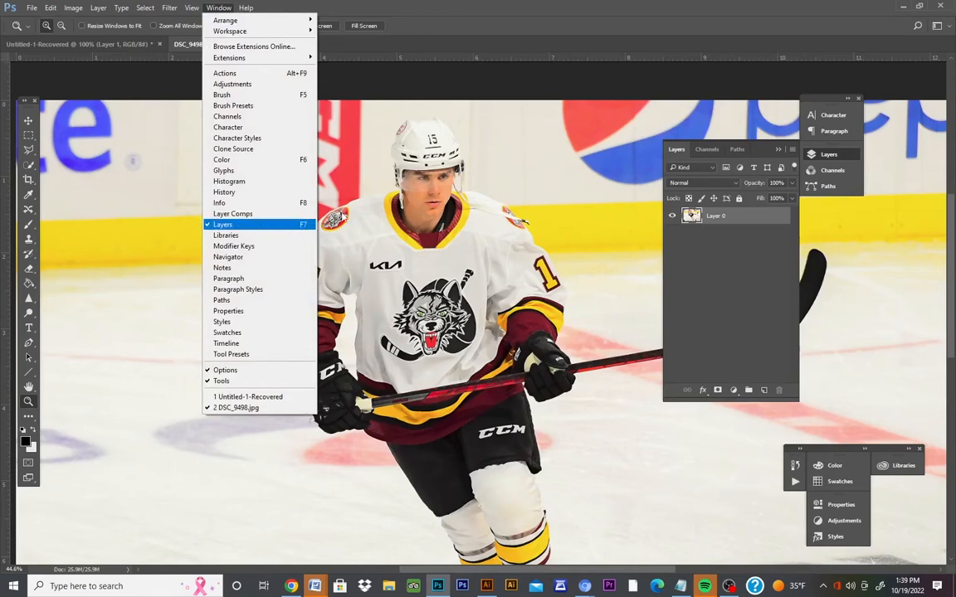
{"action": "left_click", "coordinate": [767, 152]}
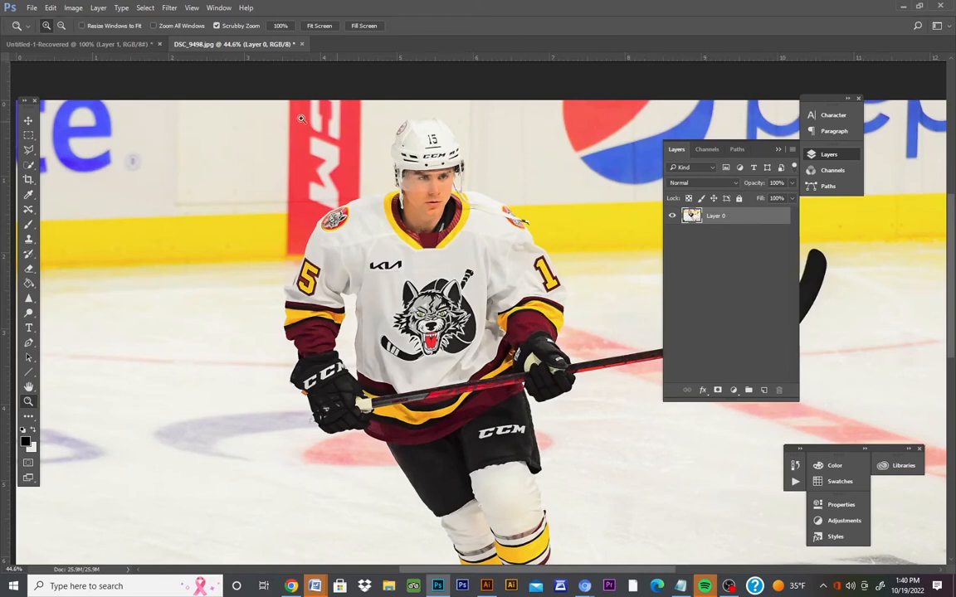
Add a Reveal All layer mask to Layer 0.
{"action": "left_click", "coordinate": [98, 9]}
{"action": "mouse_move", "coordinate": [161, 184]}
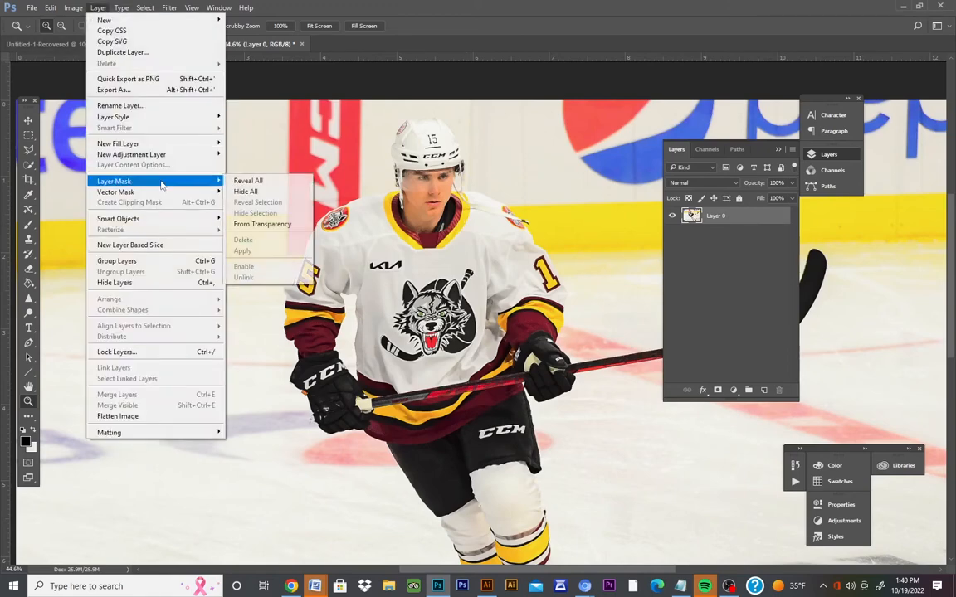
{"action": "left_click", "coordinate": [249, 181]}
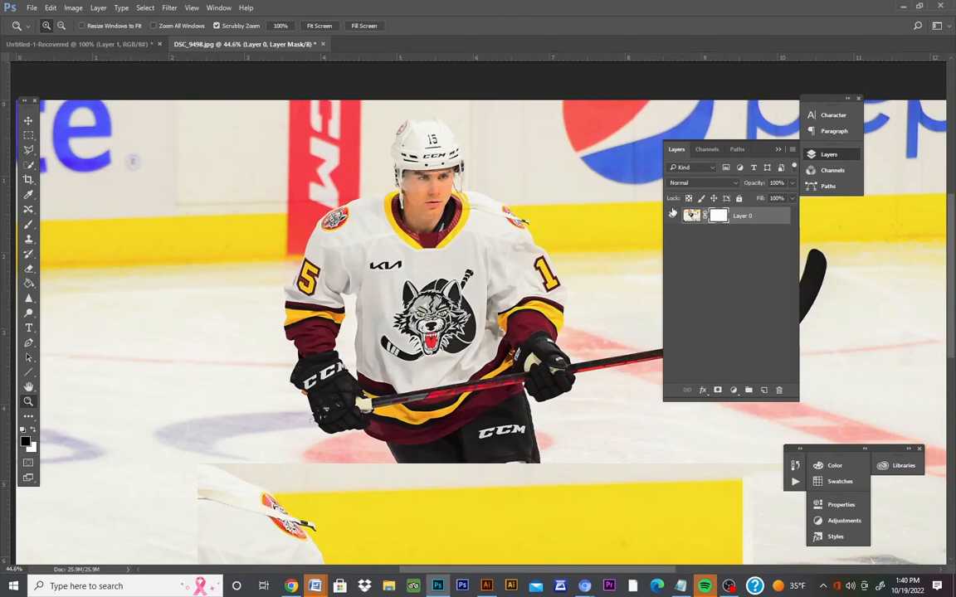
Switch the editing target of Layer 0 between its image and its mask, ending on the image.
{"action": "left_click", "coordinate": [691, 216]}
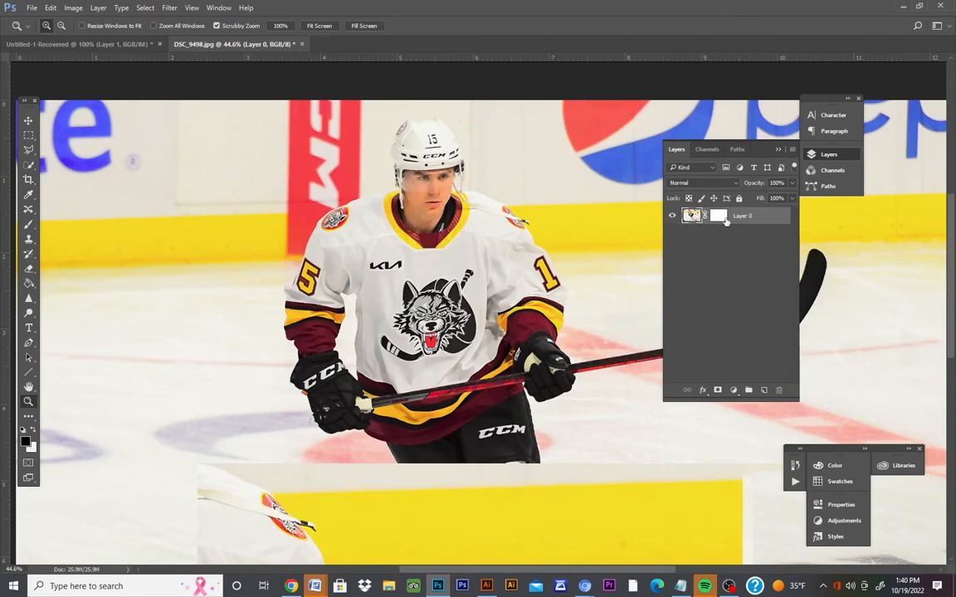
{"action": "left_click", "coordinate": [719, 217]}
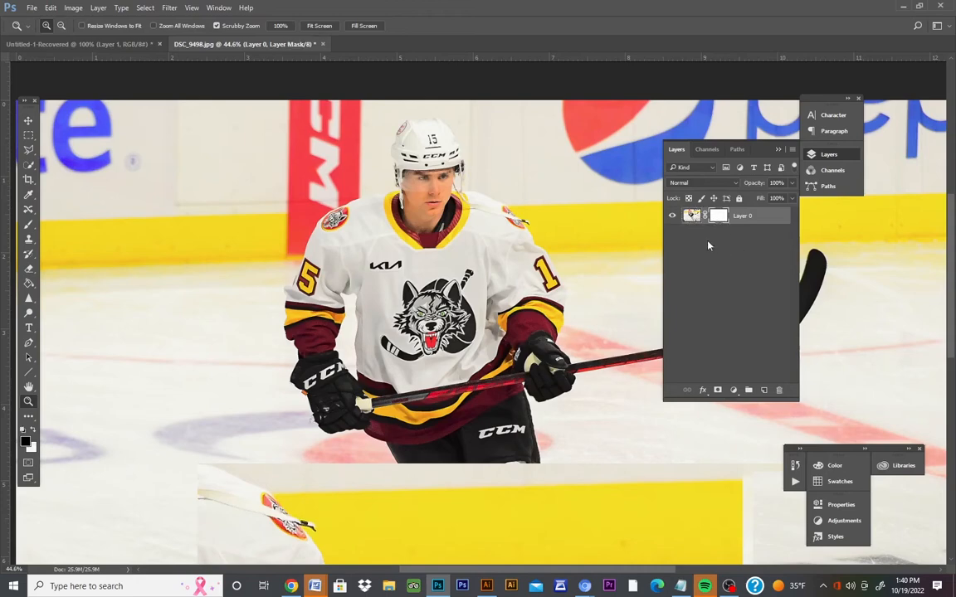
{"action": "left_click", "coordinate": [695, 216]}
{"action": "left_click", "coordinate": [718, 217]}
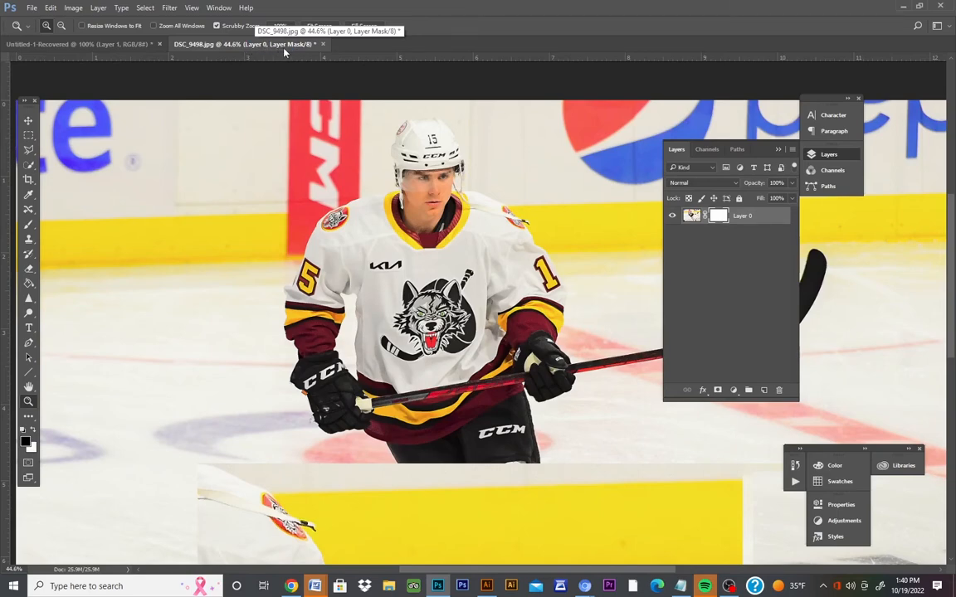
{"action": "left_click_drag", "start_coordinate": [638, 247], "coordinate": [535, 202]}
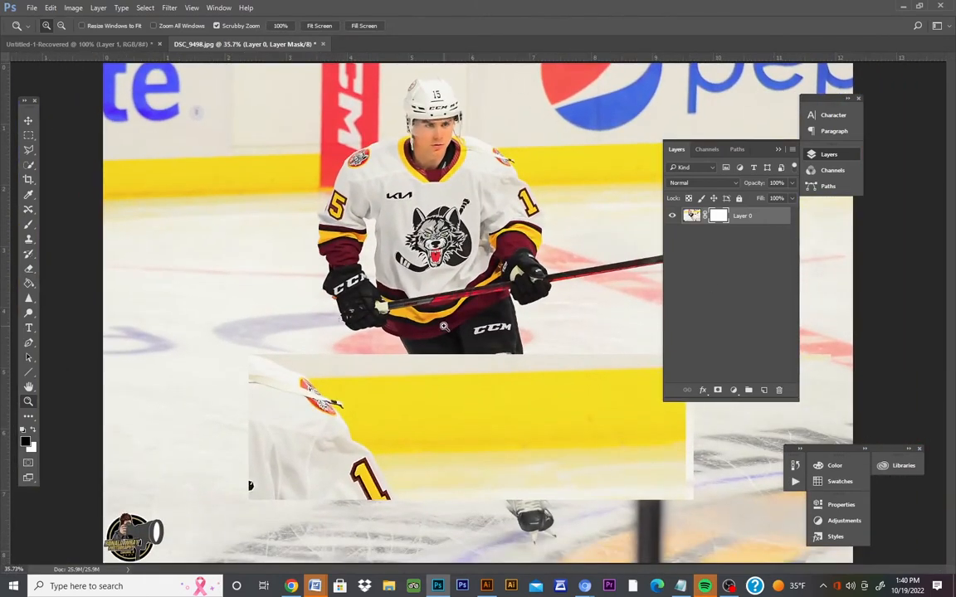
{"action": "left_click_drag", "start_coordinate": [444, 327], "coordinate": [460, 286]}
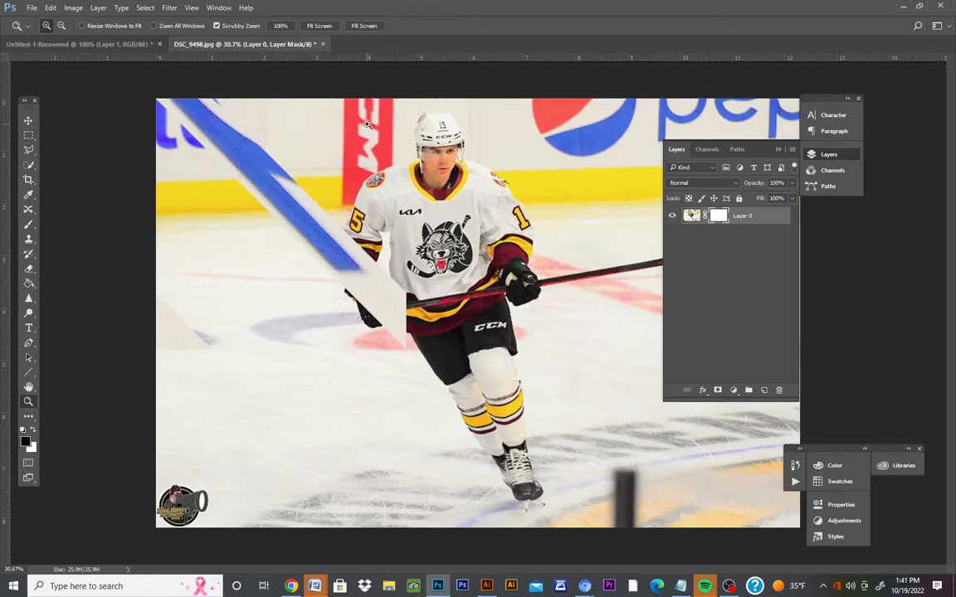
{"action": "left_click", "coordinate": [410, 92]}
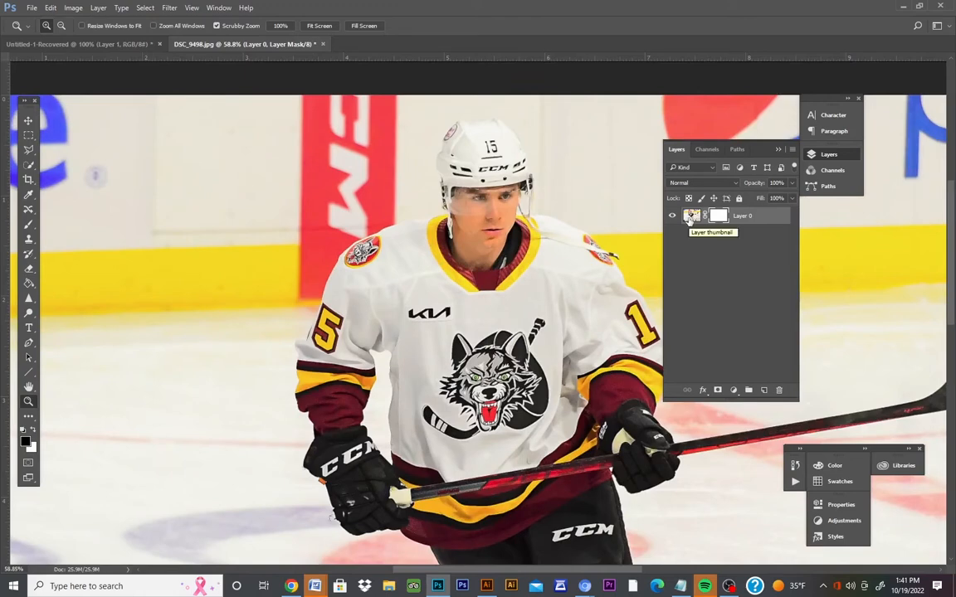
{"action": "left_click", "coordinate": [691, 218]}
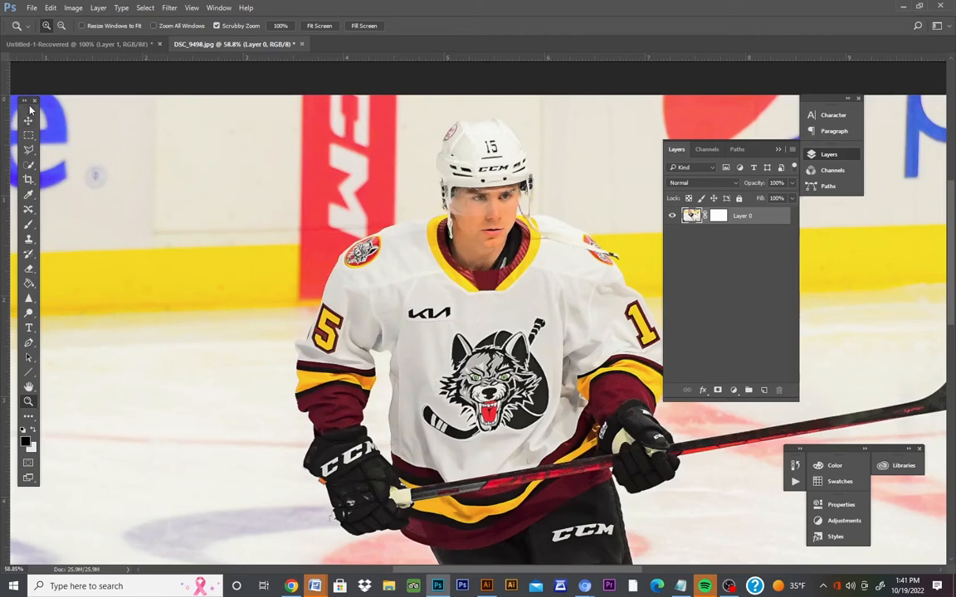
Dock the floating Tools panel against the edge of the workspace.
{"action": "left_click_drag", "start_coordinate": [27, 109], "coordinate": [8, 106]}
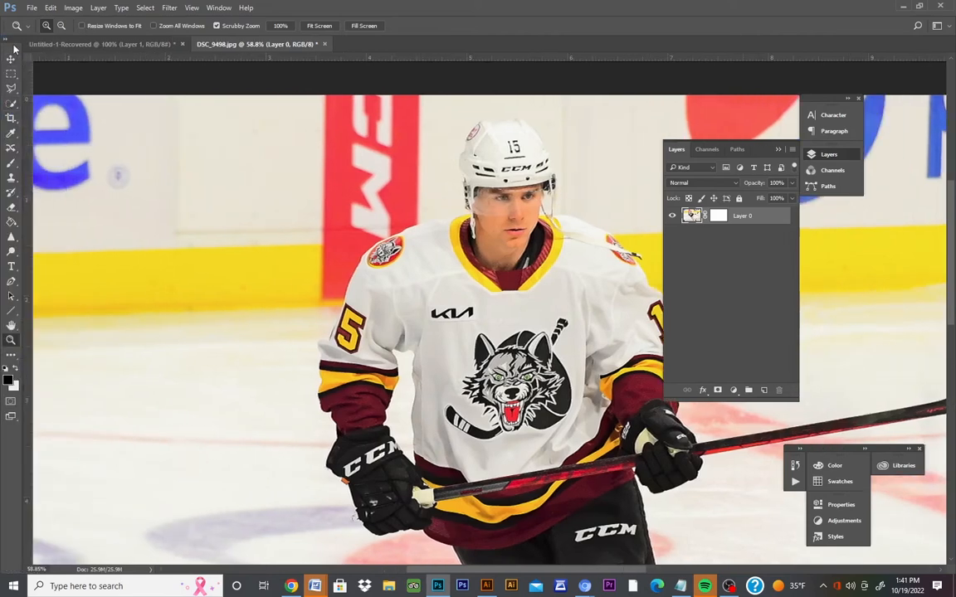
{"action": "left_click", "coordinate": [214, 10]}
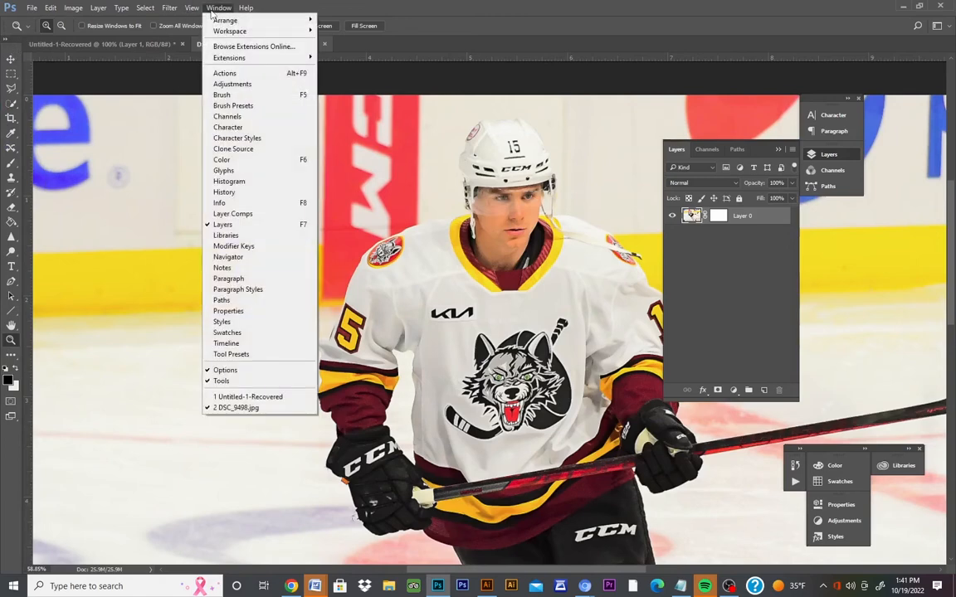
{"action": "left_click", "coordinate": [212, 10]}
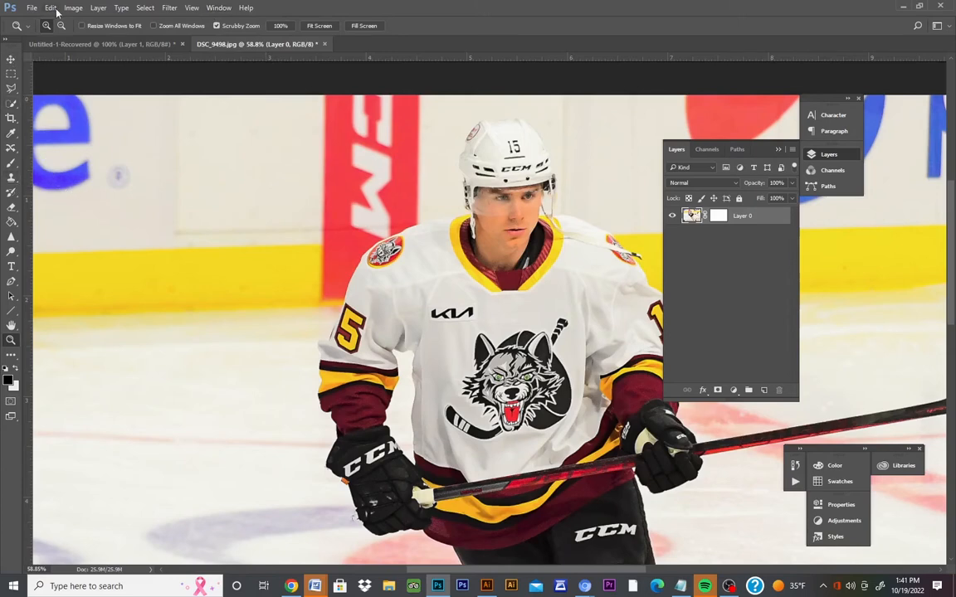
Hide the Tools panel and display it again.
{"action": "left_click", "coordinate": [220, 8]}
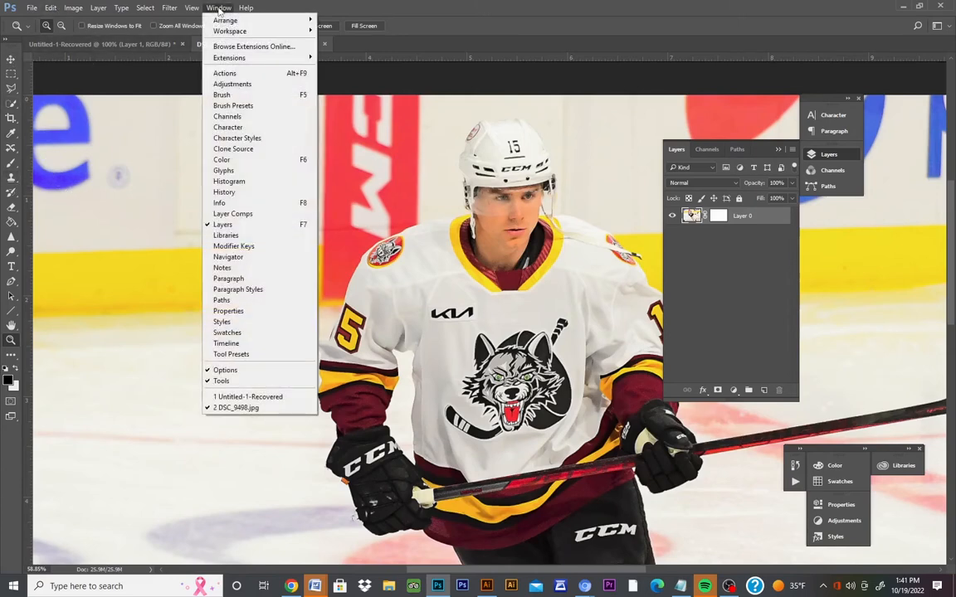
{"action": "left_click", "coordinate": [220, 380]}
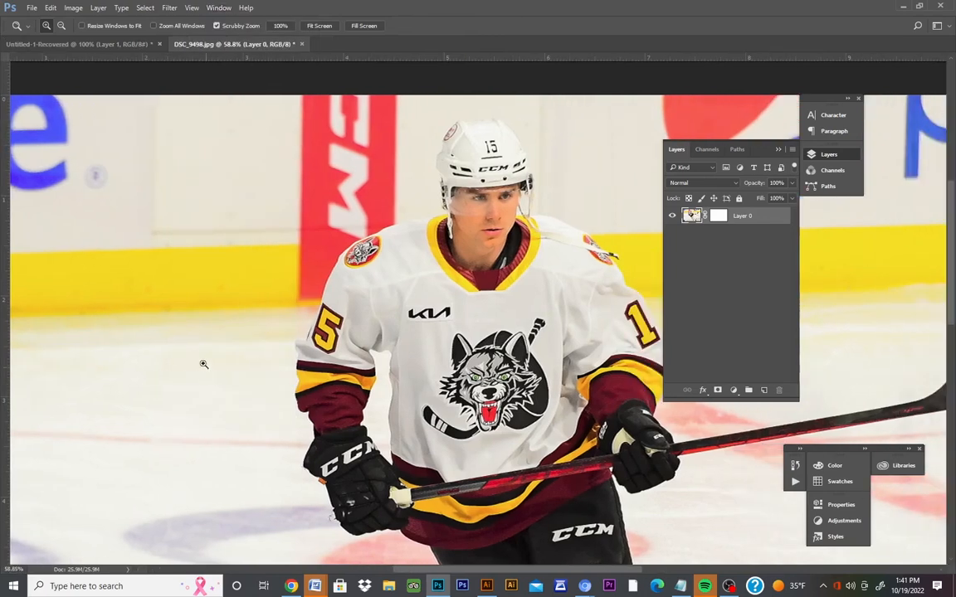
{"action": "left_click", "coordinate": [220, 7]}
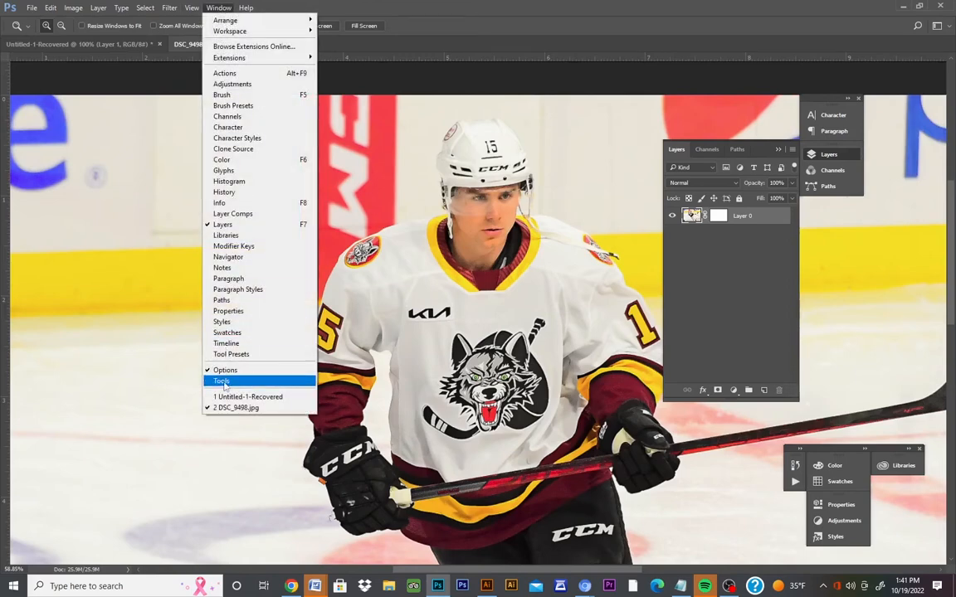
{"action": "left_click", "coordinate": [221, 382]}
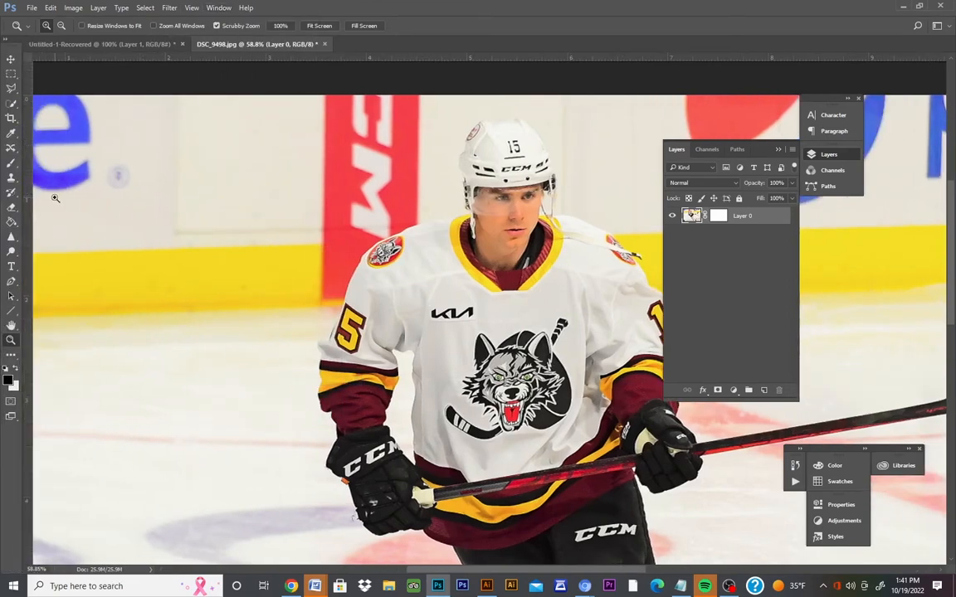
Activate the Quick Selection tool in its add-to-selection mode.
{"action": "left_click", "coordinate": [211, 9]}
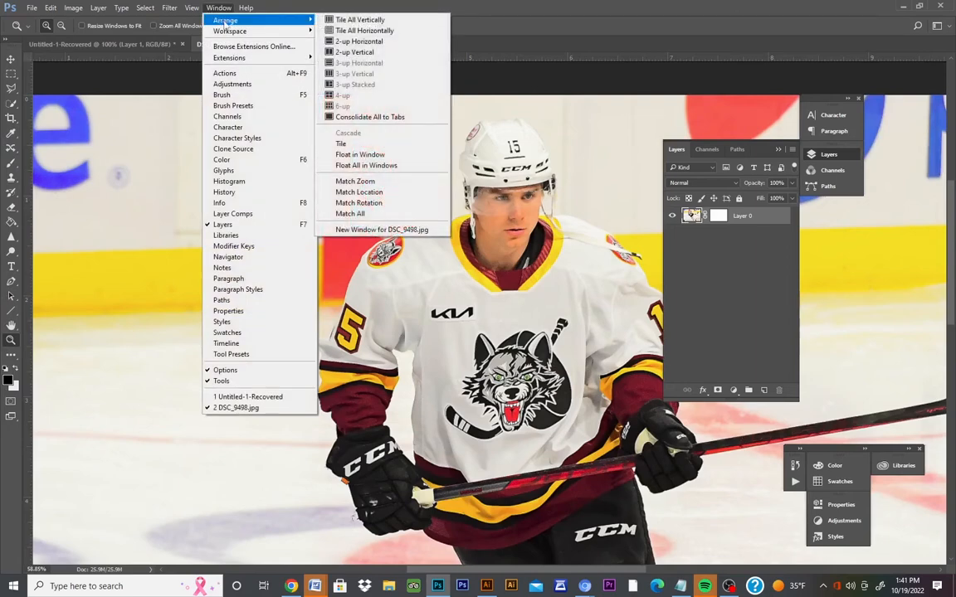
{"action": "mouse_move", "coordinate": [230, 33]}
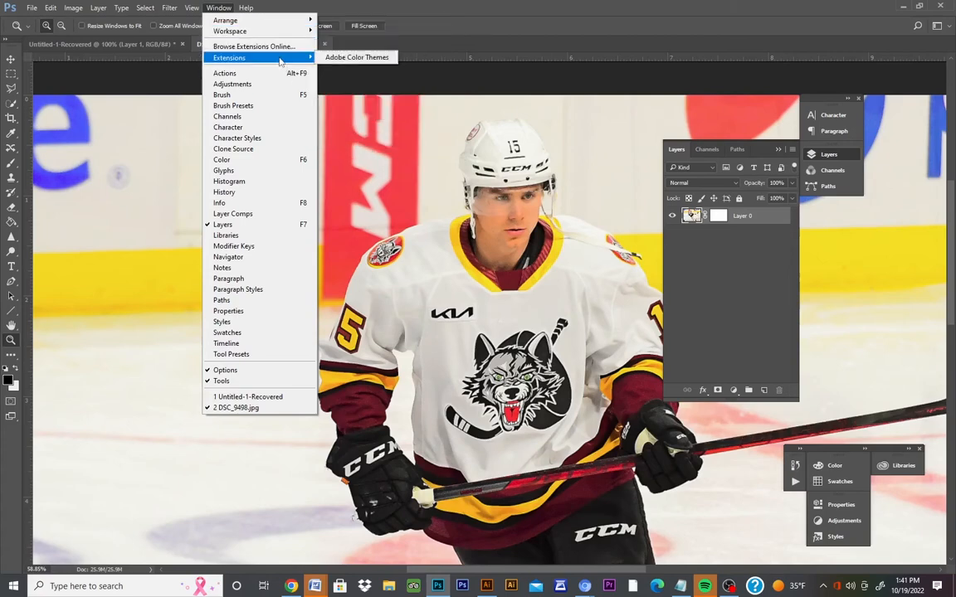
{"action": "left_click", "coordinate": [11, 59]}
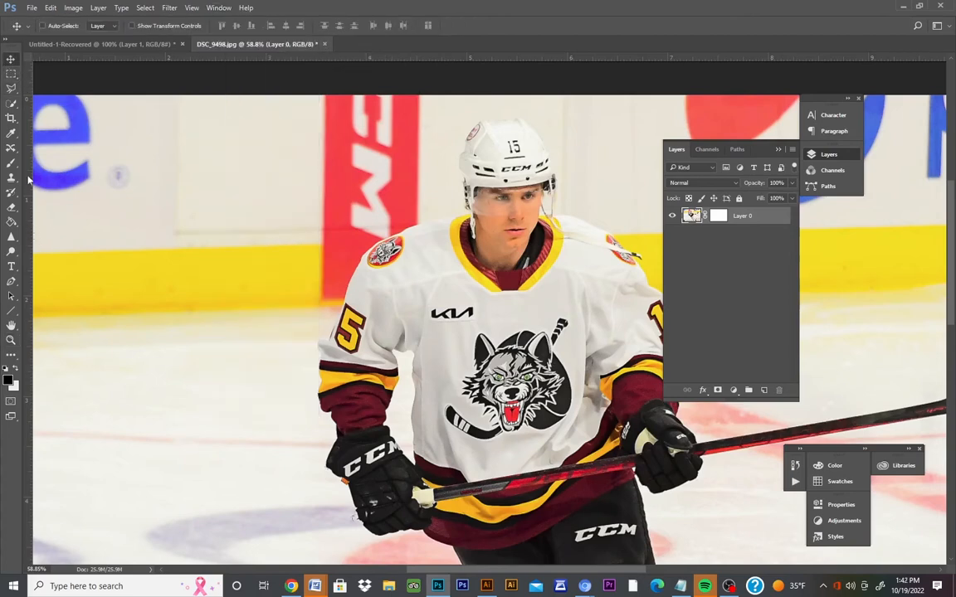
{"action": "left_click", "coordinate": [13, 105]}
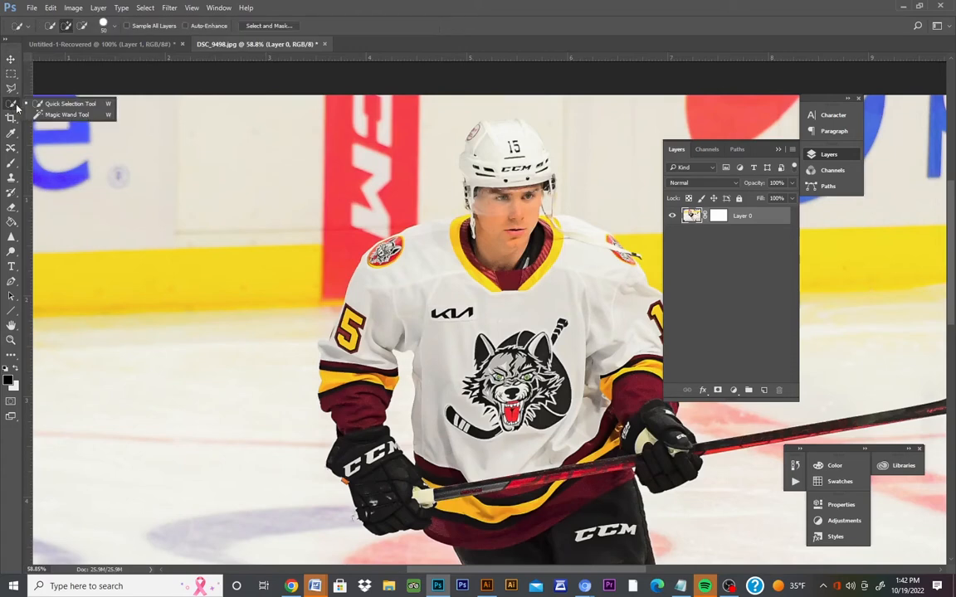
{"action": "left_click", "coordinate": [66, 29]}
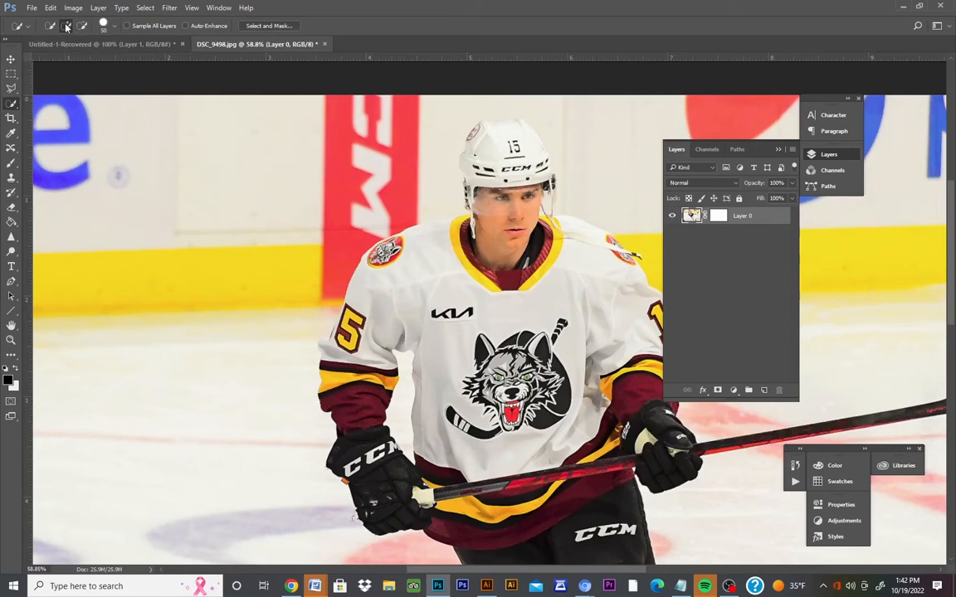
{"action": "left_click", "coordinate": [67, 27]}
Activate the Brush tool for work around the player's head and set its size to 50 px.
{"action": "left_click", "coordinate": [12, 338]}
{"action": "left_click", "coordinate": [446, 159]}
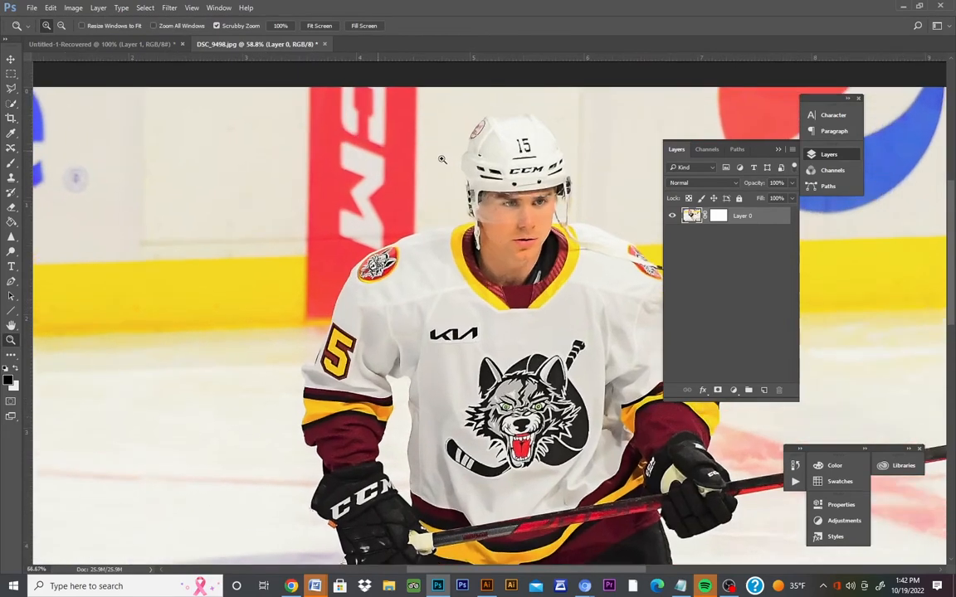
{"action": "left_click", "coordinate": [441, 159]}
{"action": "scroll", "coordinate": [195, 169], "scroll_direction": "up", "scroll_amount": 2}
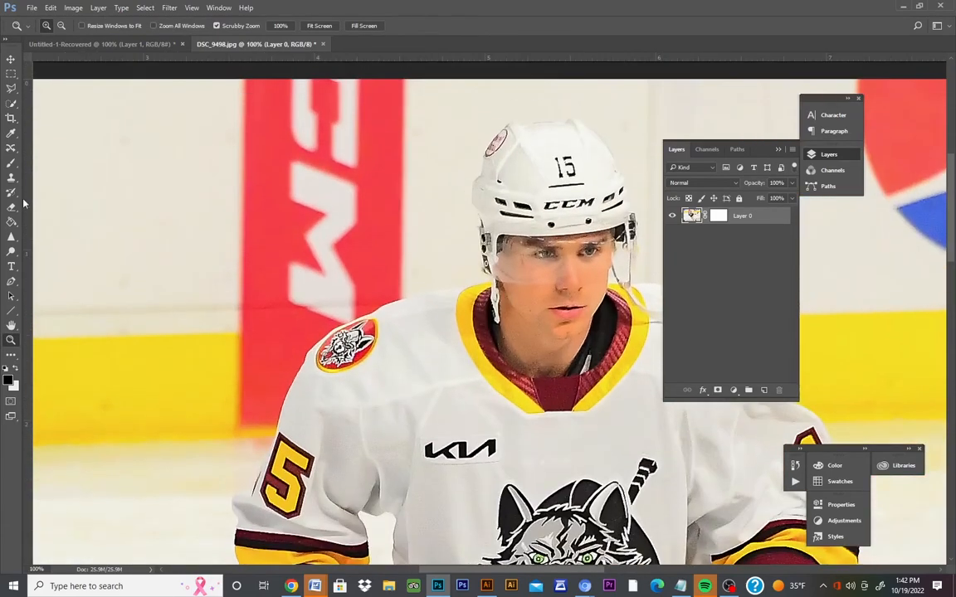
{"action": "left_click", "coordinate": [12, 161]}
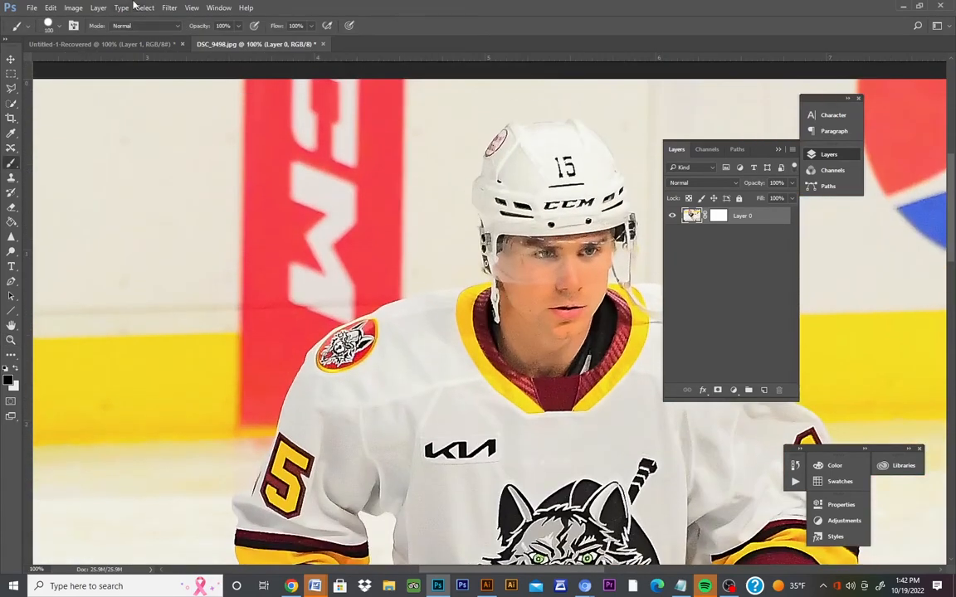
{"action": "left_click", "coordinate": [58, 28]}
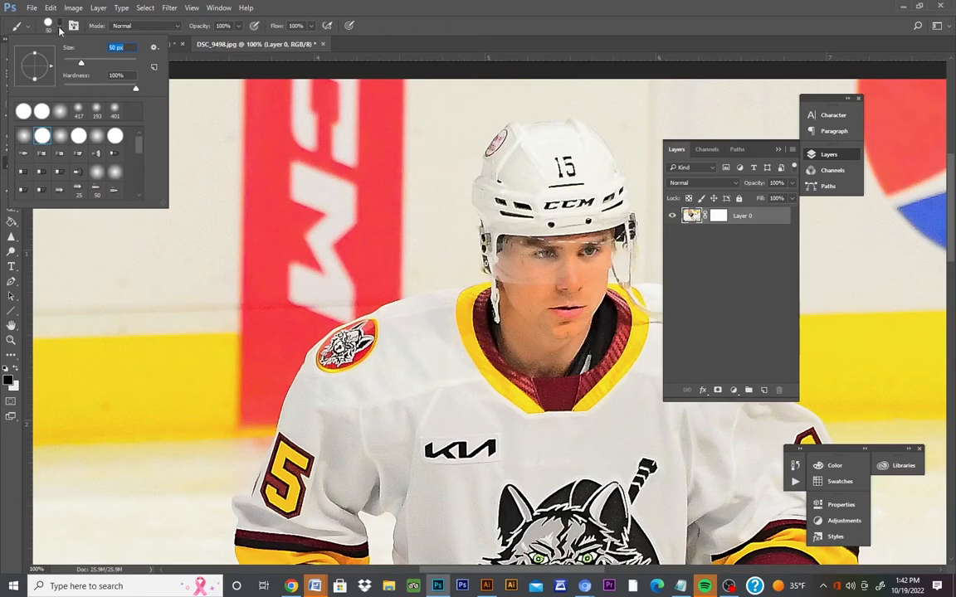
{"action": "left_click", "coordinate": [60, 30]}
{"action": "left_click", "coordinate": [59, 30]}
{"action": "left_click", "coordinate": [62, 30]}
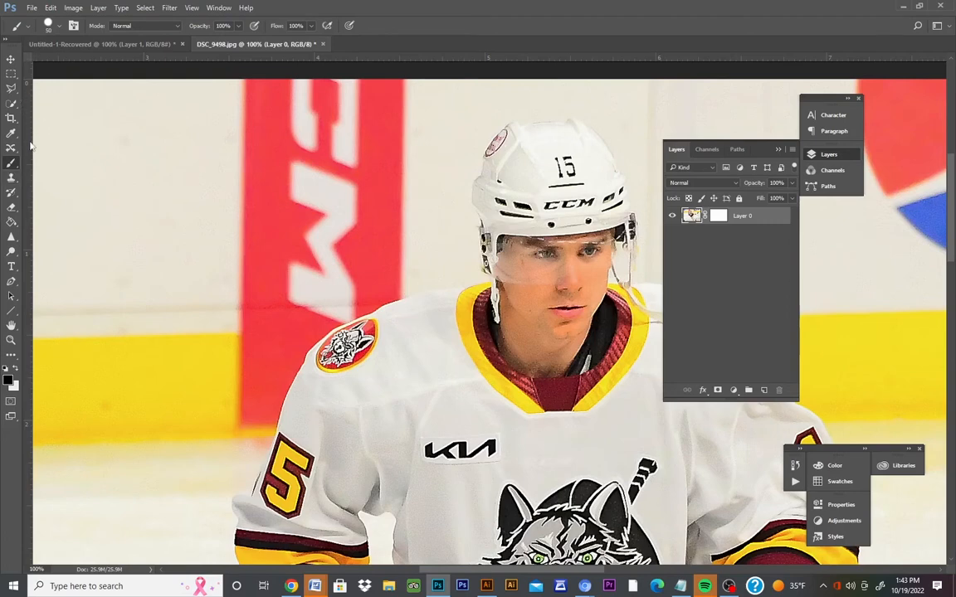
Activate the Quick Selection tool and view its brush settings.
{"action": "left_click", "coordinate": [10, 106]}
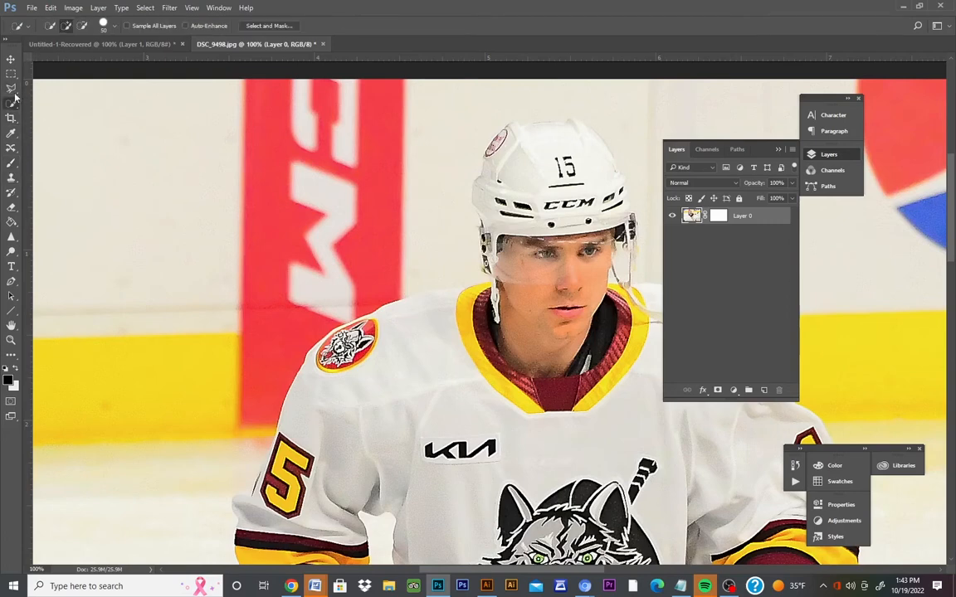
{"action": "left_click", "coordinate": [105, 25]}
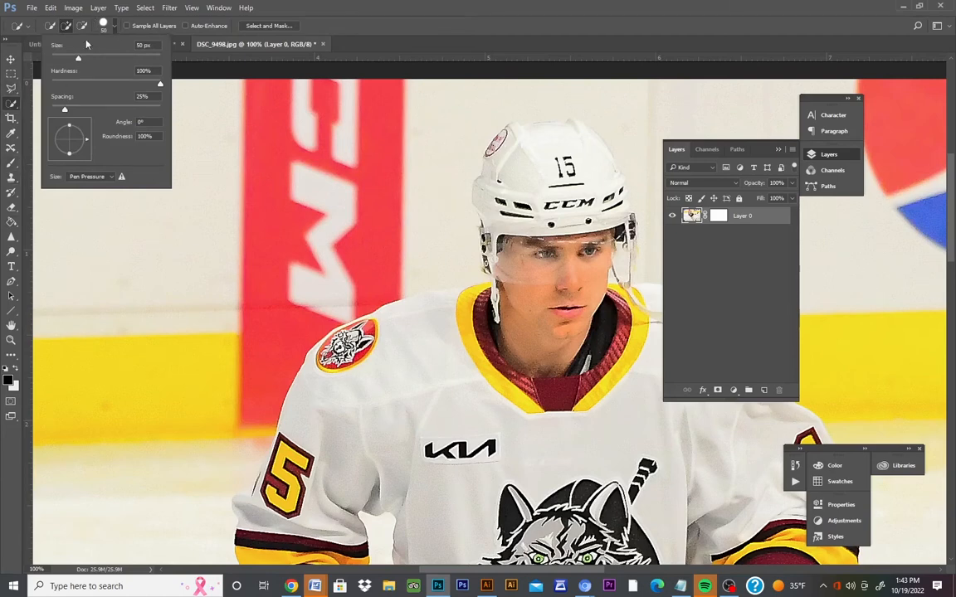
{"action": "left_click", "coordinate": [11, 103]}
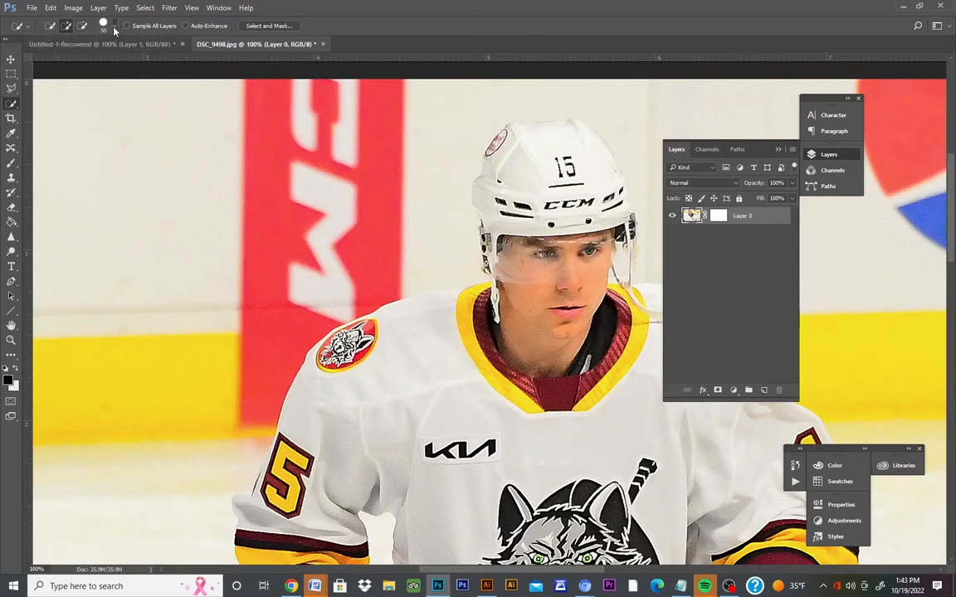
{"action": "left_click", "coordinate": [115, 31]}
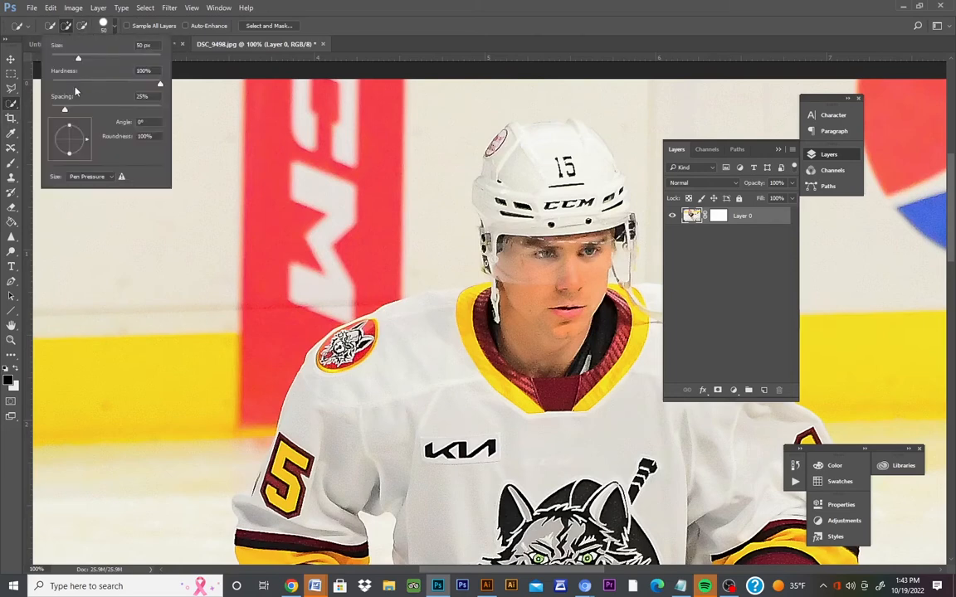
{"action": "left_click", "coordinate": [114, 30]}
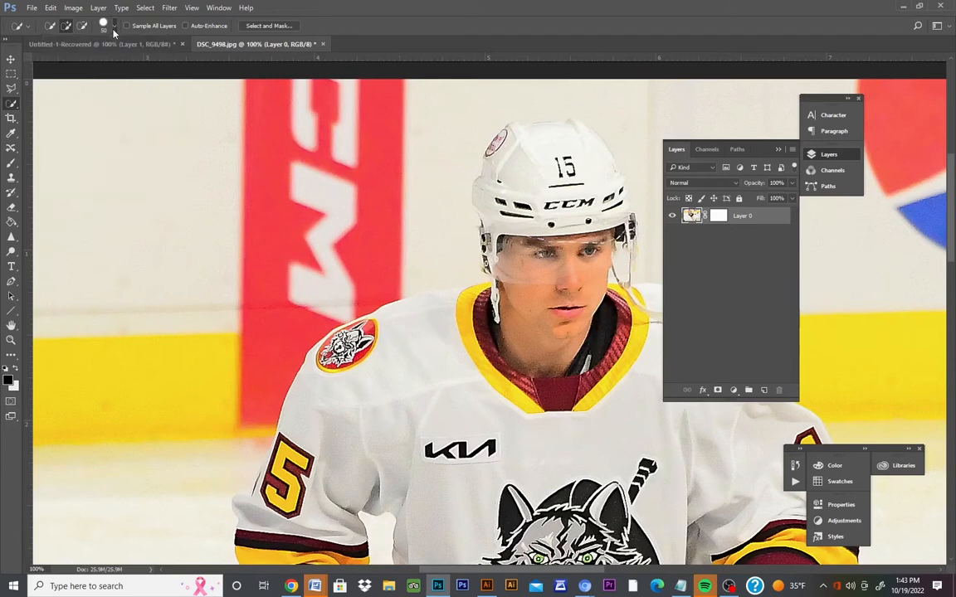
Quick-select the wall to the left of the player's helmet and the red CCM banner down to the shoulder.
{"action": "left_click", "coordinate": [419, 156]}
{"action": "left_click_drag", "start_coordinate": [389, 169], "coordinate": [355, 171]}
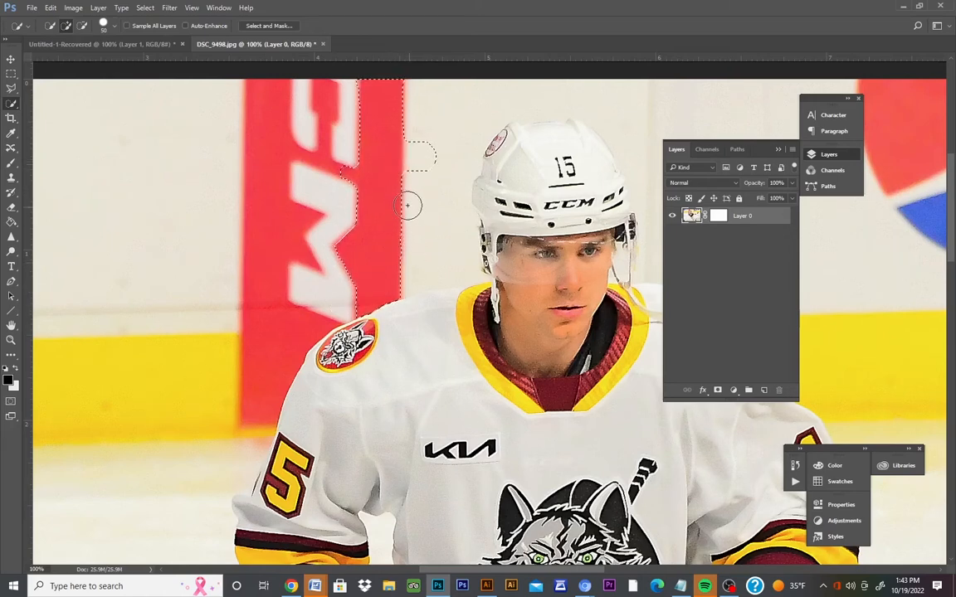
{"action": "left_click_drag", "start_coordinate": [406, 203], "coordinate": [396, 289]}
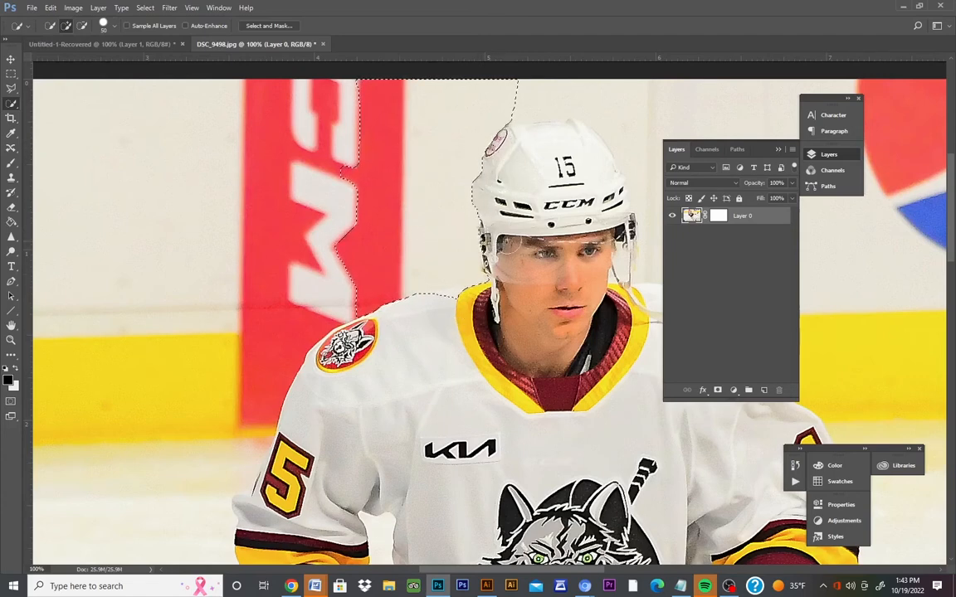
{"action": "mouse_move", "coordinate": [306, 284]}
{"action": "left_mouse_down"}
{"action": "mouse_move", "coordinate": [345, 305]}
{"action": "mouse_move", "coordinate": [271, 315]}
{"action": "mouse_move", "coordinate": [313, 301]}
{"action": "mouse_move", "coordinate": [247, 306]}
{"action": "mouse_move", "coordinate": [270, 330]}
{"action": "left_mouse_up"}
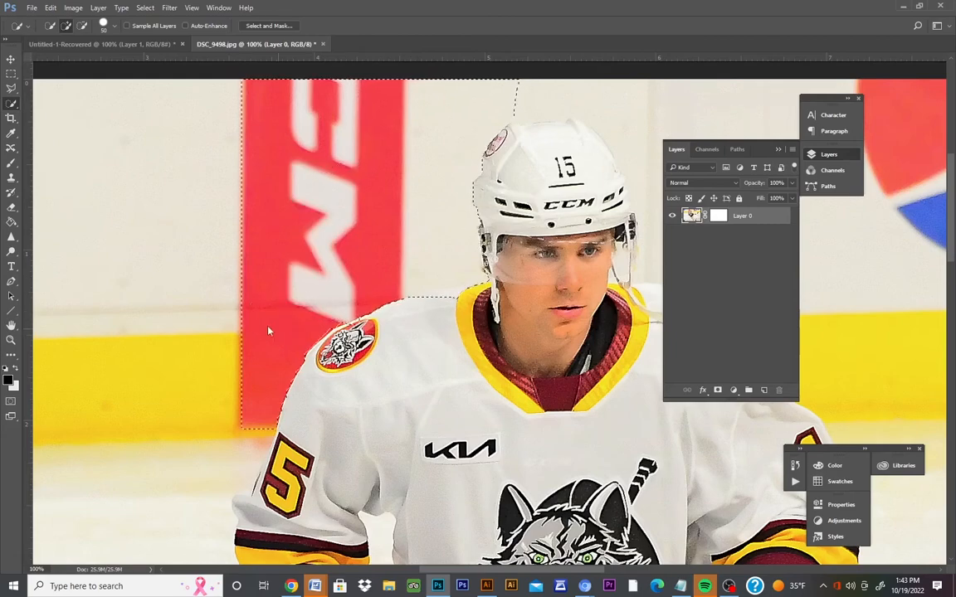
Extend the quick selection over the yellow board stripe and the ice beside the player's left-hand sleeve in the photo.
{"action": "left_click", "coordinate": [9, 353]}
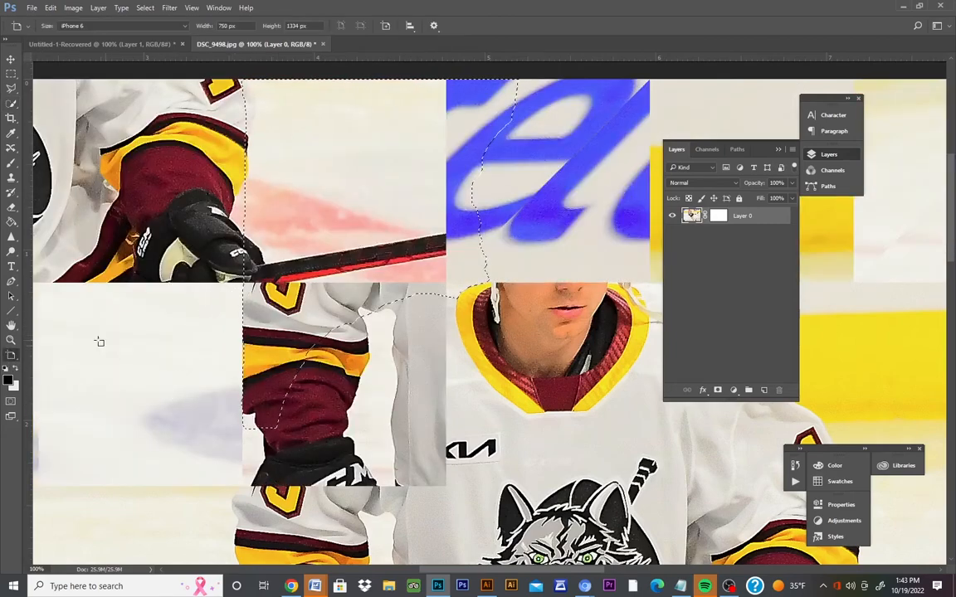
{"action": "left_click", "coordinate": [11, 340]}
{"action": "left_click_drag", "start_coordinate": [305, 341], "coordinate": [267, 341]}
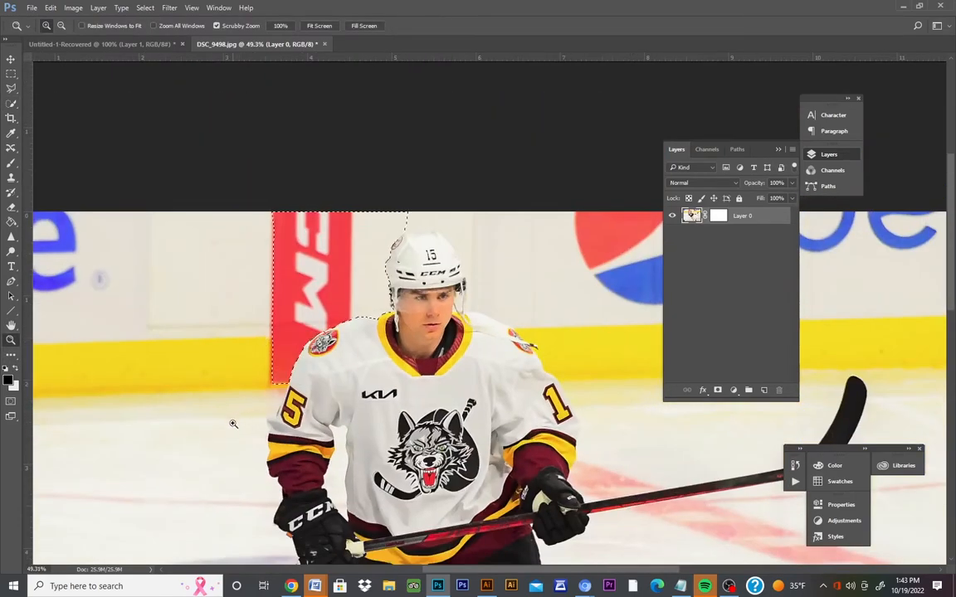
{"action": "mouse_move", "coordinate": [235, 422]}
{"action": "left_mouse_down"}
{"action": "mouse_move", "coordinate": [273, 426]}
{"action": "mouse_move", "coordinate": [246, 433]}
{"action": "left_mouse_up"}
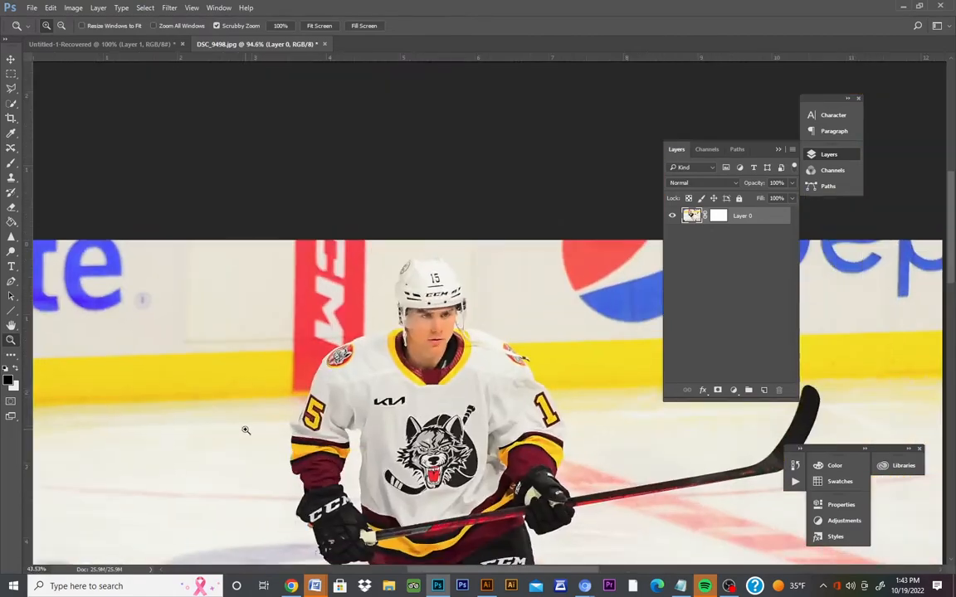
{"action": "left_click_drag", "start_coordinate": [306, 415], "coordinate": [276, 418]}
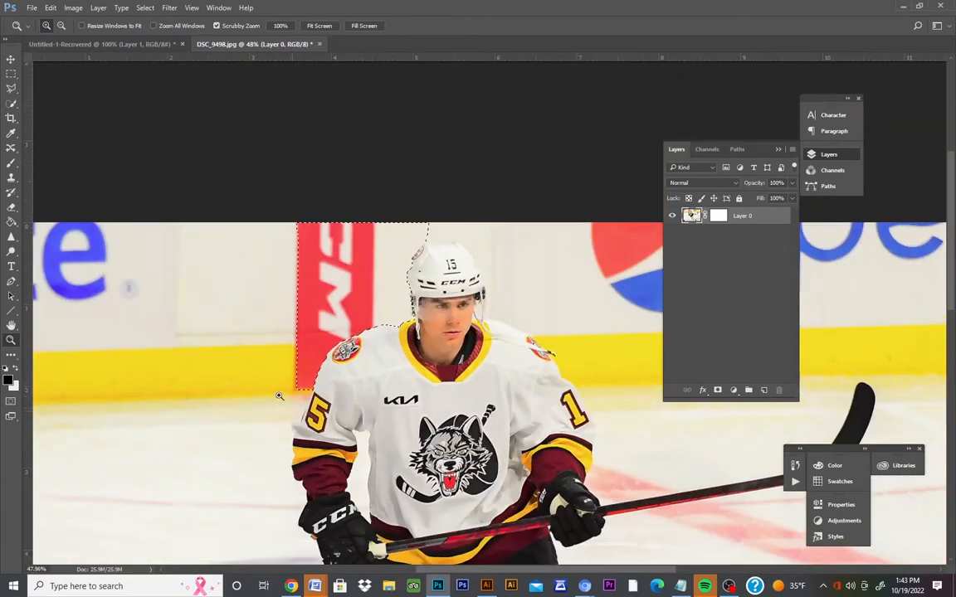
{"action": "left_click", "coordinate": [11, 104]}
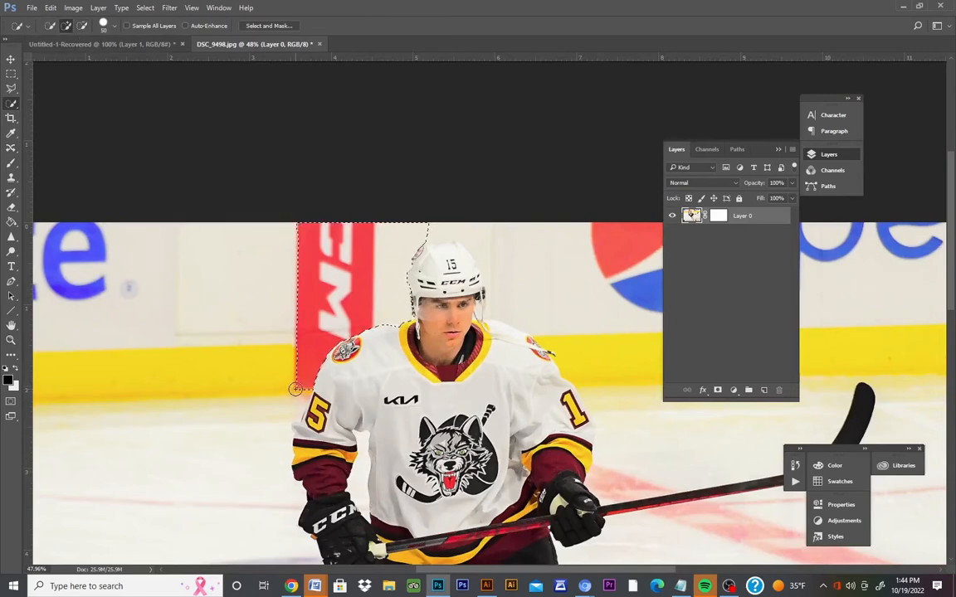
{"action": "left_click_drag", "start_coordinate": [295, 389], "coordinate": [184, 415]}
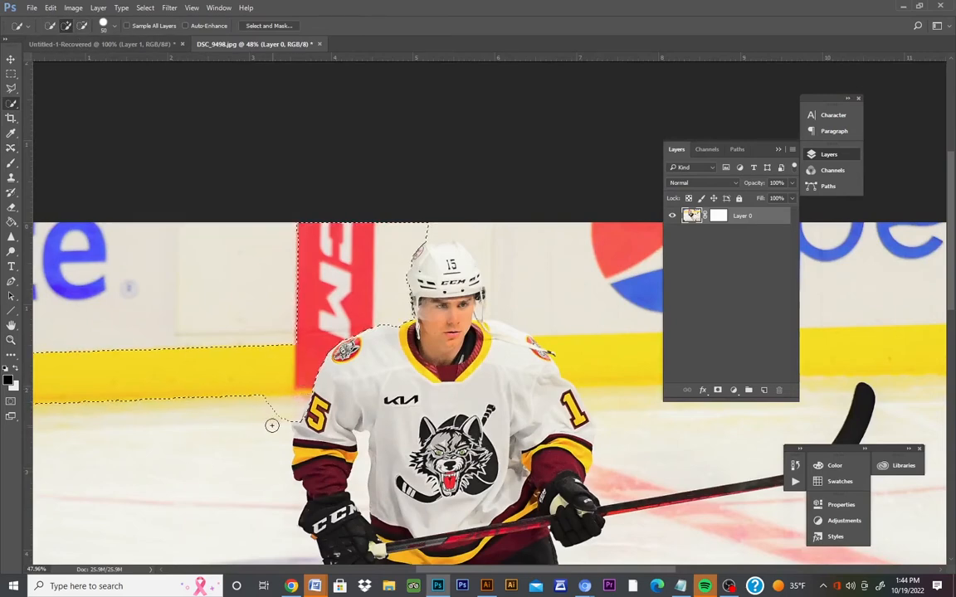
{"action": "left_click_drag", "start_coordinate": [271, 426], "coordinate": [264, 489]}
Add the ice around the lower sleeve and the left-hand glove to the selection, down to the jersey hem.
{"action": "scroll", "coordinate": [269, 487], "scroll_direction": "down", "scroll_amount": 3}
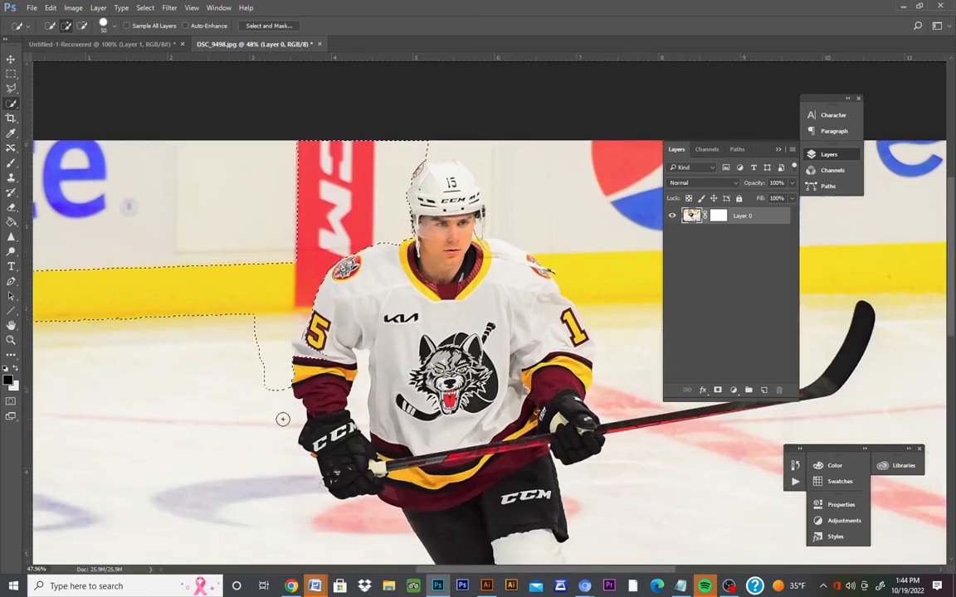
{"action": "left_click_drag", "start_coordinate": [282, 412], "coordinate": [271, 426]}
{"action": "scroll", "coordinate": [270, 415], "scroll_direction": "down", "scroll_amount": 2}
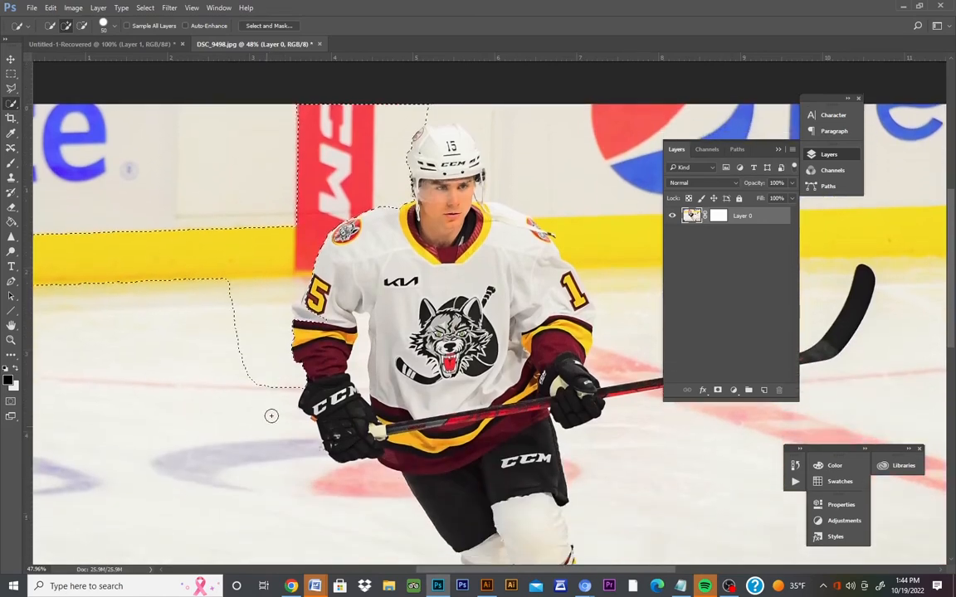
{"action": "left_click", "coordinate": [280, 403]}
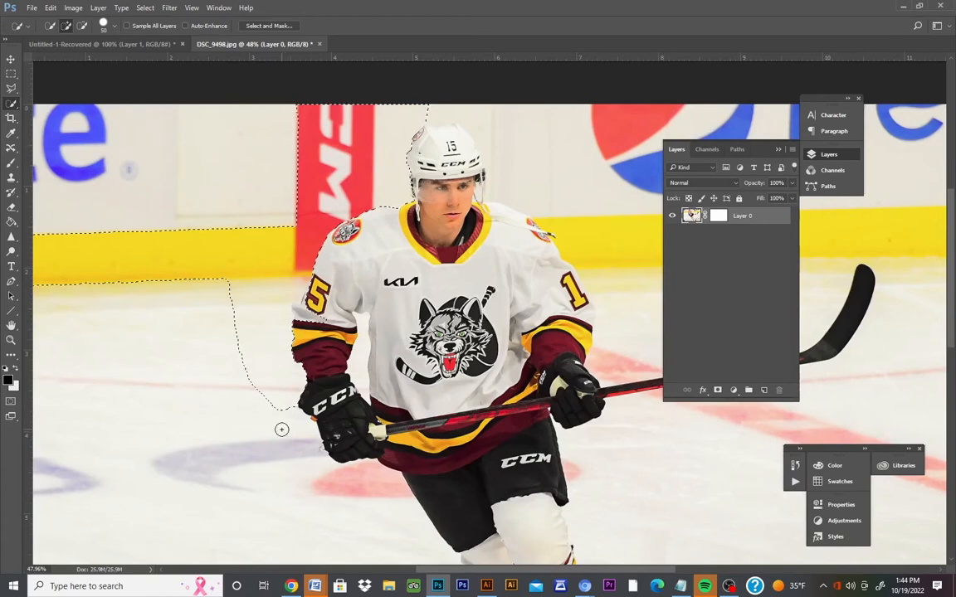
{"action": "mouse_move", "coordinate": [281, 429]}
{"action": "left_mouse_down"}
{"action": "mouse_move", "coordinate": [277, 448]}
{"action": "mouse_move", "coordinate": [294, 448]}
{"action": "mouse_move", "coordinate": [294, 479]}
{"action": "mouse_move", "coordinate": [324, 488]}
{"action": "mouse_move", "coordinate": [328, 499]}
{"action": "left_mouse_up"}
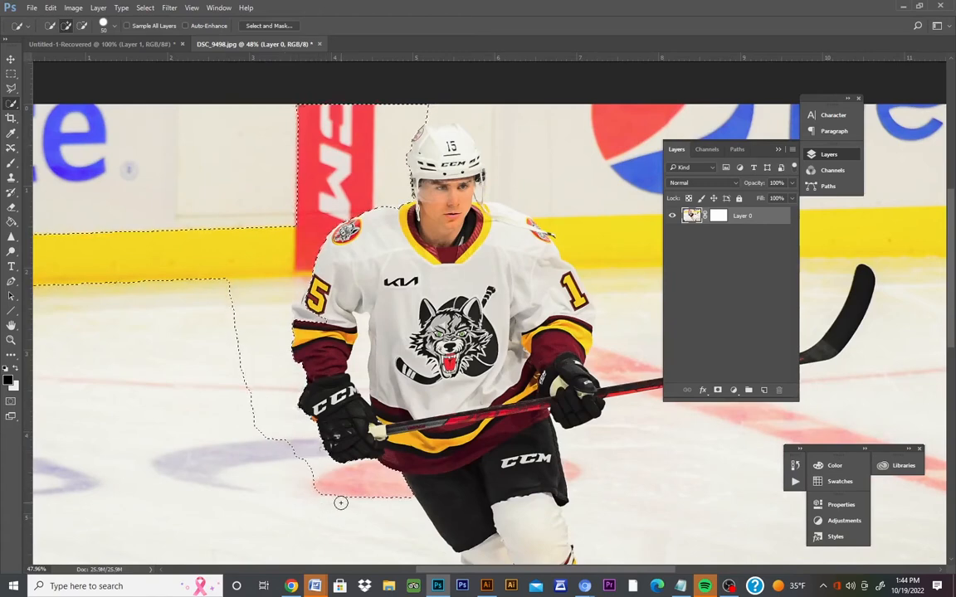
Add the ice to the left of the black shorts and legs to the selection, down to the skates.
{"action": "scroll", "coordinate": [341, 503], "scroll_direction": "down", "scroll_amount": 5}
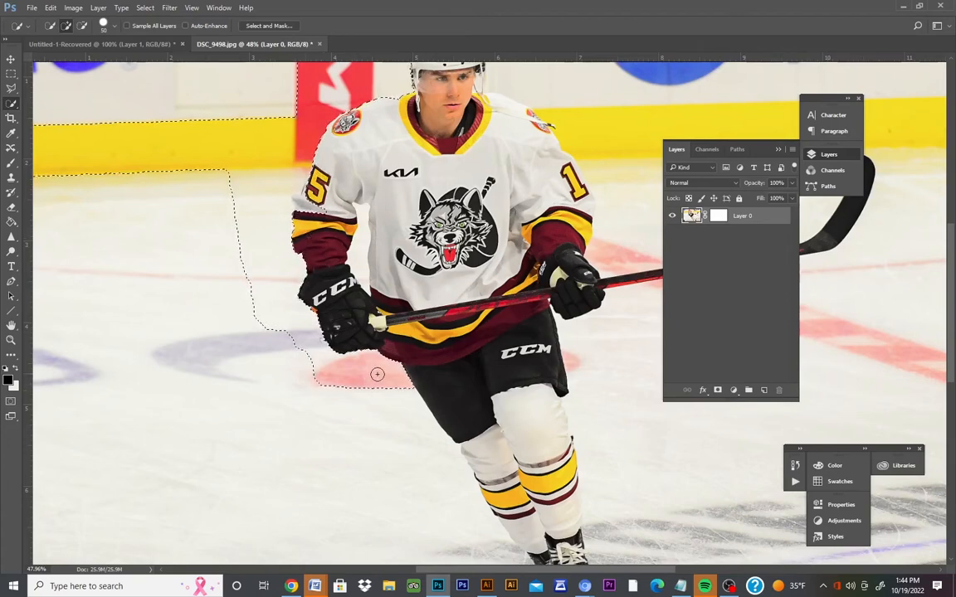
{"action": "left_click", "coordinate": [399, 395]}
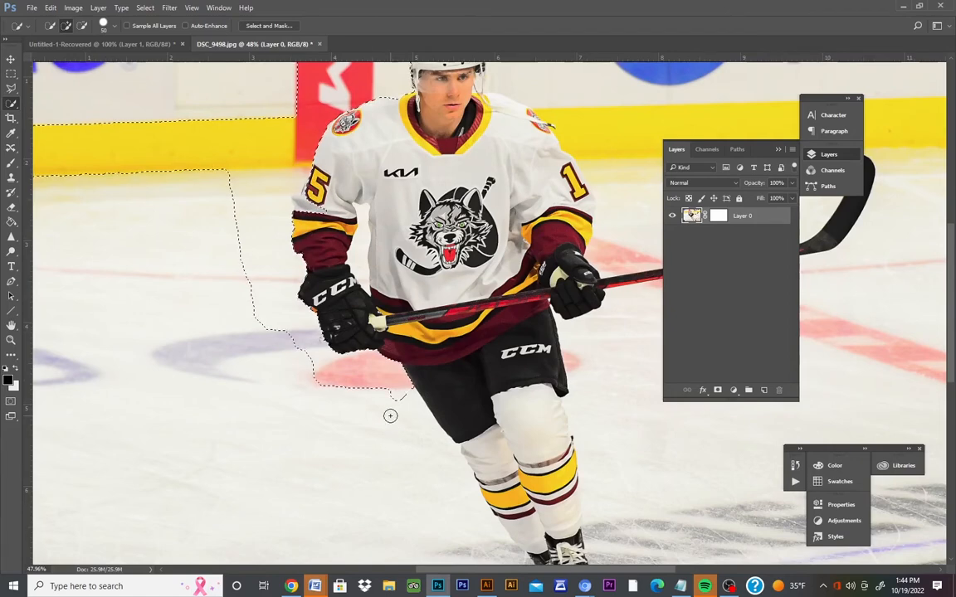
{"action": "left_click", "coordinate": [390, 417]}
{"action": "scroll", "coordinate": [395, 425], "scroll_direction": "down", "scroll_amount": 3}
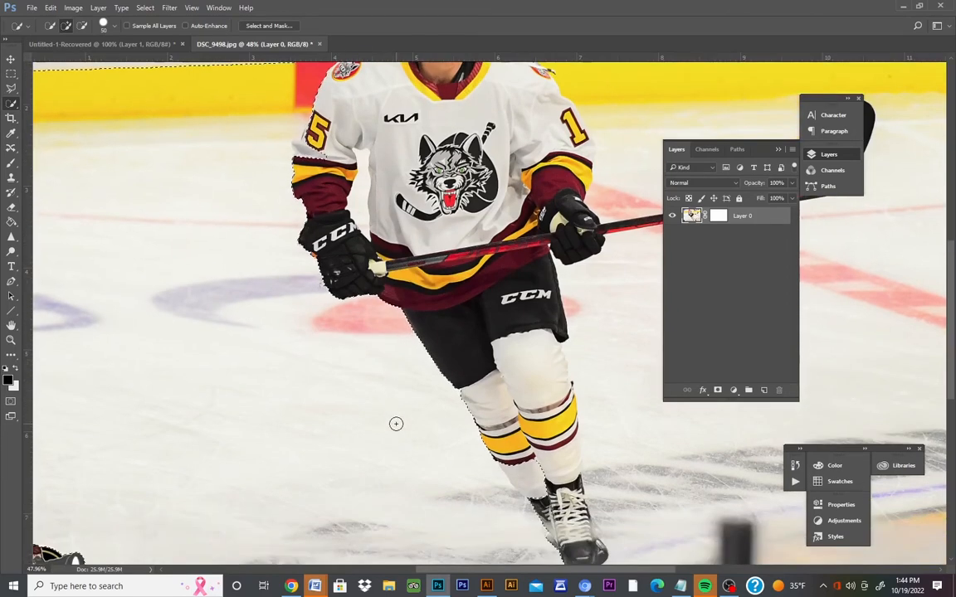
{"action": "scroll", "coordinate": [440, 472], "scroll_direction": "down", "scroll_amount": 2}
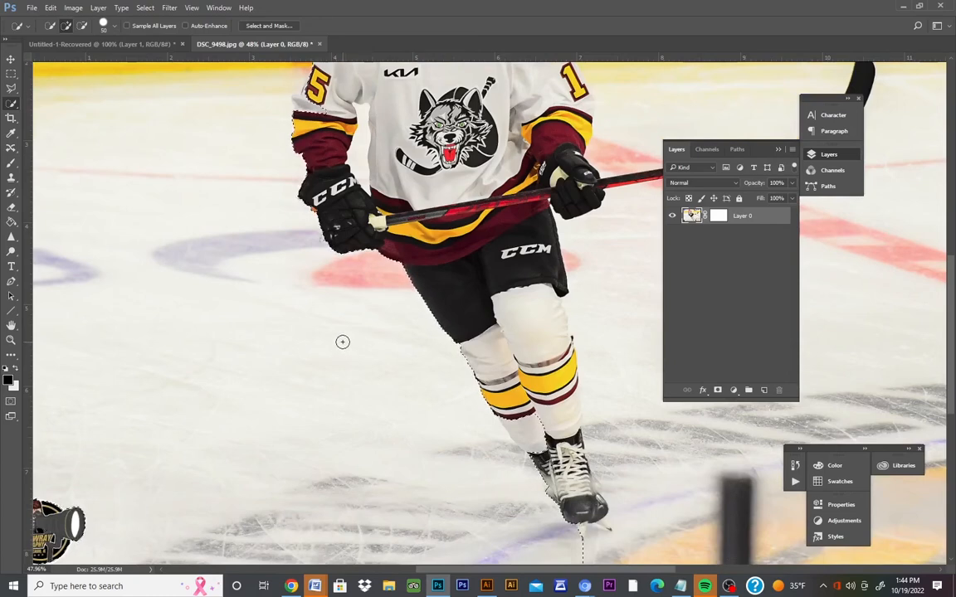
Examine the selection edge closely along the skates, legs, glove and sleeve, keeping the Quick Selection tool active.
{"action": "left_click", "coordinate": [12, 340]}
{"action": "left_click_drag", "start_coordinate": [573, 453], "coordinate": [578, 453]}
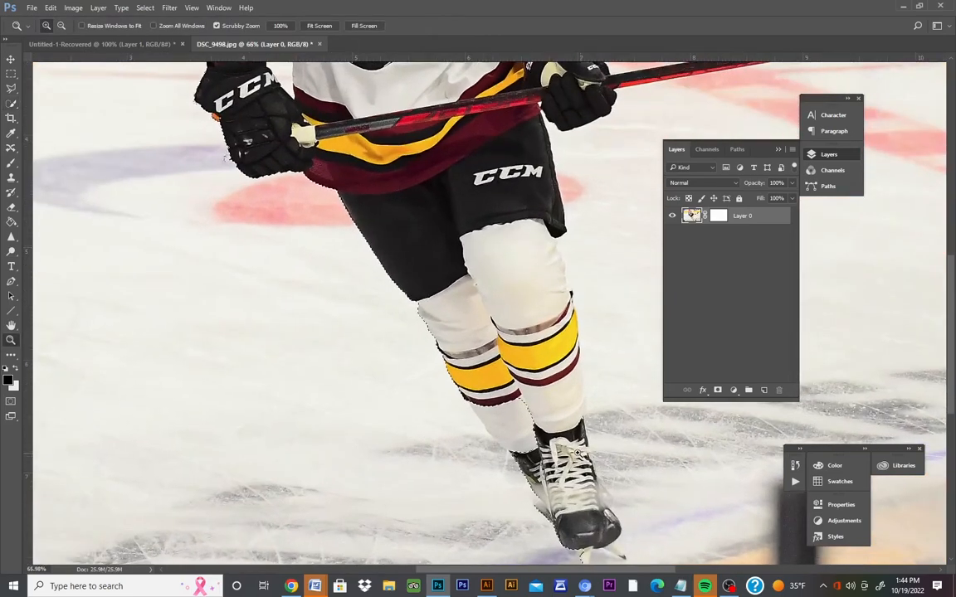
{"action": "left_click", "coordinate": [11, 164]}
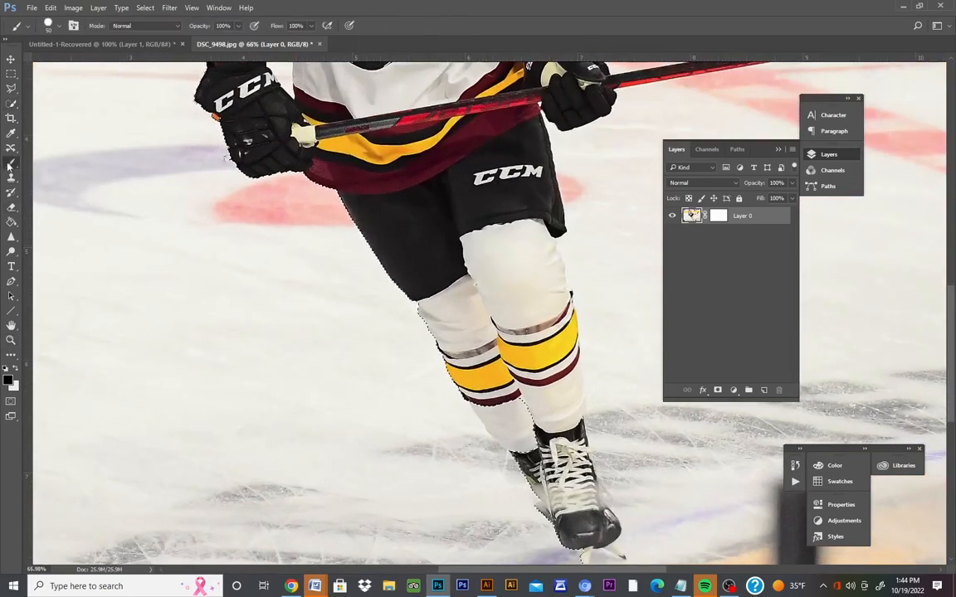
{"action": "left_click", "coordinate": [11, 103]}
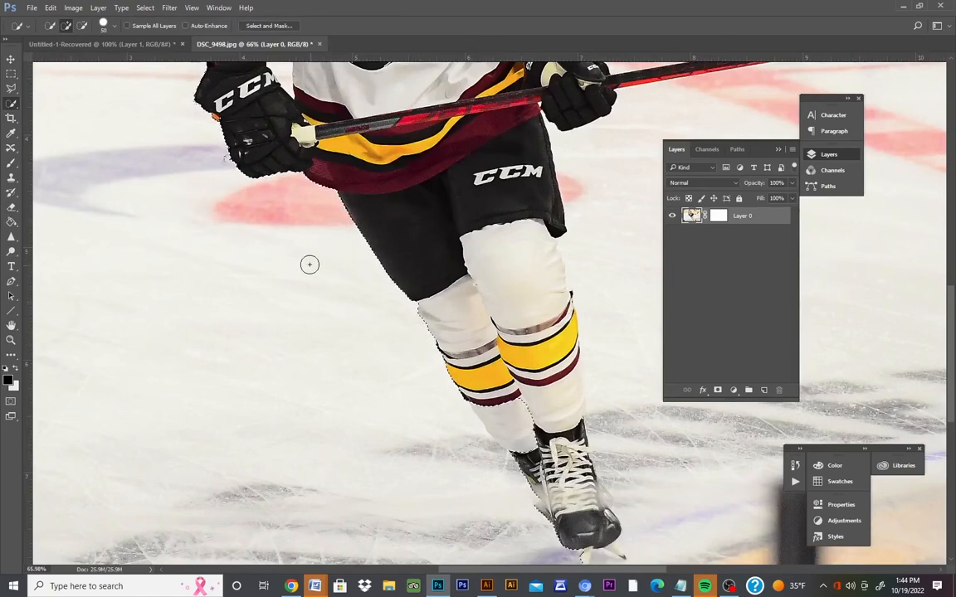
{"action": "scroll", "coordinate": [309, 264], "scroll_direction": "up", "scroll_amount": 5}
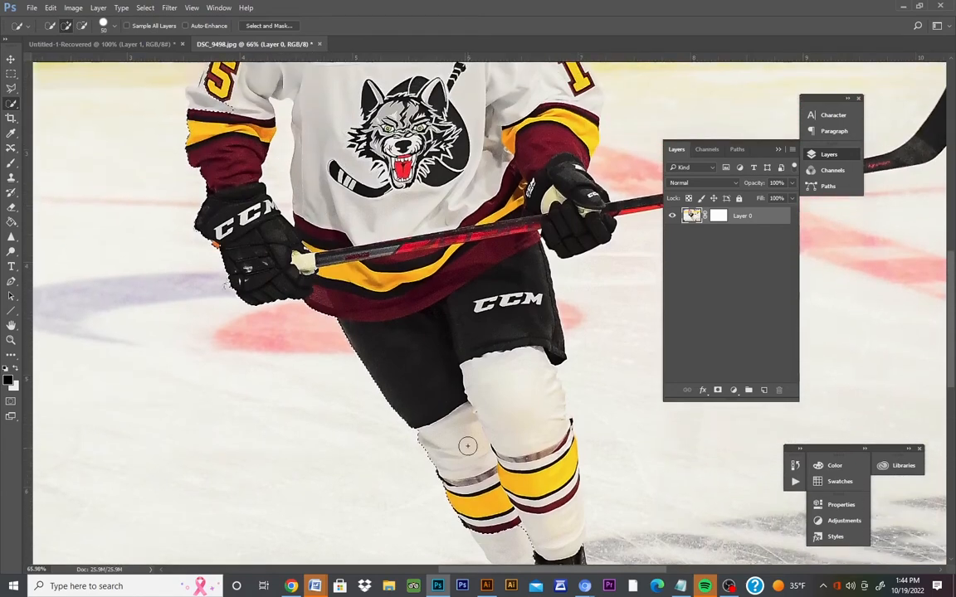
{"action": "scroll", "coordinate": [467, 446], "scroll_direction": "down", "scroll_amount": 3}
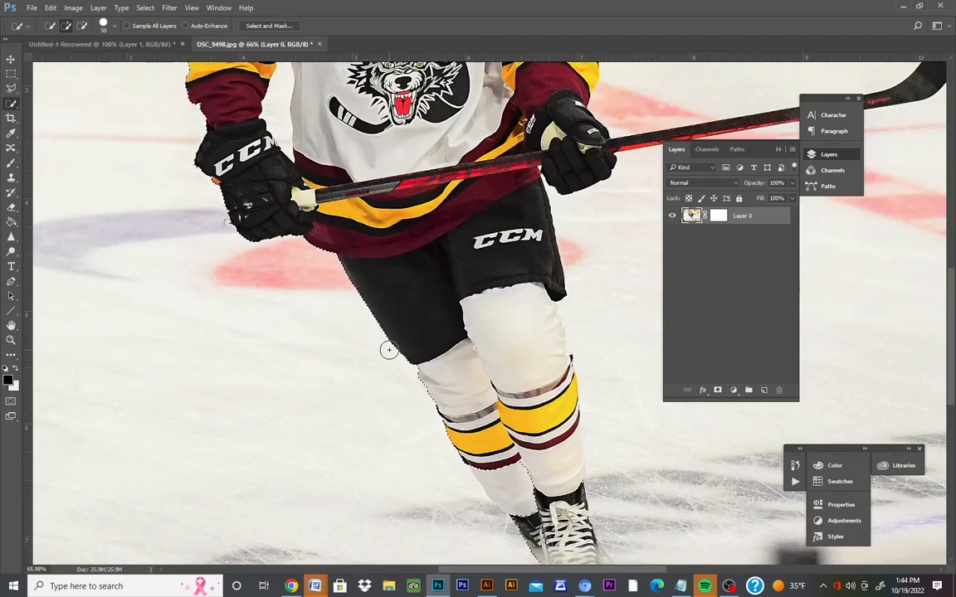
{"action": "scroll", "coordinate": [389, 349], "scroll_direction": "down", "scroll_amount": 5}
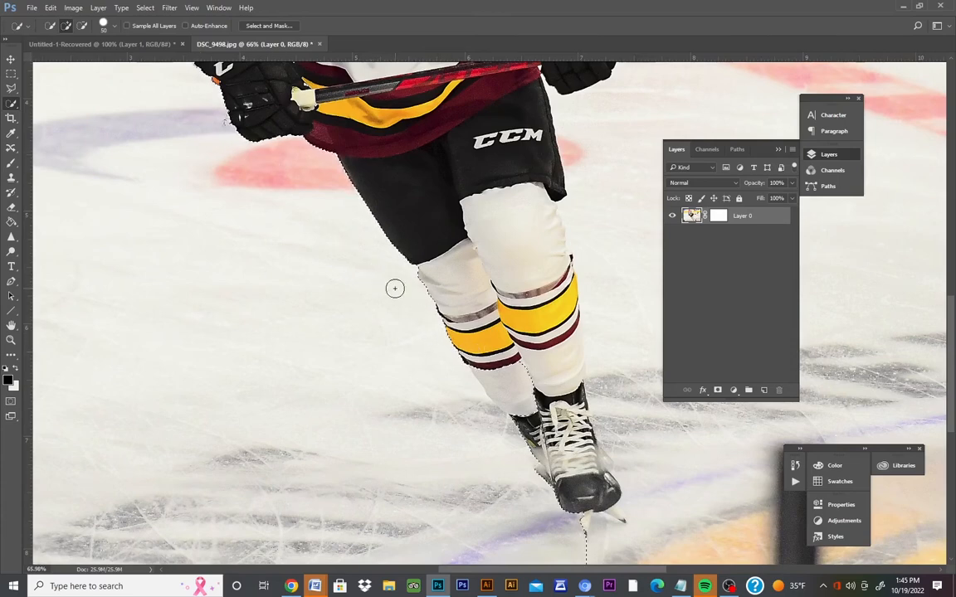
{"action": "scroll", "coordinate": [337, 180], "scroll_direction": "up", "scroll_amount": 2}
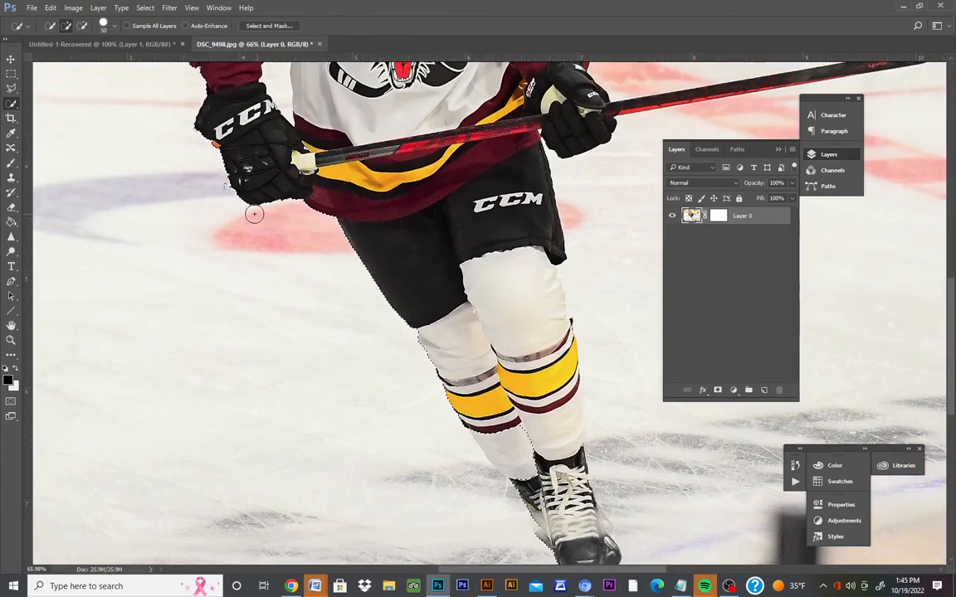
{"action": "scroll", "coordinate": [222, 189], "scroll_direction": "up", "scroll_amount": 3}
{"action": "scroll", "coordinate": [174, 192], "scroll_direction": "up", "scroll_amount": 1}
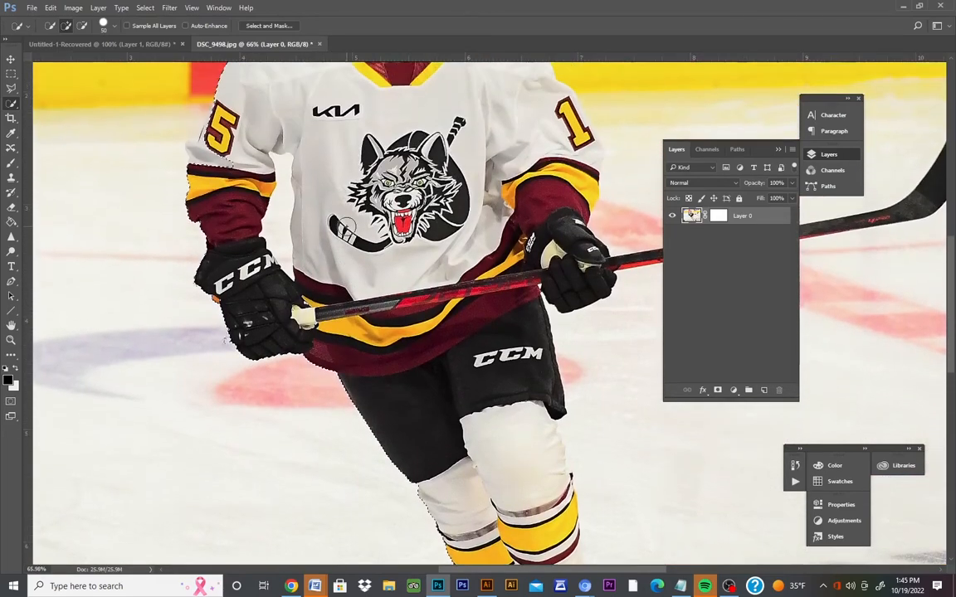
{"action": "scroll", "coordinate": [527, 220], "scroll_direction": "up", "scroll_amount": 2}
{"action": "scroll", "coordinate": [332, 208], "scroll_direction": "up", "scroll_amount": 1}
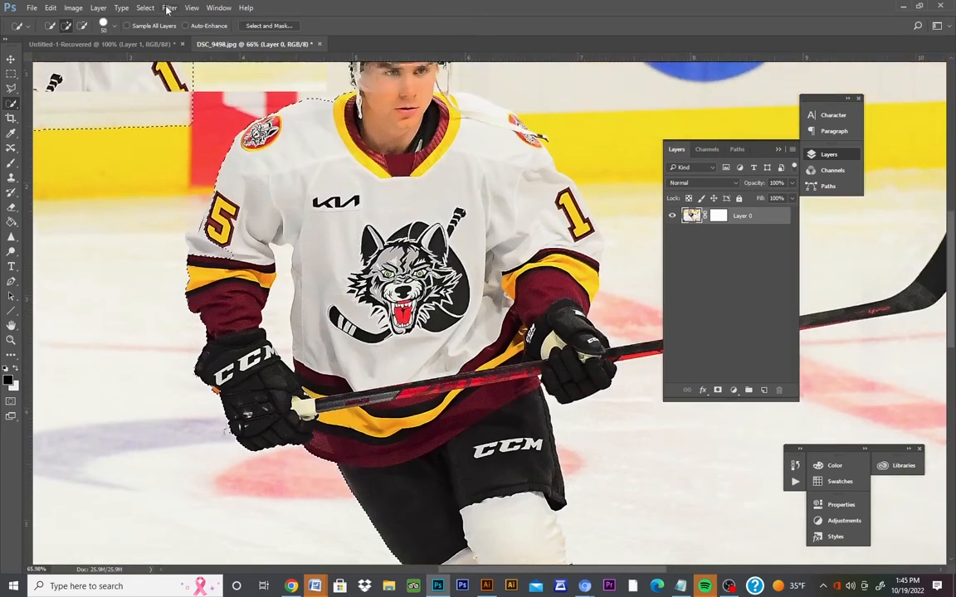
Activate the Rectangular Marquee tool and inspect the selection edge from the jersey down to the skates.
{"action": "left_click", "coordinate": [167, 8]}
{"action": "mouse_move", "coordinate": [240, 199]}
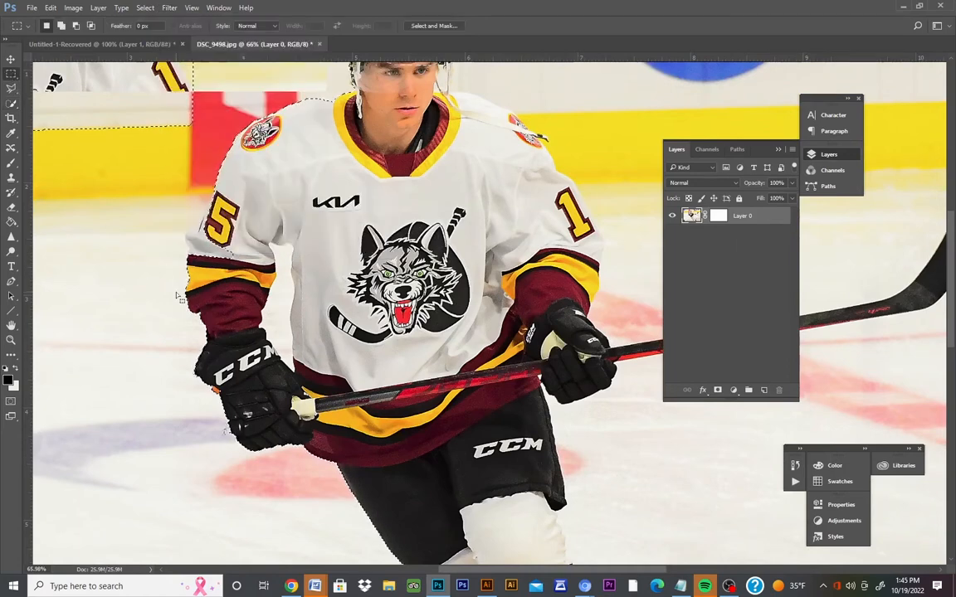
{"action": "scroll", "coordinate": [179, 296], "scroll_direction": "down", "scroll_amount": 3}
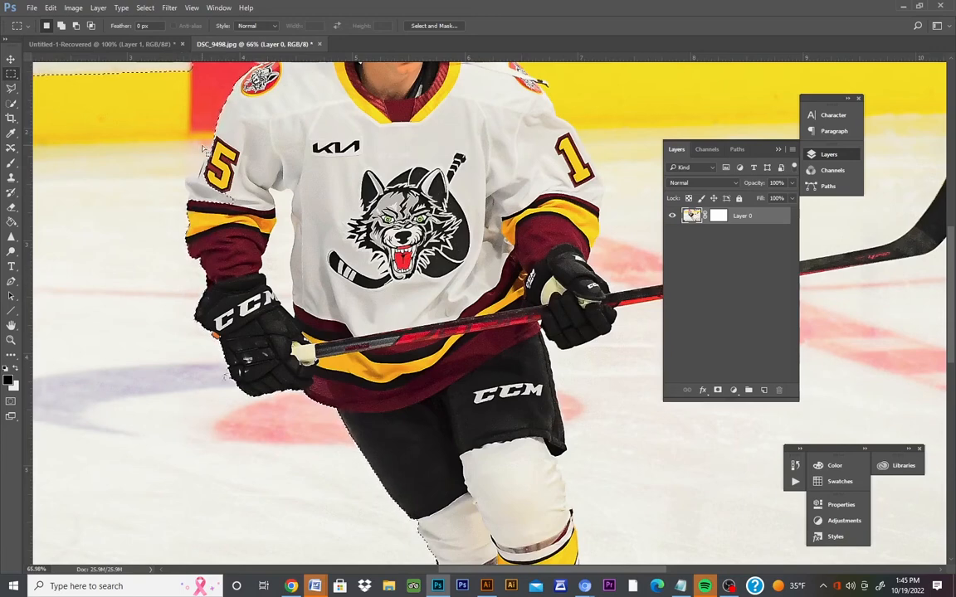
{"action": "scroll", "coordinate": [286, 237], "scroll_direction": "down", "scroll_amount": 5}
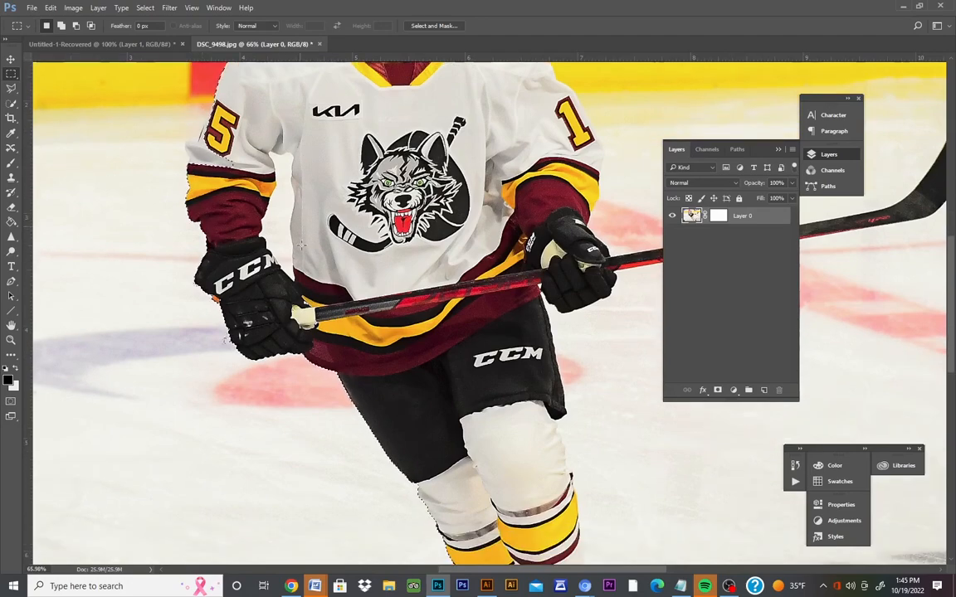
{"action": "scroll", "coordinate": [192, 316], "scroll_direction": "down", "scroll_amount": 3}
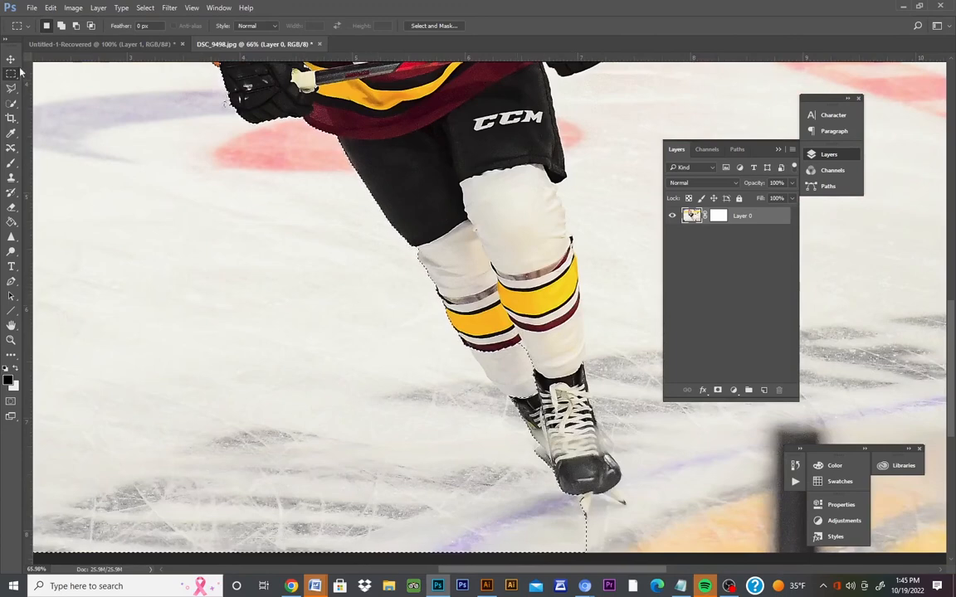
Subtract the white lower part of the rear sock, above the skate, from the selection using the Quick Selection tool.
{"action": "left_click", "coordinate": [11, 104]}
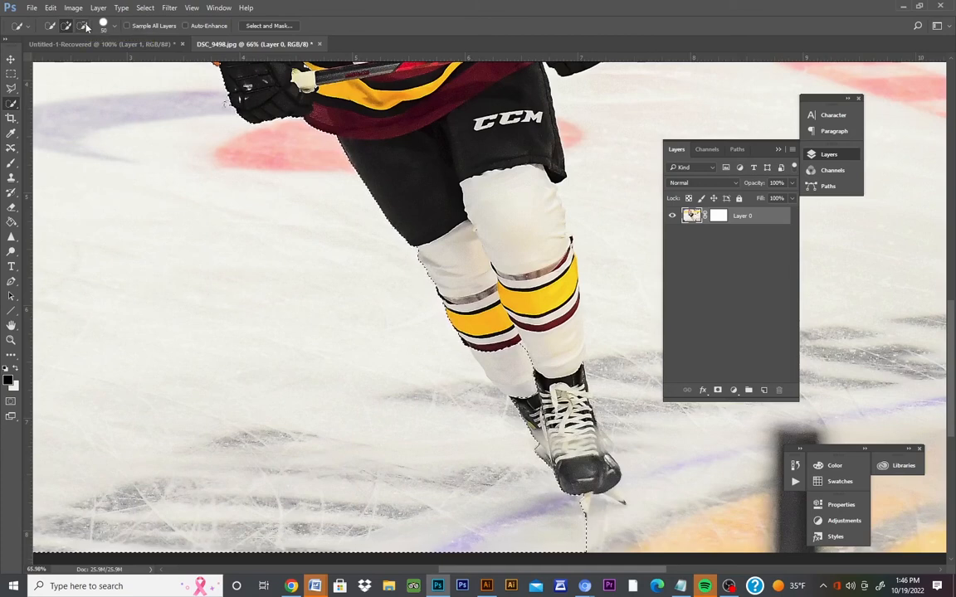
{"action": "right_click", "coordinate": [16, 108]}
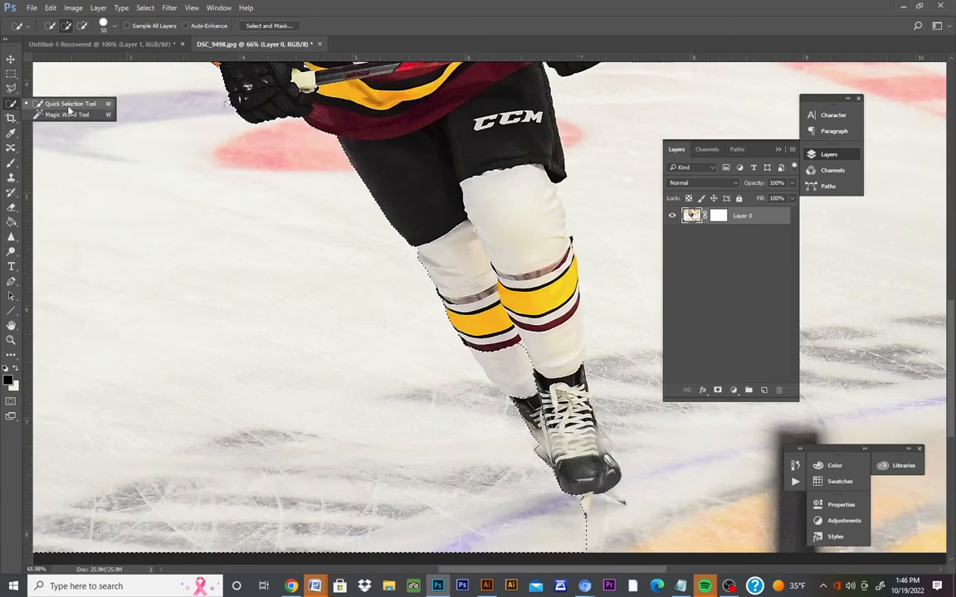
{"action": "left_click", "coordinate": [83, 28]}
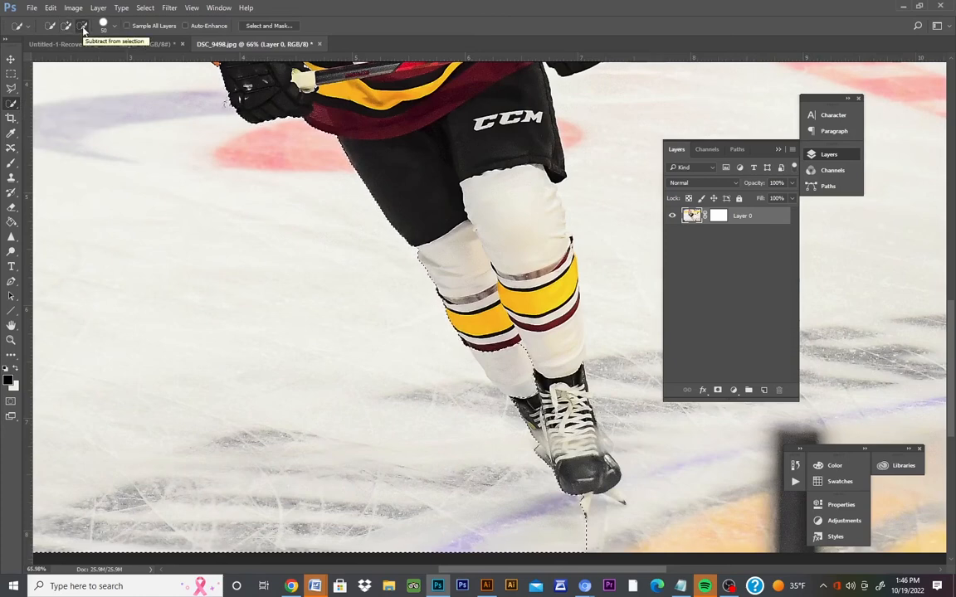
{"action": "left_click", "coordinate": [11, 340]}
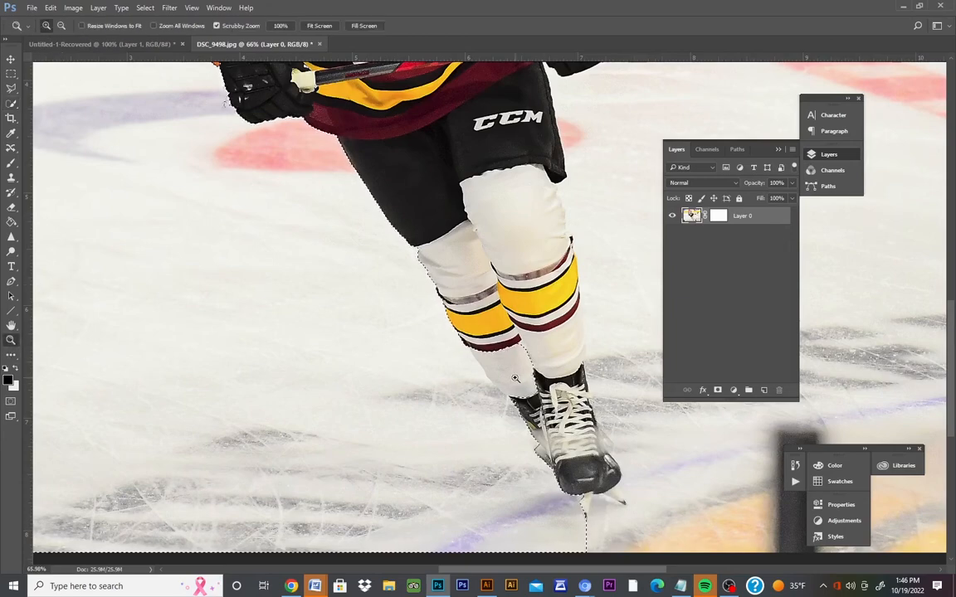
{"action": "left_click", "coordinate": [515, 379]}
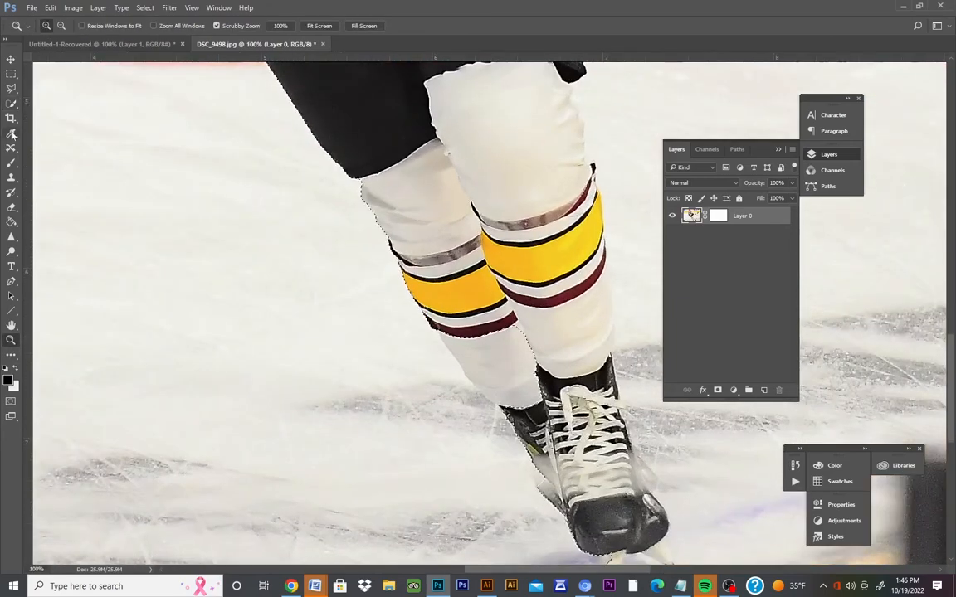
{"action": "left_click", "coordinate": [11, 103]}
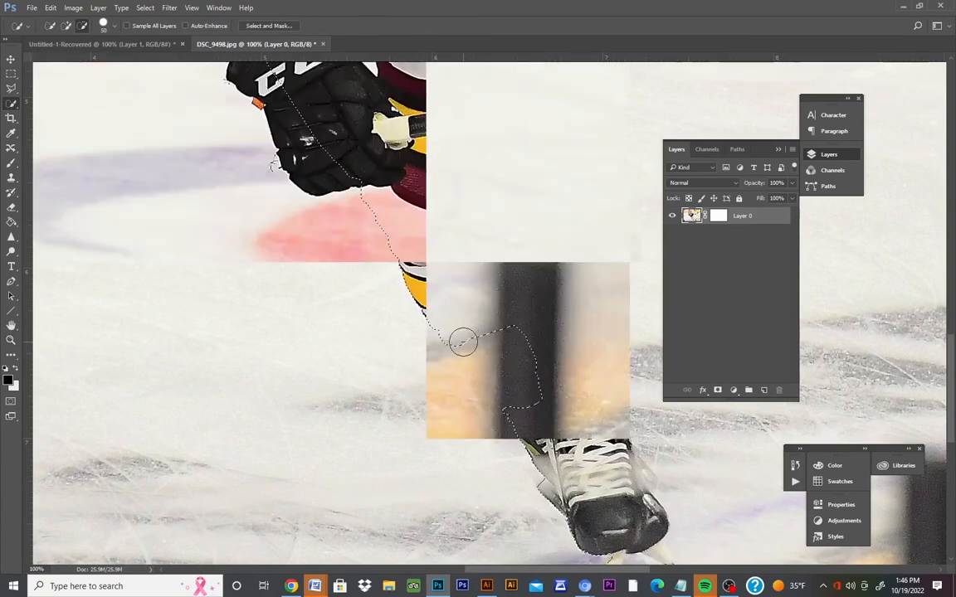
{"action": "left_click", "coordinate": [461, 341]}
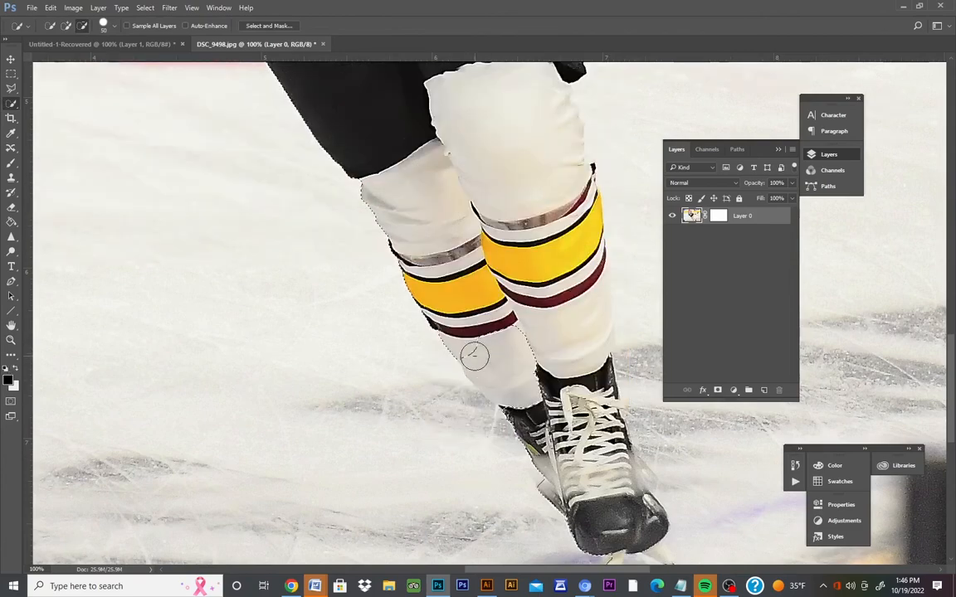
{"action": "left_click", "coordinate": [478, 363]}
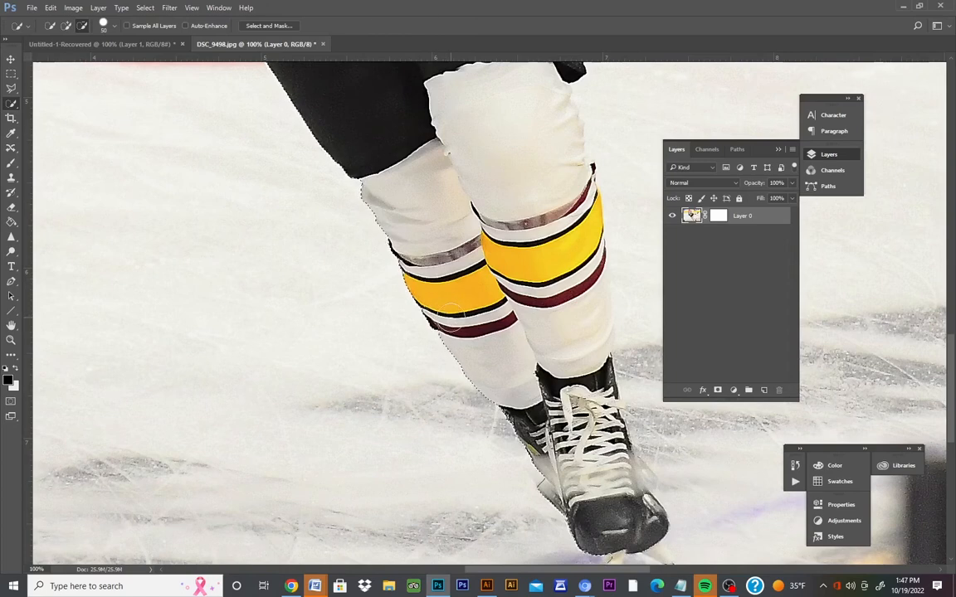
Inspect the selection edge from the legs up past the glove and sleeve to the player's shoulders and helmet.
{"action": "scroll", "coordinate": [450, 312], "scroll_direction": "up", "scroll_amount": 3}
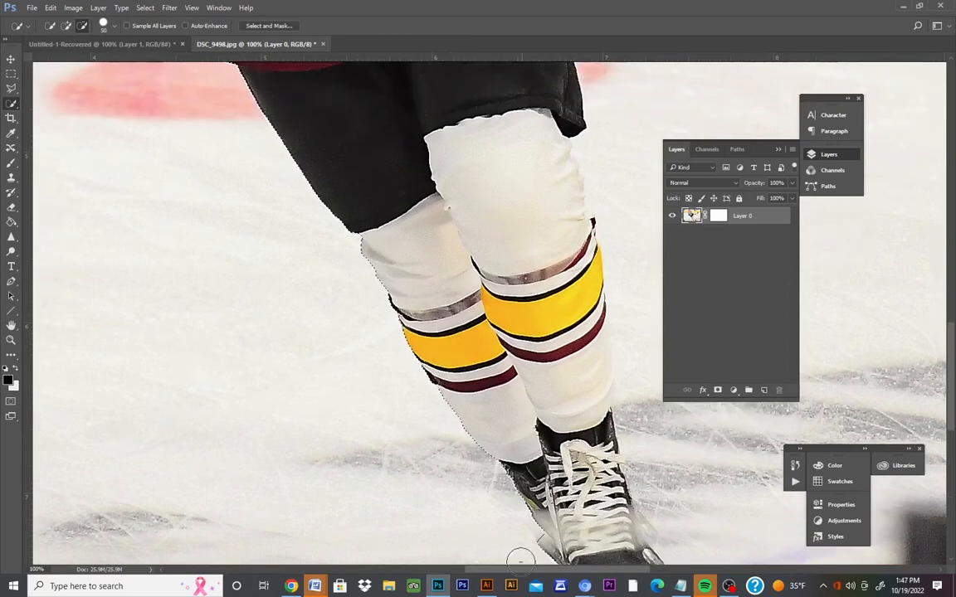
{"action": "scroll", "coordinate": [448, 531], "scroll_direction": "left", "scroll_amount": 5}
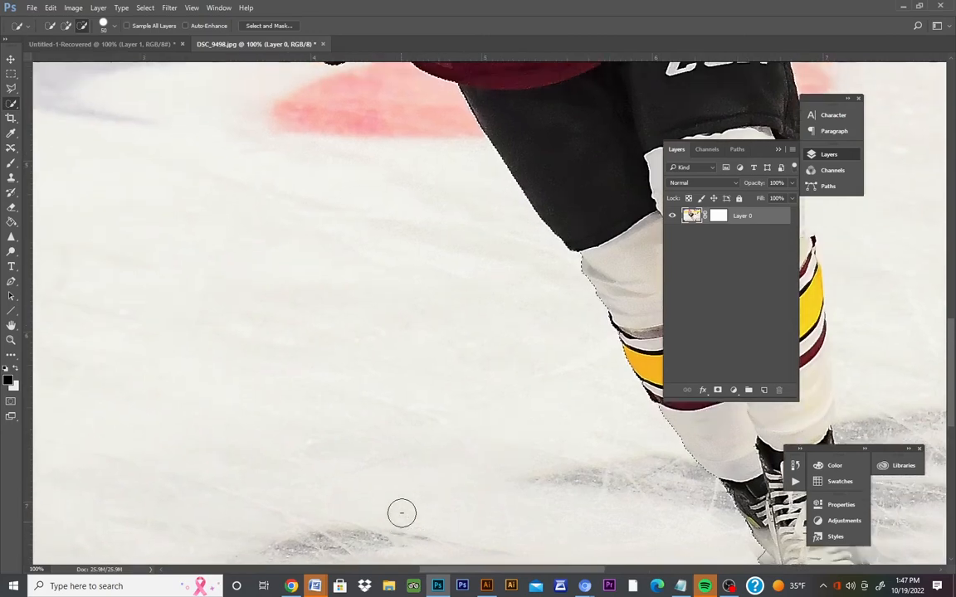
{"action": "scroll", "coordinate": [403, 515], "scroll_direction": "up", "scroll_amount": 10}
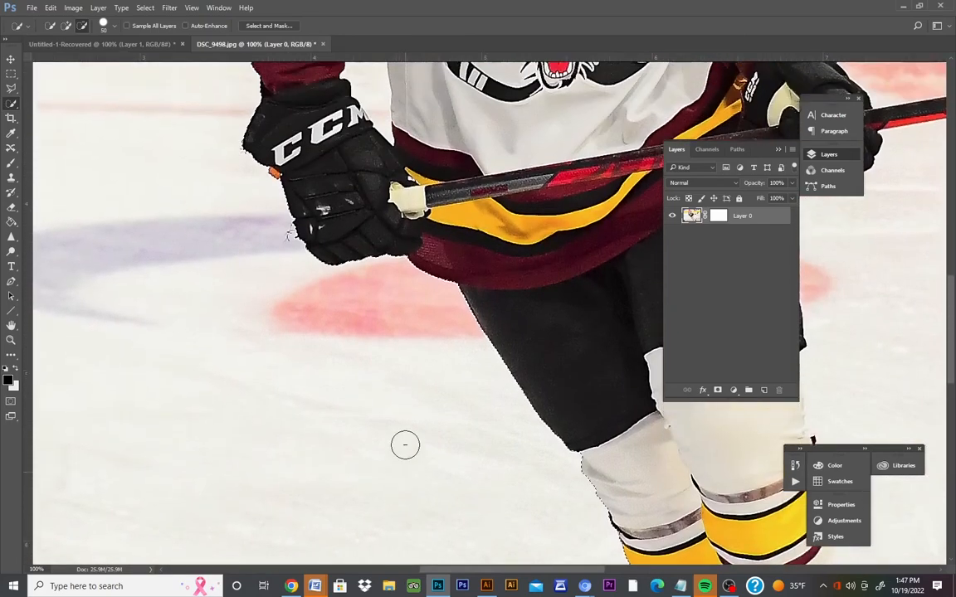
{"action": "scroll", "coordinate": [402, 443], "scroll_direction": "up", "scroll_amount": 1}
{"action": "scroll", "coordinate": [399, 440], "scroll_direction": "up", "scroll_amount": 3}
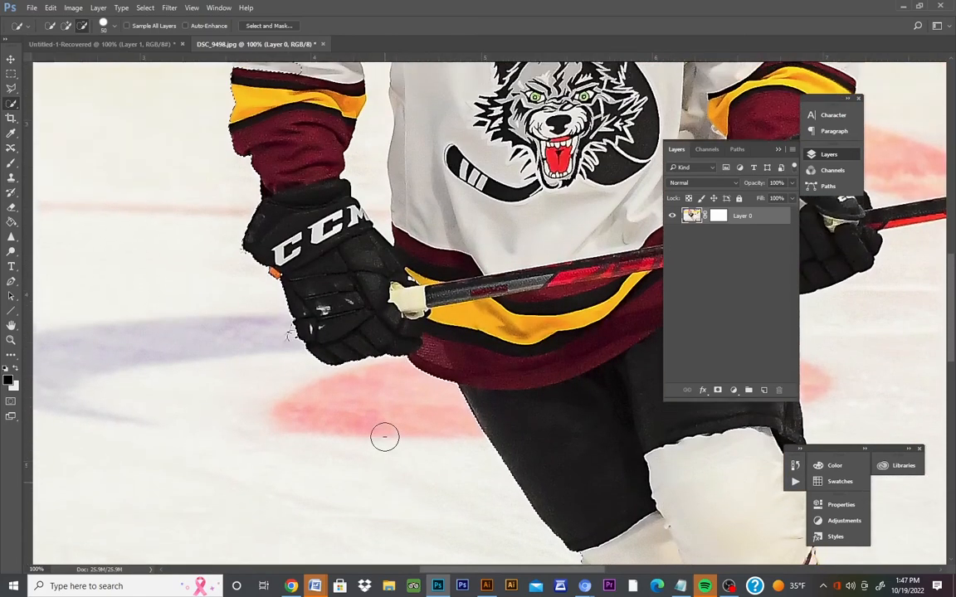
{"action": "scroll", "coordinate": [384, 437], "scroll_direction": "up", "scroll_amount": 5}
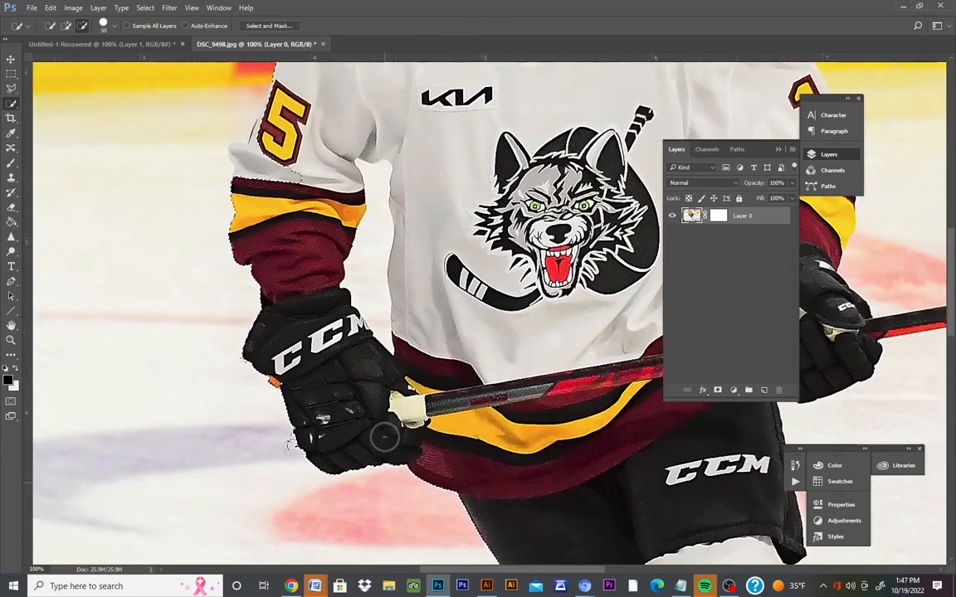
{"action": "scroll", "coordinate": [384, 437], "scroll_direction": "up", "scroll_amount": 2}
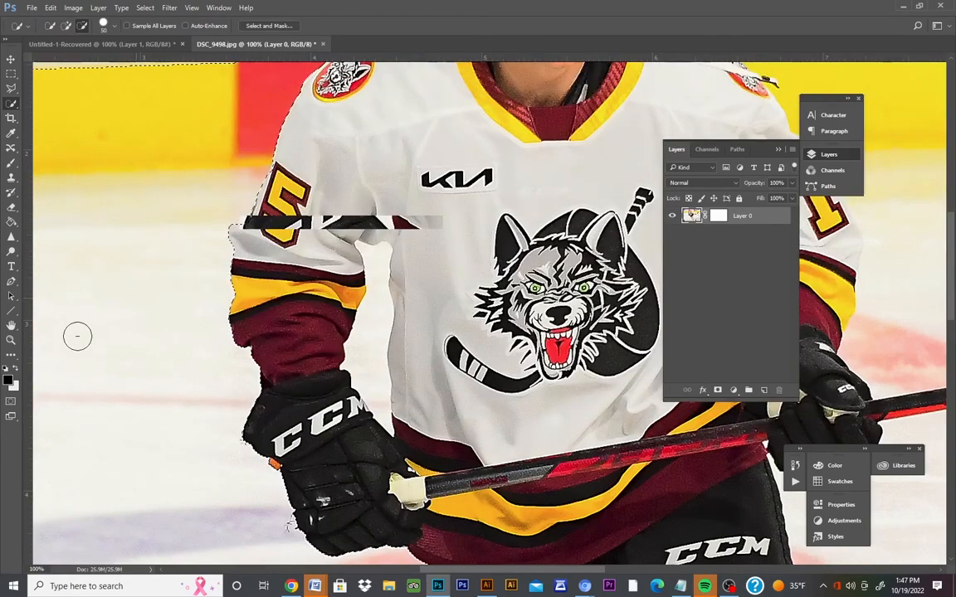
{"action": "left_click", "coordinate": [12, 340]}
{"action": "left_click_drag", "start_coordinate": [258, 326], "coordinate": [228, 331]}
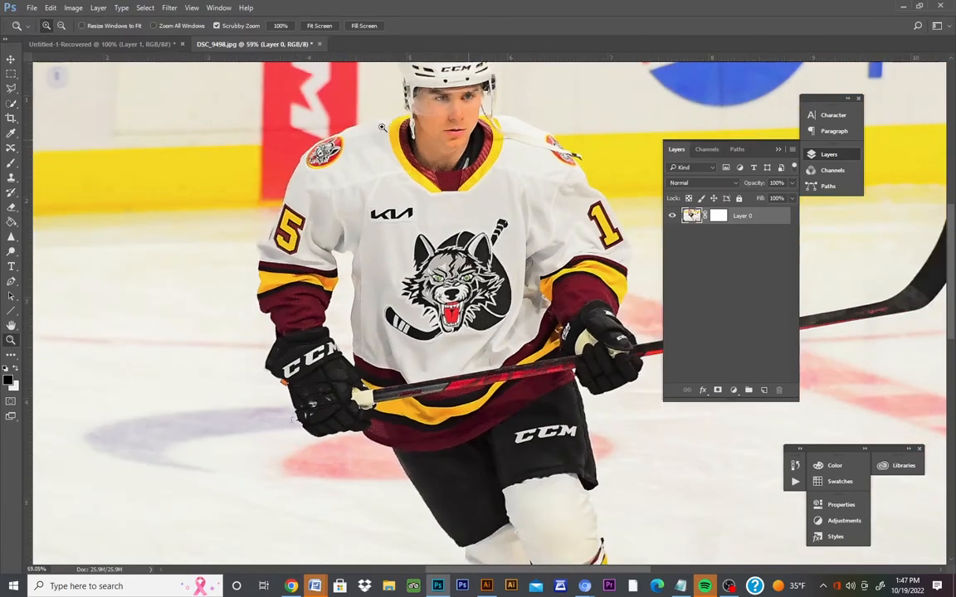
{"action": "left_click_drag", "start_coordinate": [381, 127], "coordinate": [367, 140]}
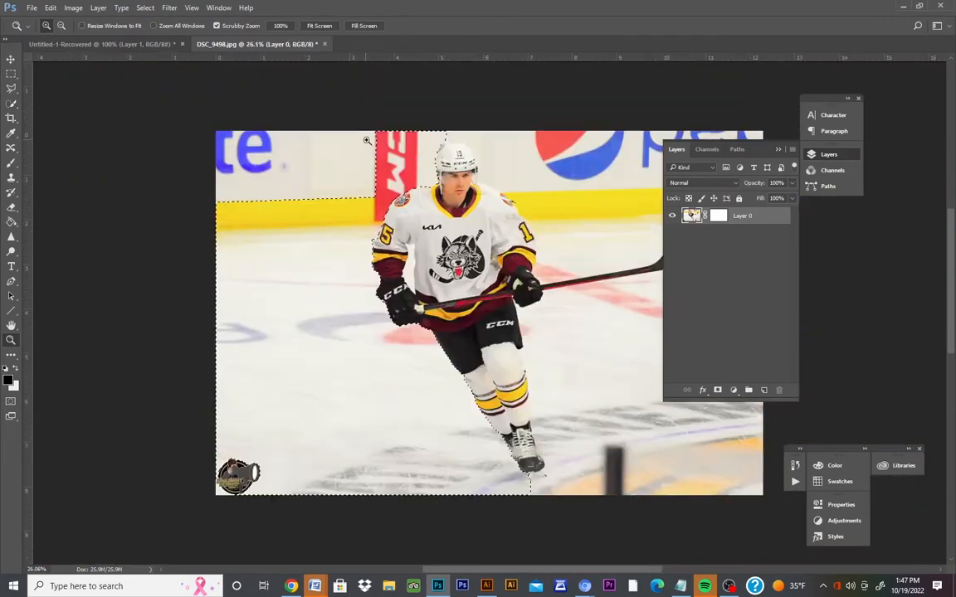
{"action": "left_click_drag", "start_coordinate": [434, 126], "coordinate": [379, 194]}
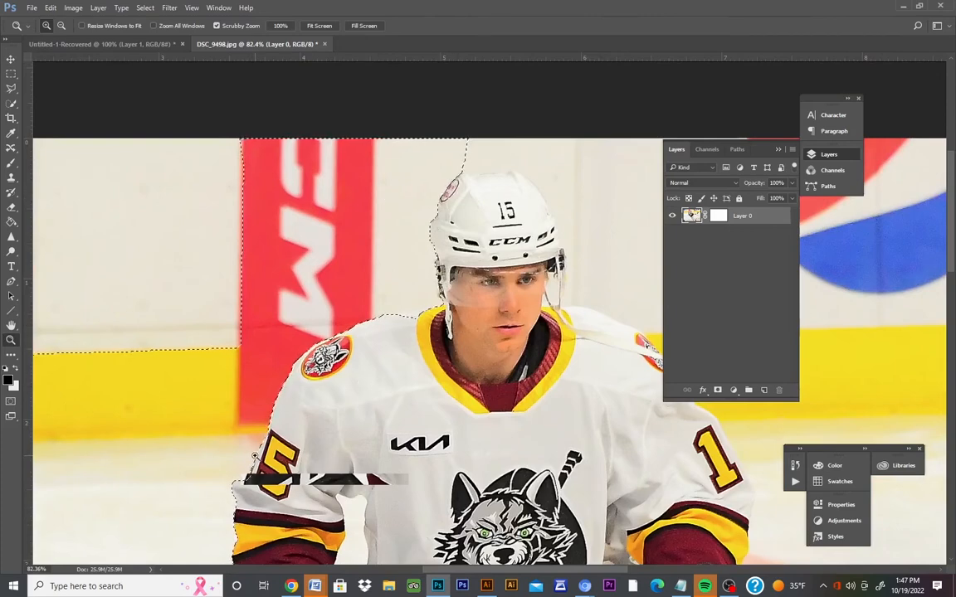
Try refining the selection edge around the shoulder and helmet with the Quick Selection tool, and undo the stray selection changes.
{"action": "left_click", "coordinate": [14, 105]}
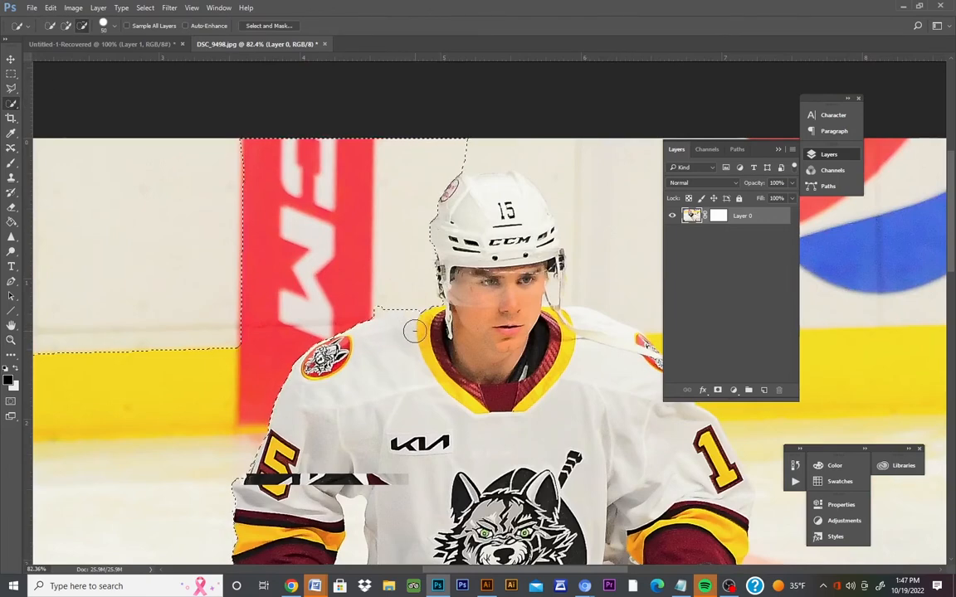
{"action": "left_click", "coordinate": [66, 26]}
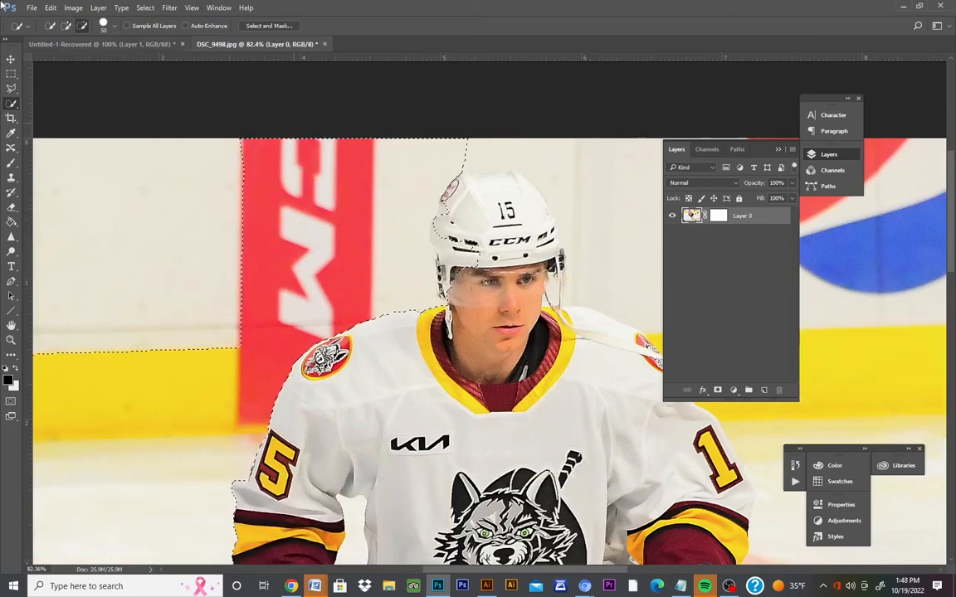
{"action": "left_click", "coordinate": [56, 10]}
{"action": "left_click", "coordinate": [66, 42]}
{"action": "left_click", "coordinate": [58, 10]}
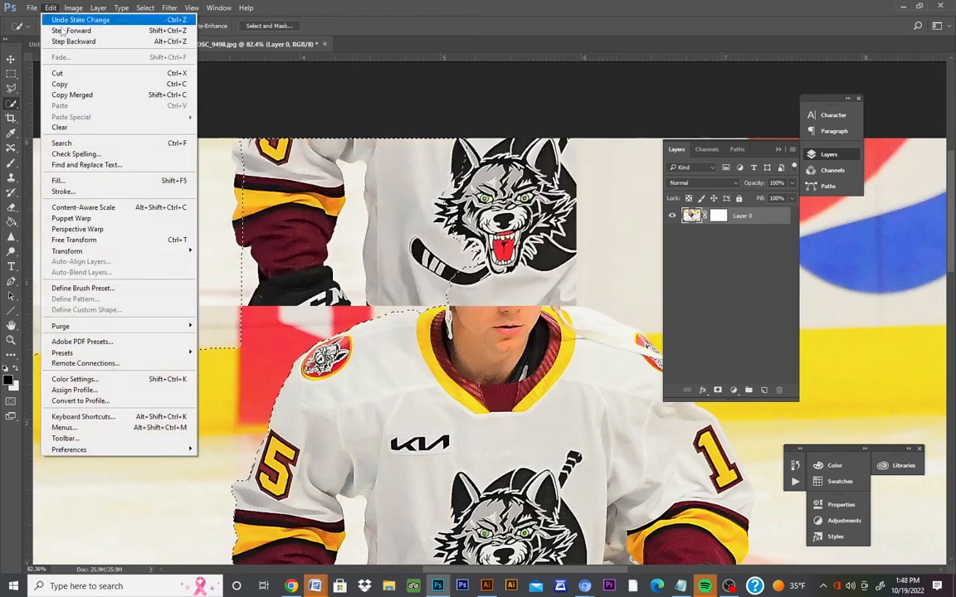
{"action": "left_click", "coordinate": [57, 35]}
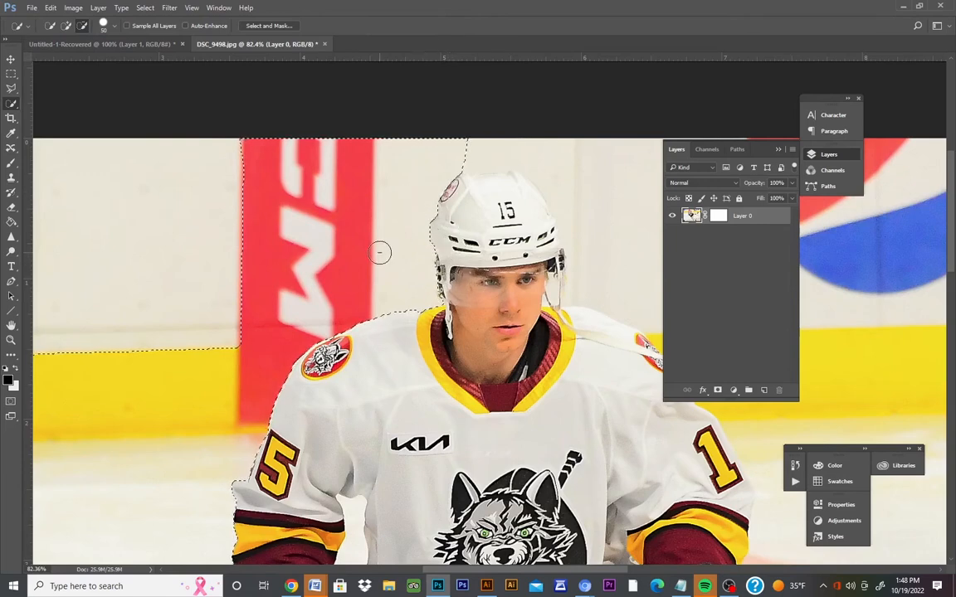
Add the ice gap between the number 5 sleeve and the torso to the selection, and subtract the spill on the yellow sleeve stripe.
{"action": "scroll", "coordinate": [378, 253], "scroll_direction": "down", "scroll_amount": 3}
{"action": "scroll", "coordinate": [378, 253], "scroll_direction": "down", "scroll_amount": 5}
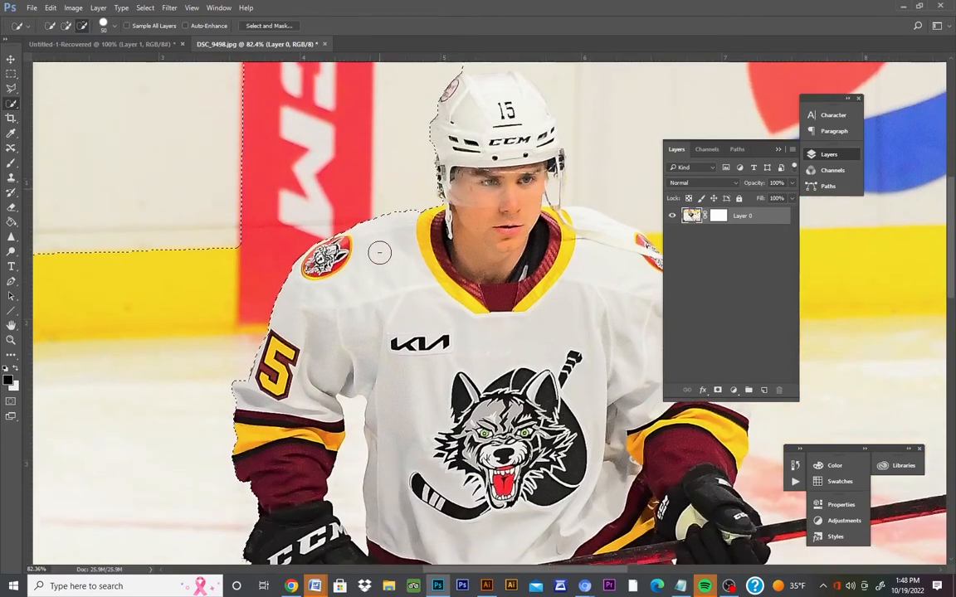
{"action": "left_click", "coordinate": [65, 26]}
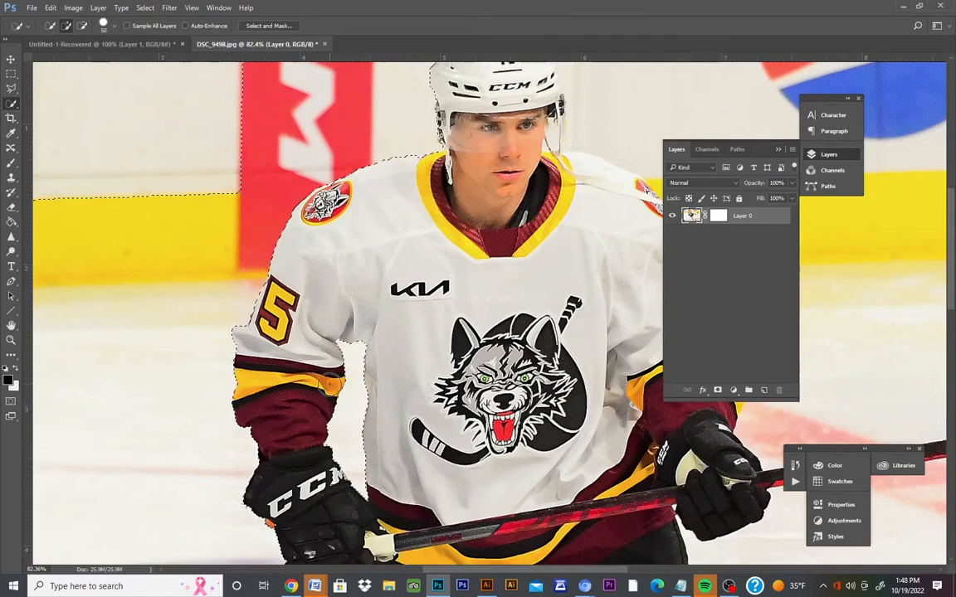
{"action": "left_click", "coordinate": [83, 27]}
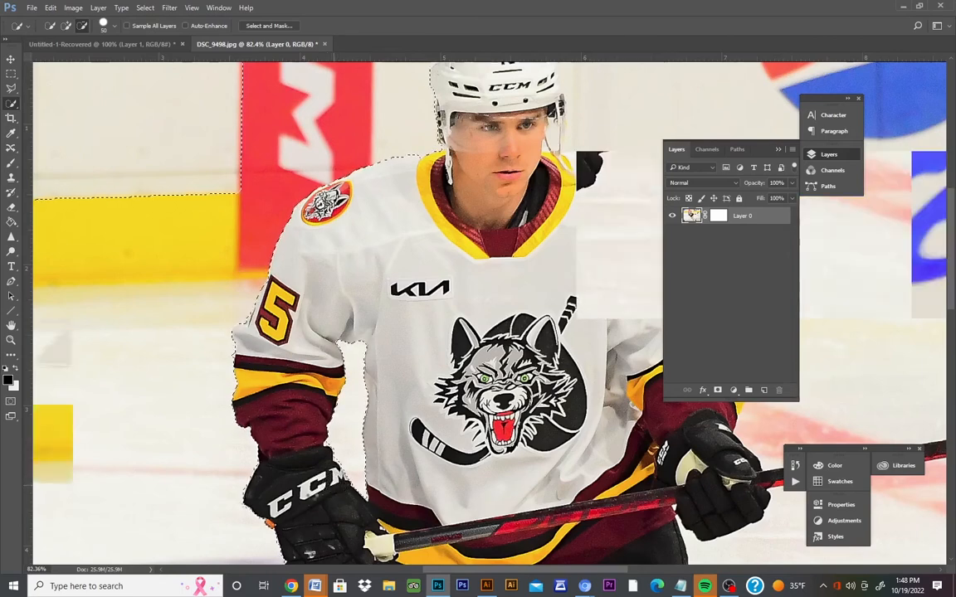
Make Layer 0's layer mask the active target and activate the Brush tool with the whole photo in view.
{"action": "left_click", "coordinate": [12, 340]}
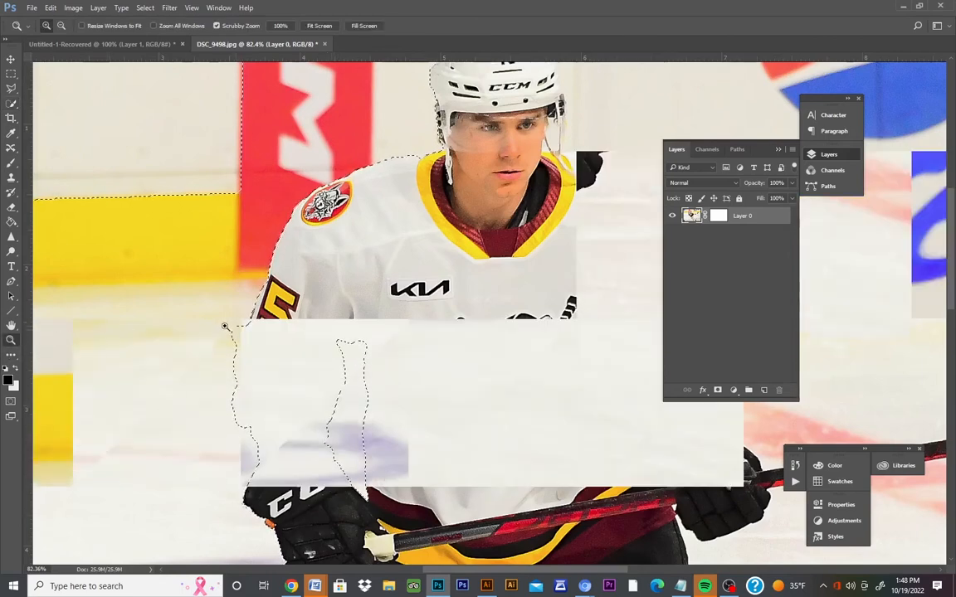
{"action": "left_click_drag", "start_coordinate": [228, 330], "coordinate": [186, 339]}
{"action": "left_click_drag", "start_coordinate": [350, 343], "coordinate": [273, 315]}
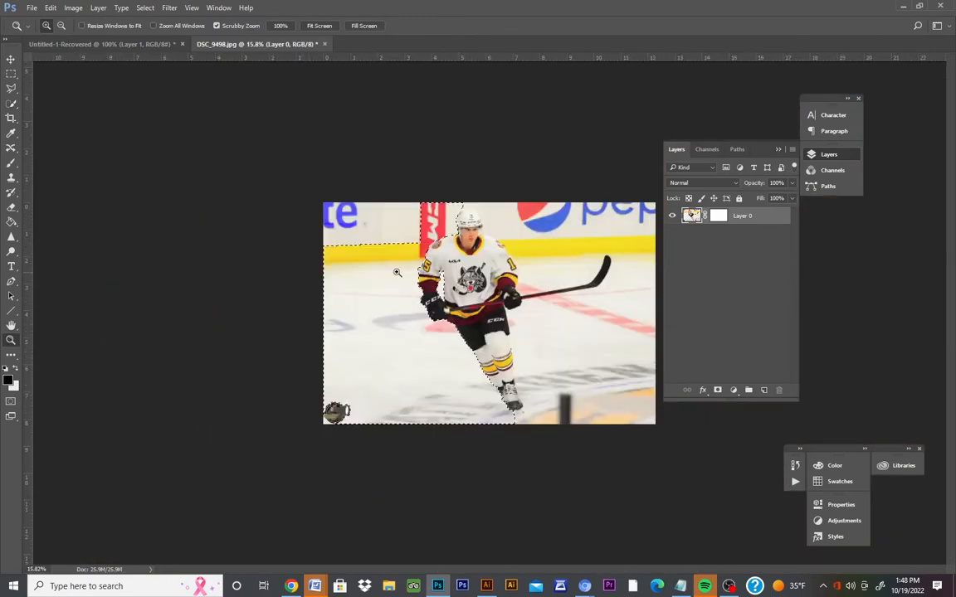
{"action": "left_click_drag", "start_coordinate": [397, 271], "coordinate": [431, 277]}
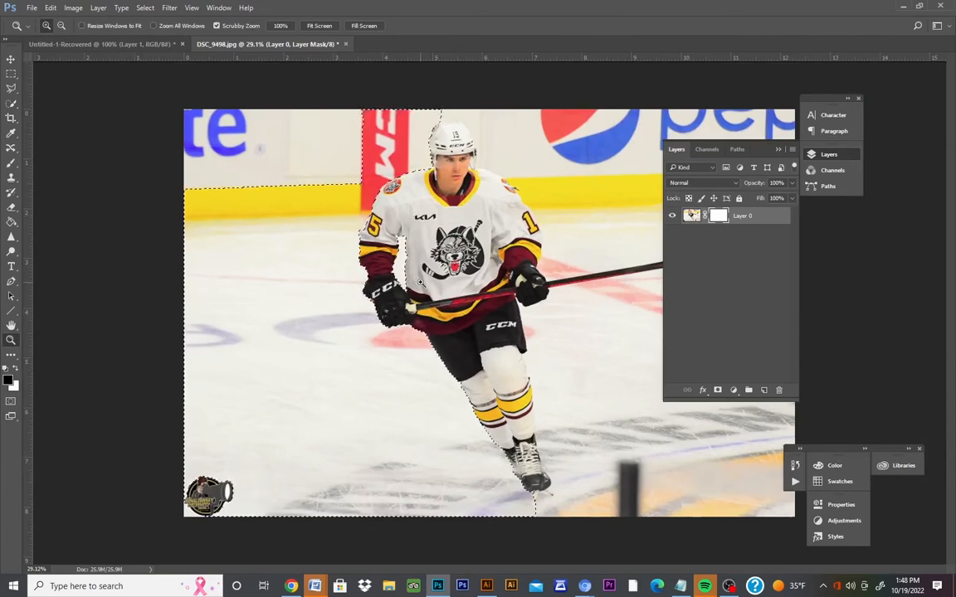
{"action": "left_click", "coordinate": [12, 166]}
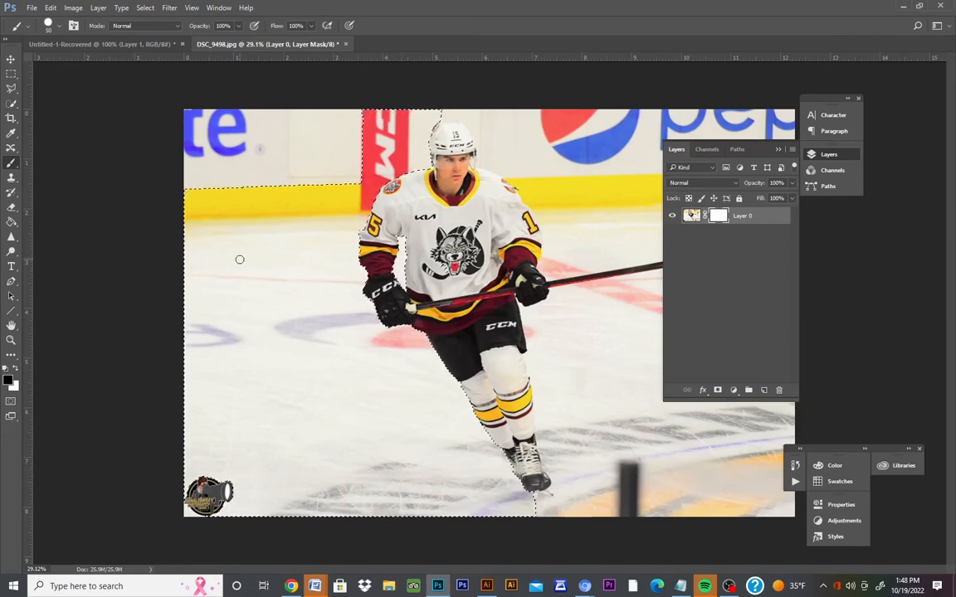
Set the size of the hard round brush to 1102 px.
{"action": "left_click", "coordinate": [55, 25]}
{"action": "left_click", "coordinate": [54, 27]}
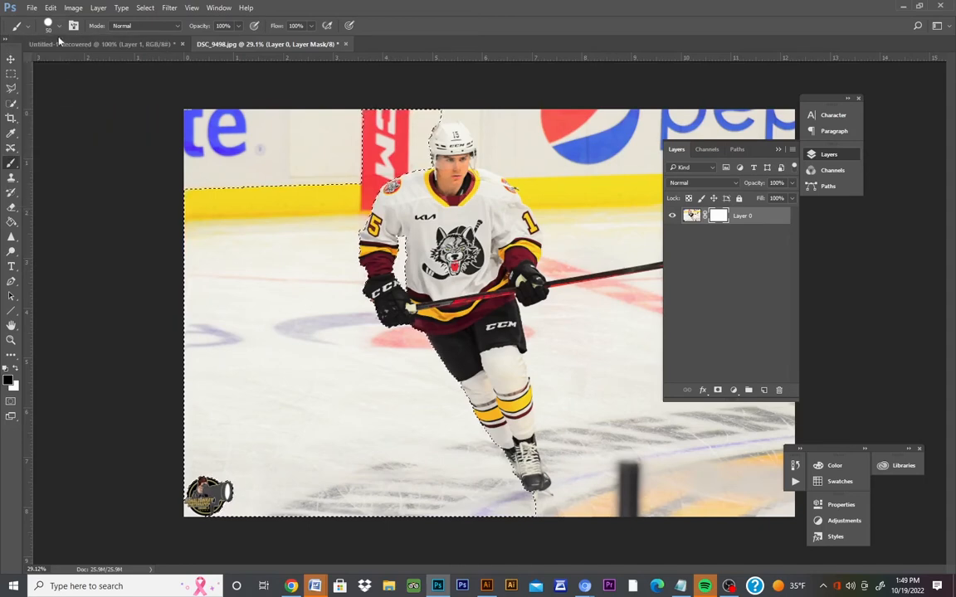
{"action": "right_click", "coordinate": [10, 162]}
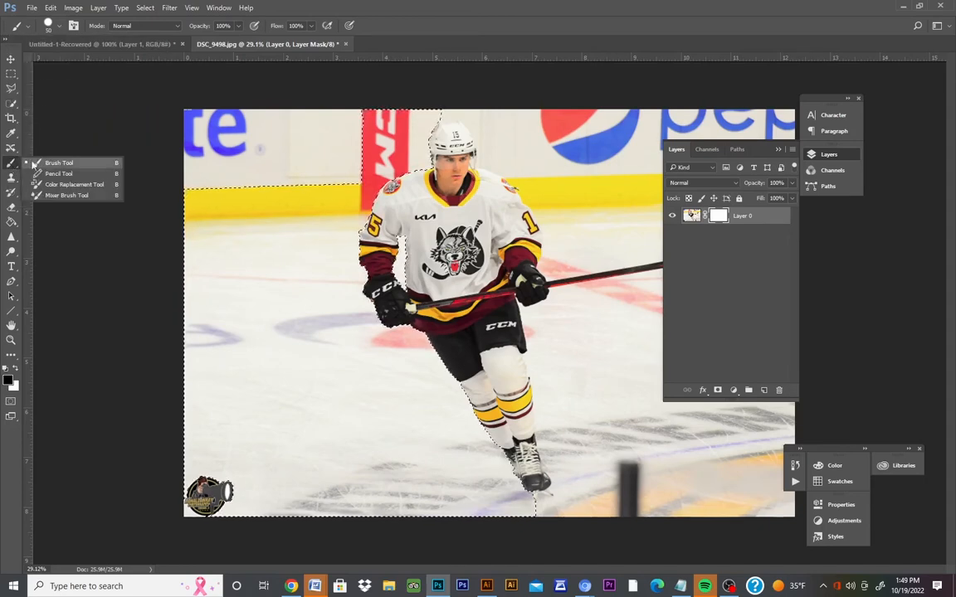
{"action": "left_click", "coordinate": [59, 165]}
{"action": "left_click", "coordinate": [61, 29]}
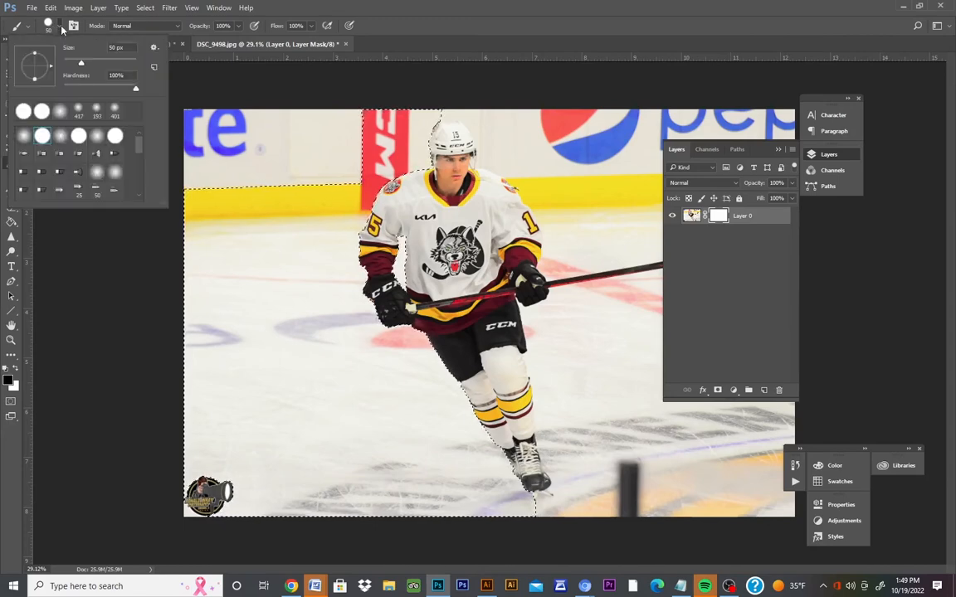
{"action": "left_click_drag", "start_coordinate": [80, 63], "coordinate": [102, 63]}
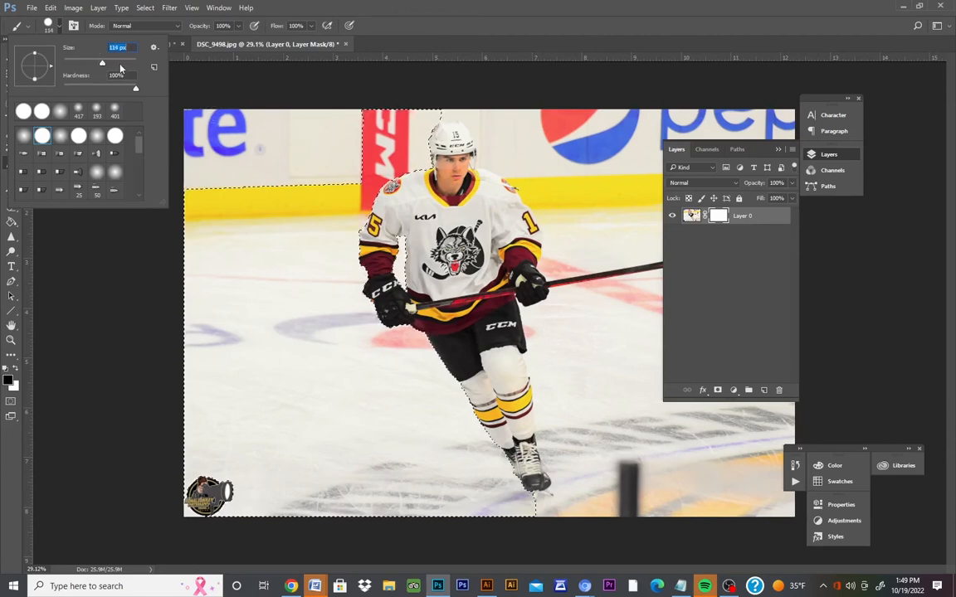
{"action": "left_click", "coordinate": [126, 64]}
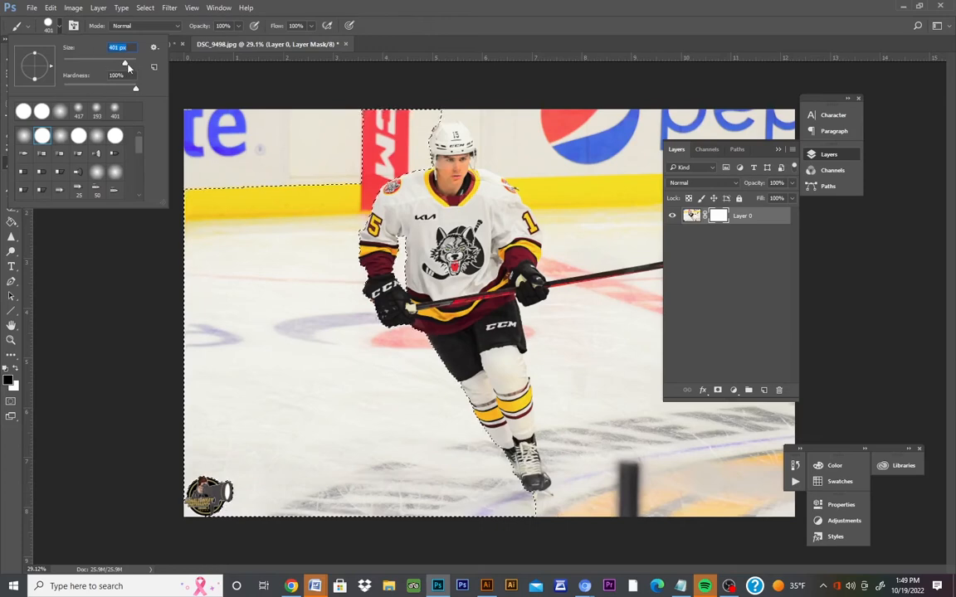
{"action": "left_click_drag", "start_coordinate": [126, 64], "coordinate": [130, 64]}
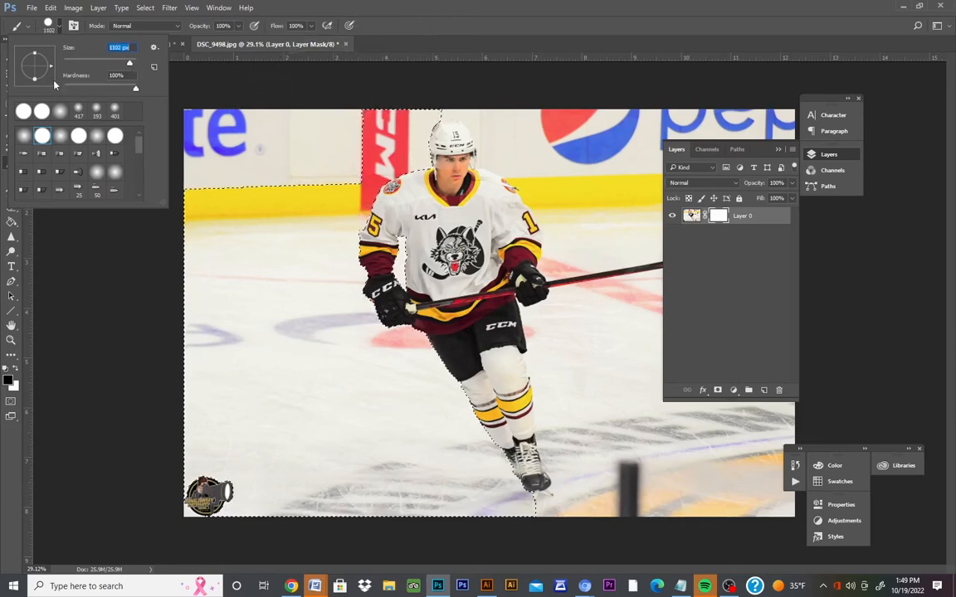
{"action": "key", "text": "Return"}
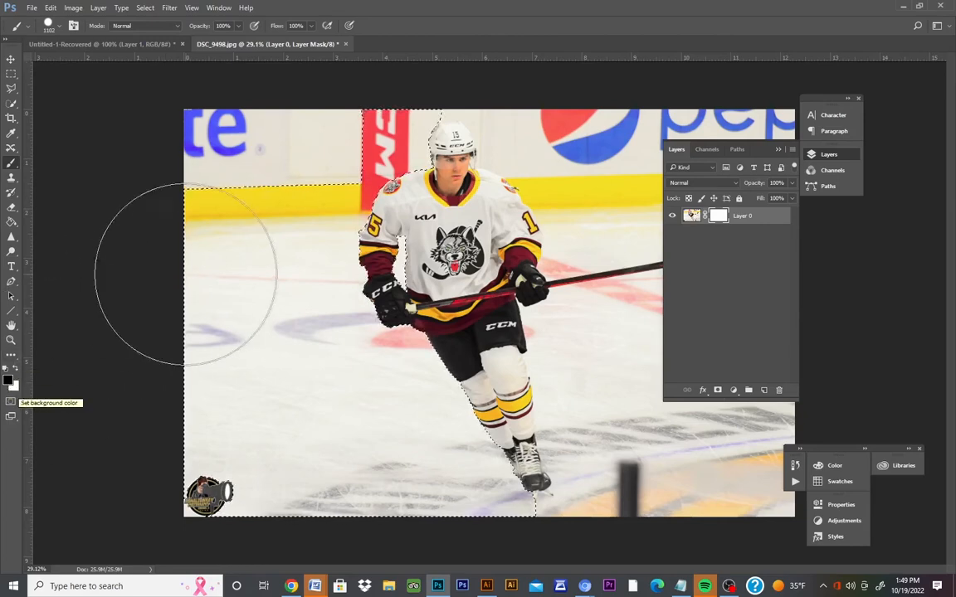
Set black as the foreground colour and paint out the selected ice and boards beside the player's number 5 sleeve on the layer mask.
{"action": "left_click", "coordinate": [14, 371]}
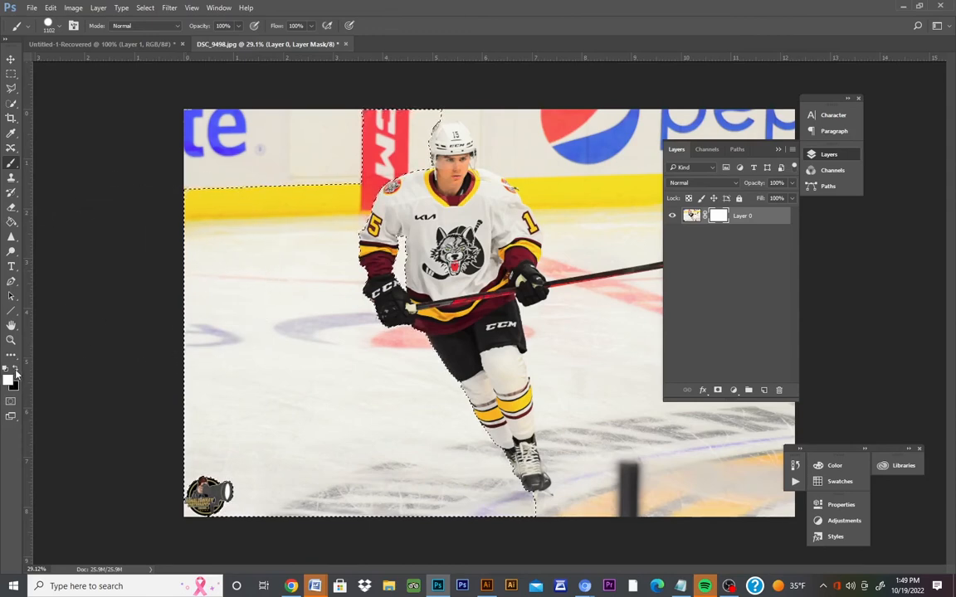
{"action": "left_click", "coordinate": [15, 372]}
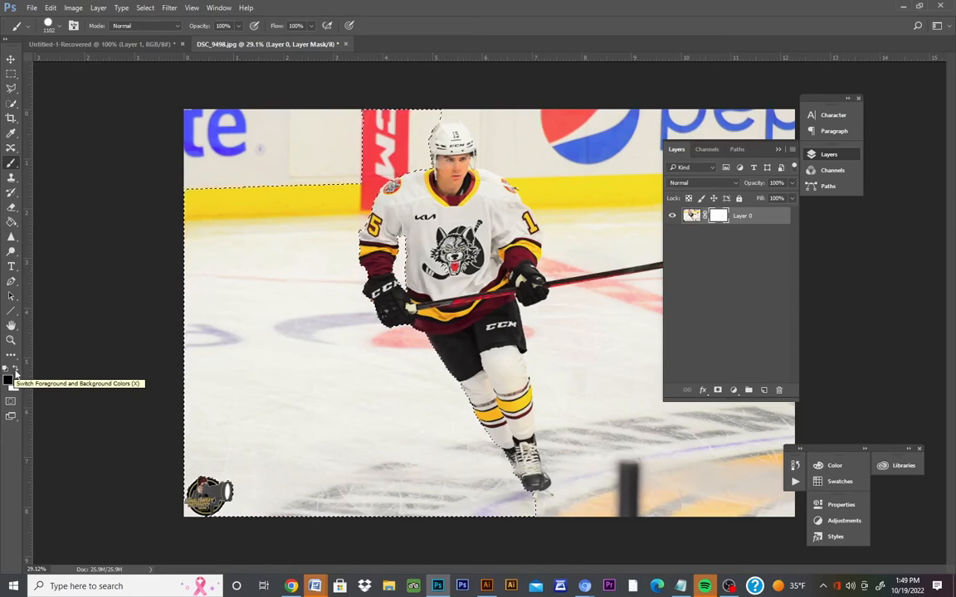
{"action": "left_click", "coordinate": [14, 372]}
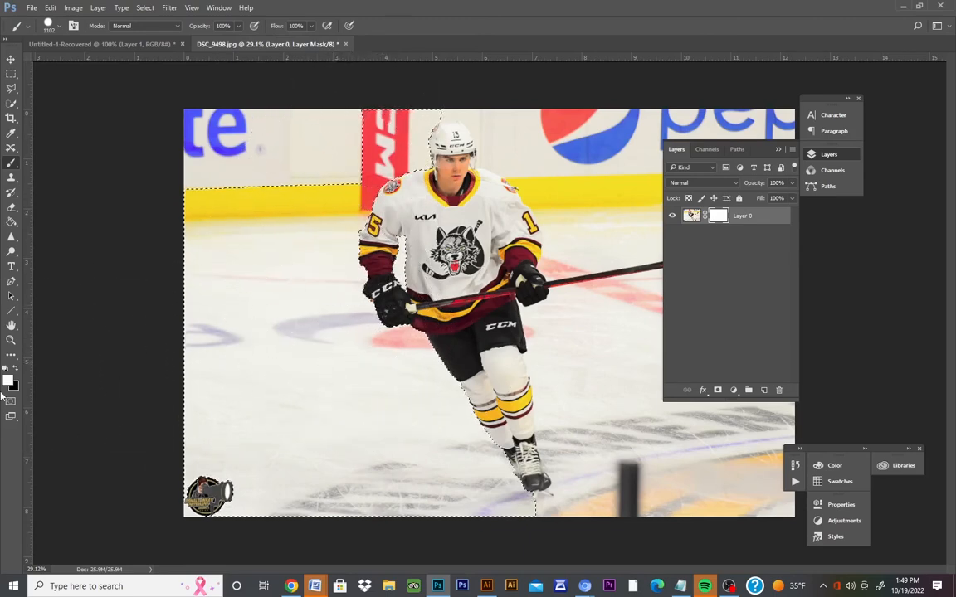
{"action": "left_click", "coordinate": [15, 370]}
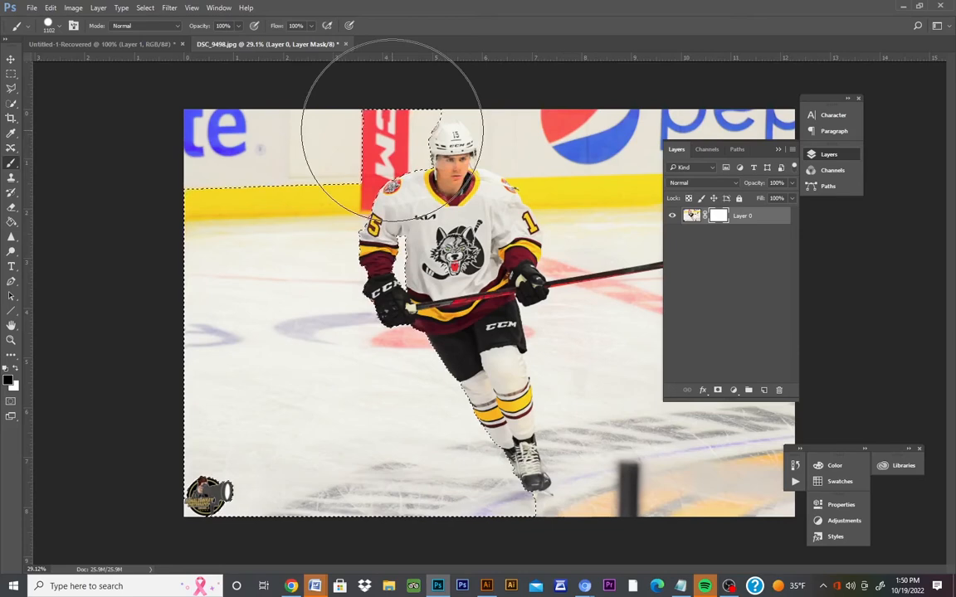
{"action": "mouse_move", "coordinate": [392, 130]}
{"action": "left_mouse_down"}
{"action": "mouse_move", "coordinate": [367, 117]}
{"action": "mouse_move", "coordinate": [352, 149]}
{"action": "mouse_move", "coordinate": [384, 271]}
{"action": "mouse_move", "coordinate": [380, 346]}
{"action": "mouse_move", "coordinate": [391, 373]}
{"action": "left_mouse_up"}
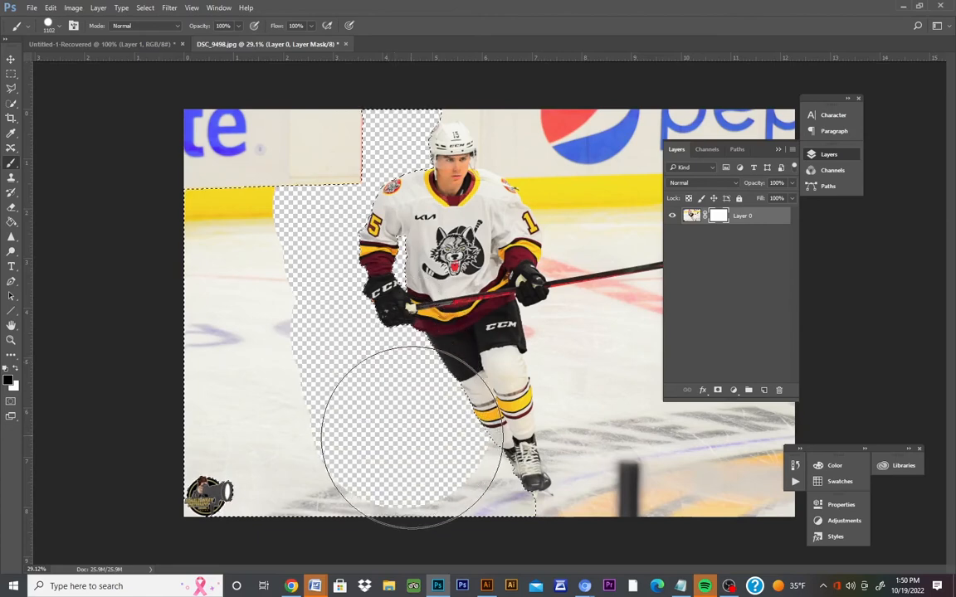
{"action": "mouse_move", "coordinate": [412, 437]}
{"action": "left_mouse_down"}
{"action": "mouse_move", "coordinate": [417, 471]}
{"action": "mouse_move", "coordinate": [404, 484]}
{"action": "mouse_move", "coordinate": [326, 487]}
{"action": "mouse_move", "coordinate": [302, 485]}
{"action": "mouse_move", "coordinate": [287, 436]}
{"action": "left_mouse_up"}
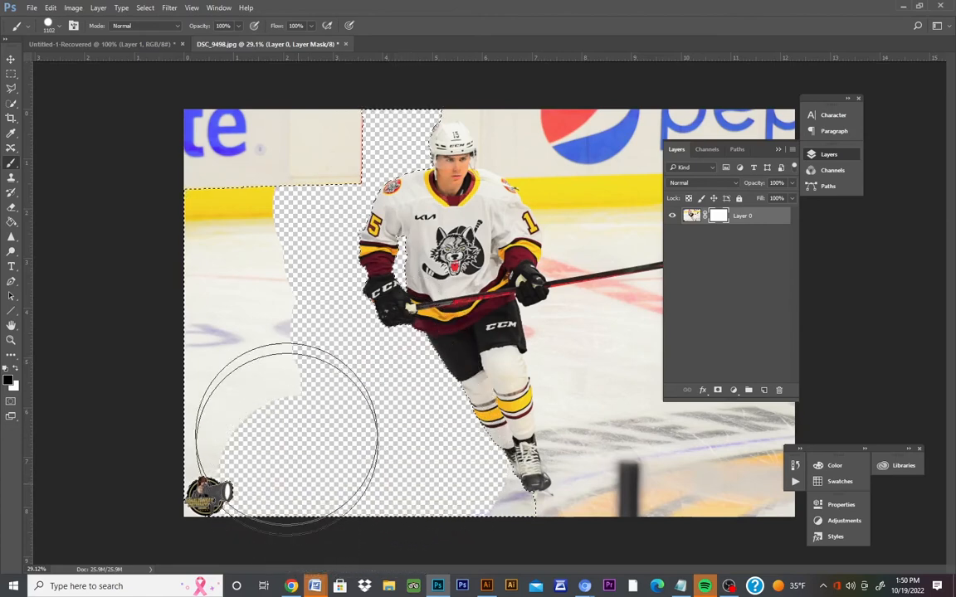
{"action": "left_click_drag", "start_coordinate": [276, 271], "coordinate": [239, 203]}
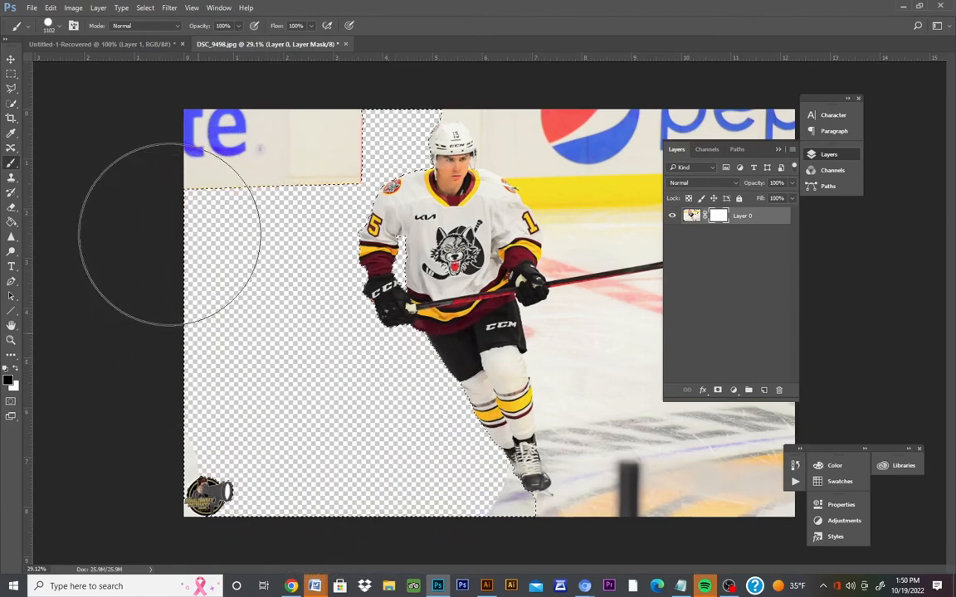
Deselect the background area with the Rectangular Marquee tool, and step backward to restore the selection.
{"action": "left_click", "coordinate": [11, 74]}
{"action": "left_click", "coordinate": [71, 135]}
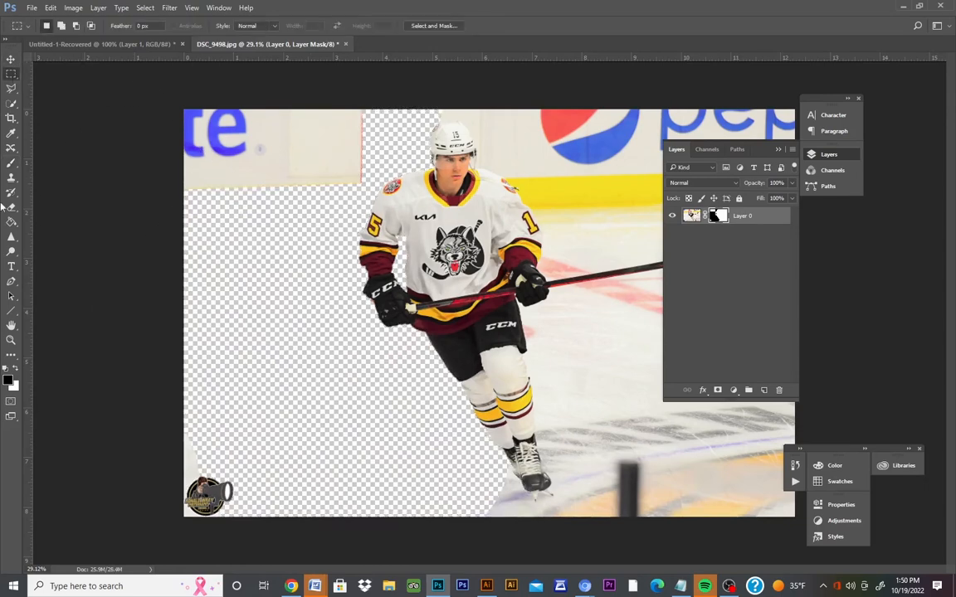
{"action": "left_click", "coordinate": [51, 8]}
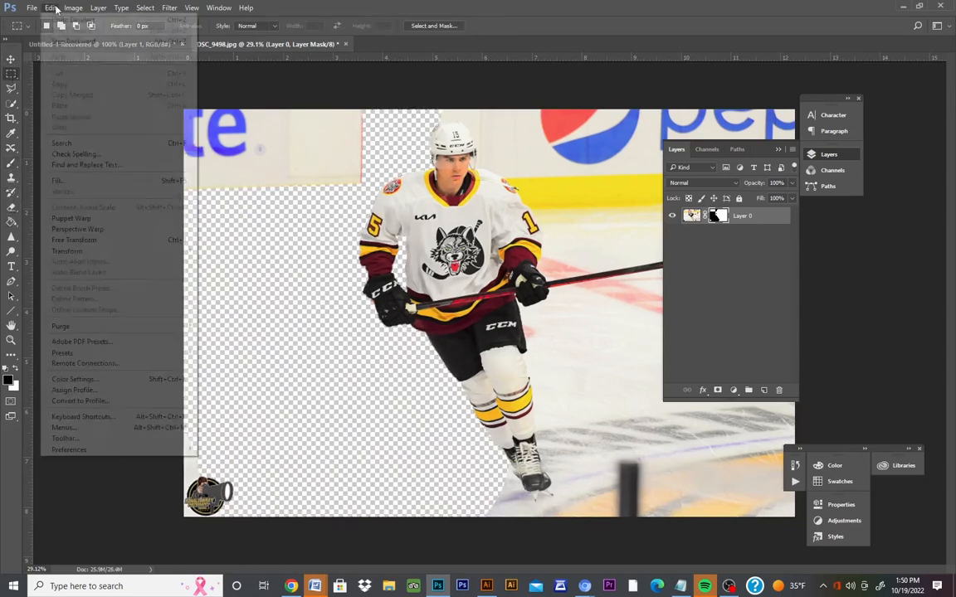
{"action": "left_click", "coordinate": [70, 42]}
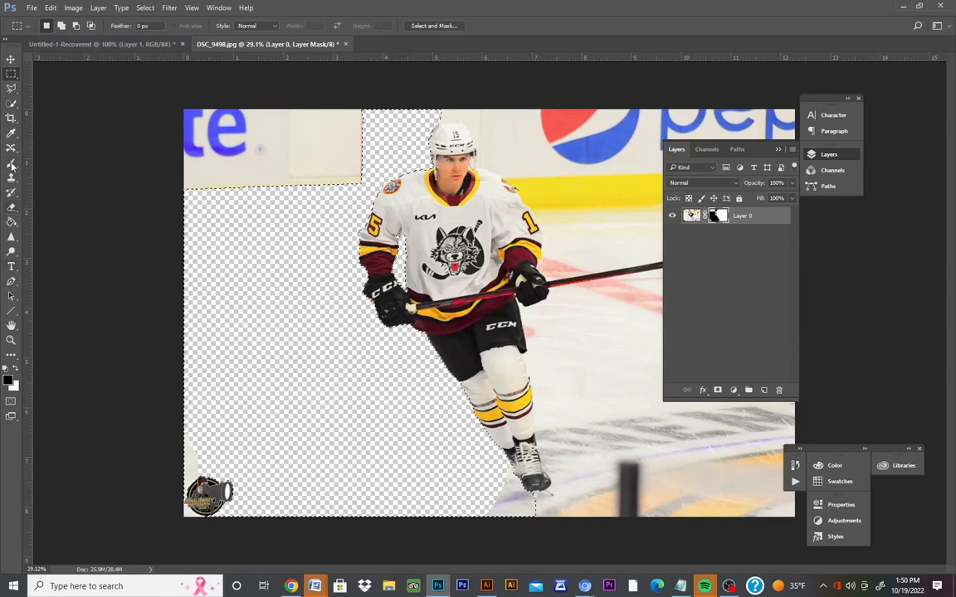
Paint white on the mask to bring back the ice beside the number 5 sleeve, and hide it again with black.
{"action": "key", "text": "b"}
{"action": "key", "text": "x"}
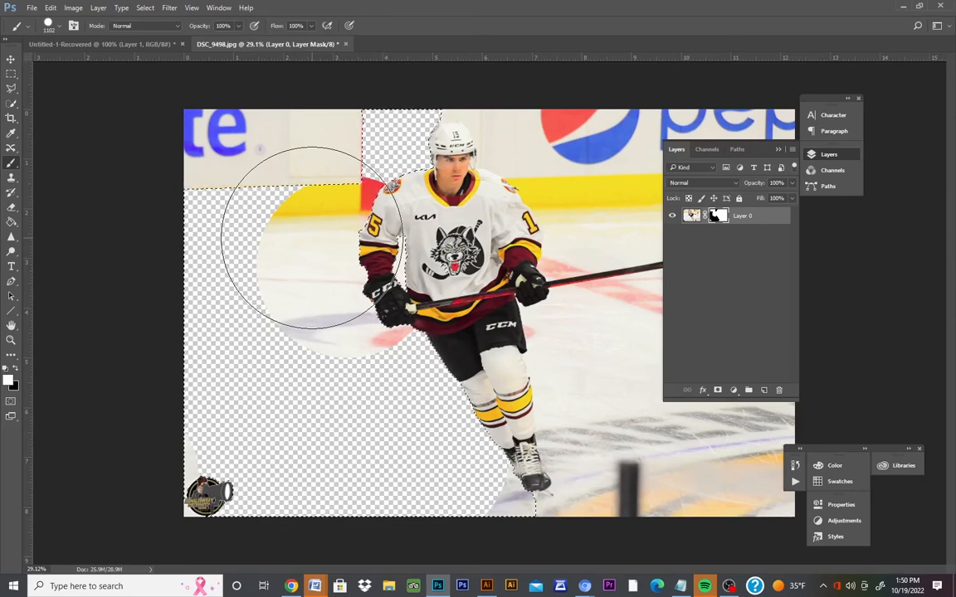
{"action": "left_click", "coordinate": [15, 369]}
{"action": "mouse_move", "coordinate": [325, 204]}
{"action": "left_mouse_down"}
{"action": "mouse_move", "coordinate": [319, 265]}
{"action": "mouse_move", "coordinate": [353, 285]}
{"action": "mouse_move", "coordinate": [365, 318]}
{"action": "left_mouse_up"}
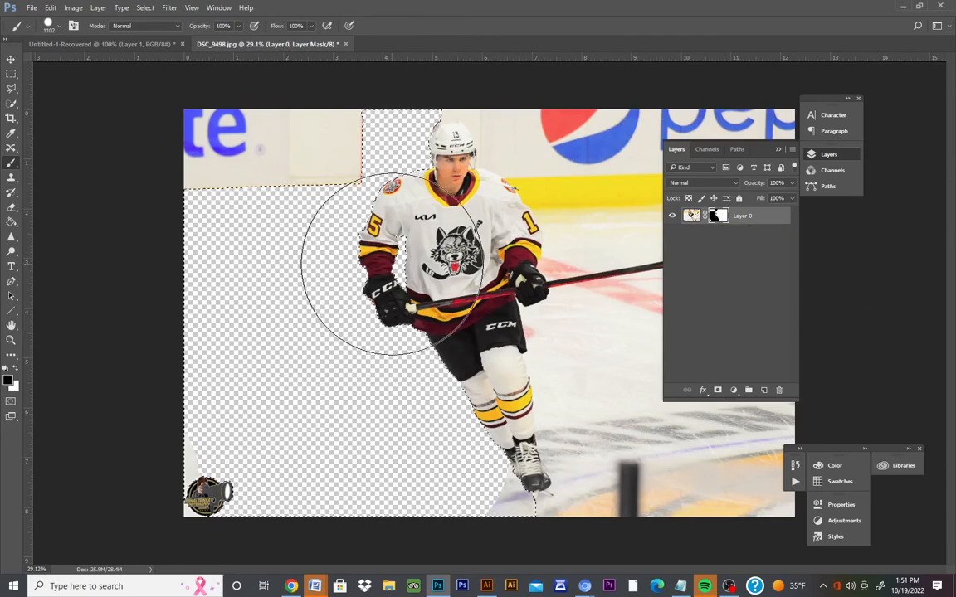
Try dropping the selection again, reactivate the Brush tool, and undo the deselection.
{"action": "left_click", "coordinate": [11, 75]}
{"action": "left_click", "coordinate": [85, 218]}
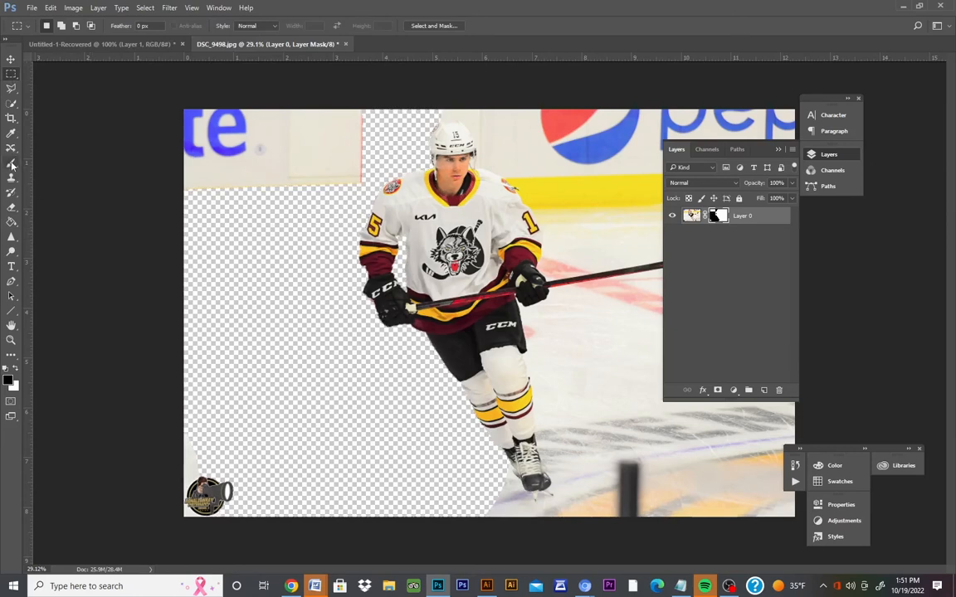
{"action": "left_click", "coordinate": [50, 7]}
{"action": "left_click", "coordinate": [57, 40]}
{"action": "left_click", "coordinate": [10, 162]}
{"action": "left_click", "coordinate": [50, 8]}
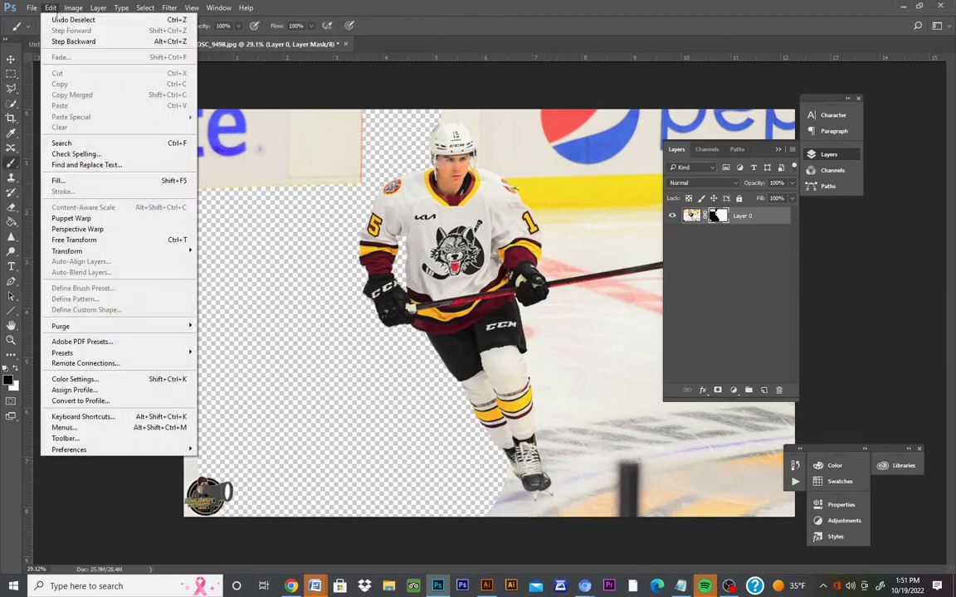
{"action": "left_click", "coordinate": [63, 38]}
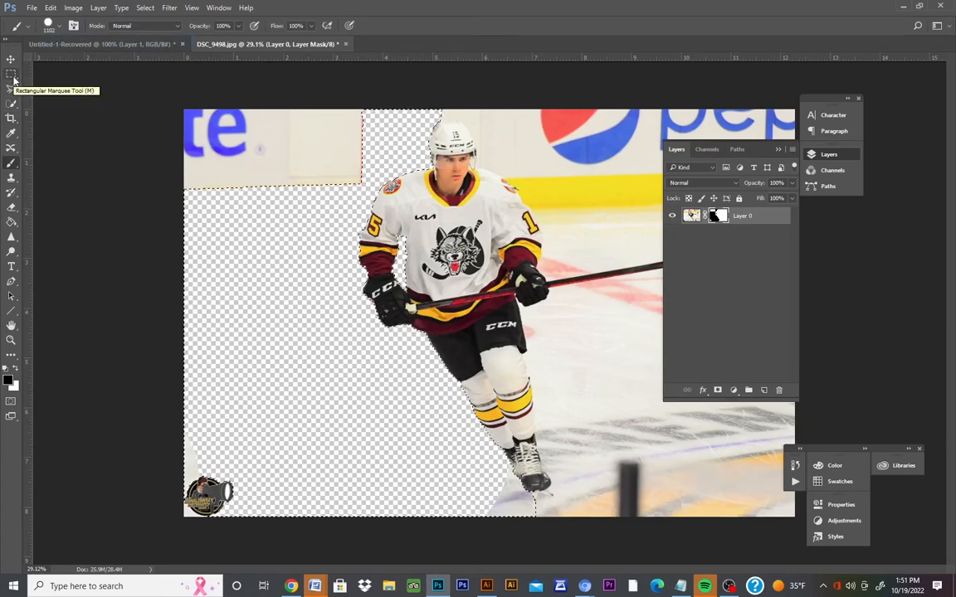
Clear the selection and paint out the leftover boards in the photo's upper-left corner and the logo in its lower-left corner on the mask.
{"action": "left_click", "coordinate": [13, 78]}
{"action": "left_click", "coordinate": [209, 288]}
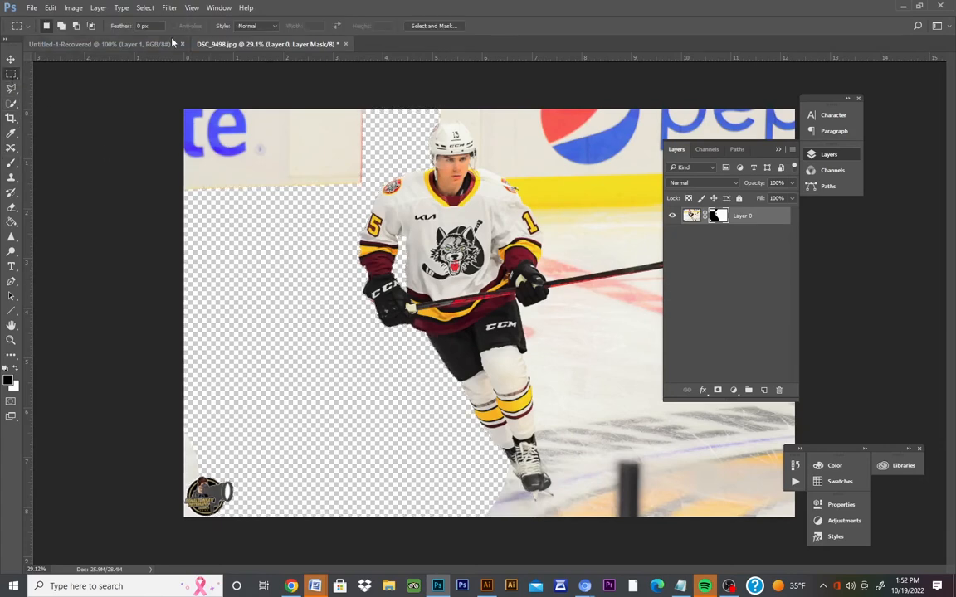
{"action": "left_click", "coordinate": [11, 162]}
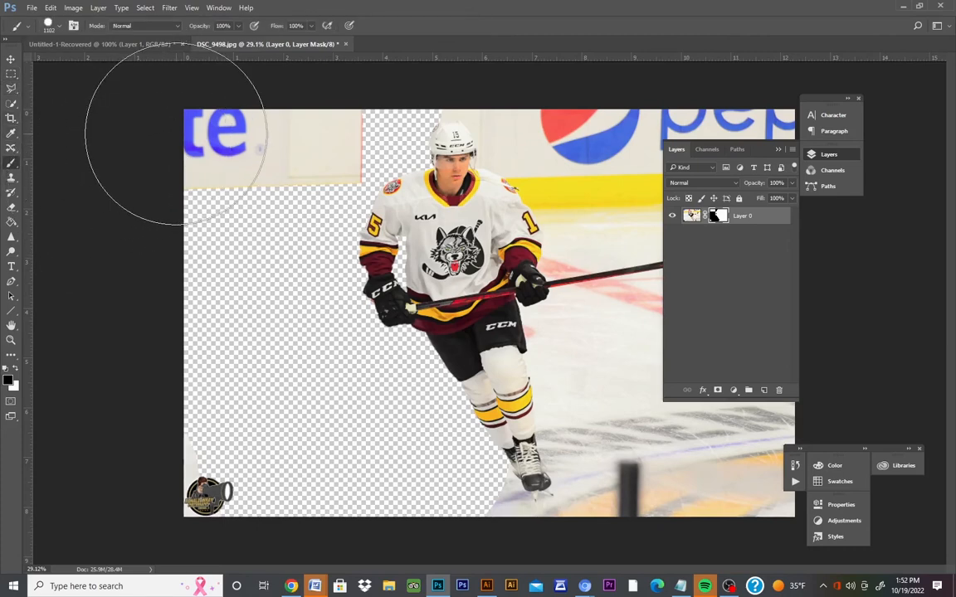
{"action": "mouse_move", "coordinate": [175, 128]}
{"action": "left_mouse_down"}
{"action": "mouse_move", "coordinate": [149, 132]}
{"action": "mouse_move", "coordinate": [238, 129]}
{"action": "mouse_move", "coordinate": [320, 97]}
{"action": "left_mouse_up"}
{"action": "left_click_drag", "start_coordinate": [139, 474], "coordinate": [189, 468]}
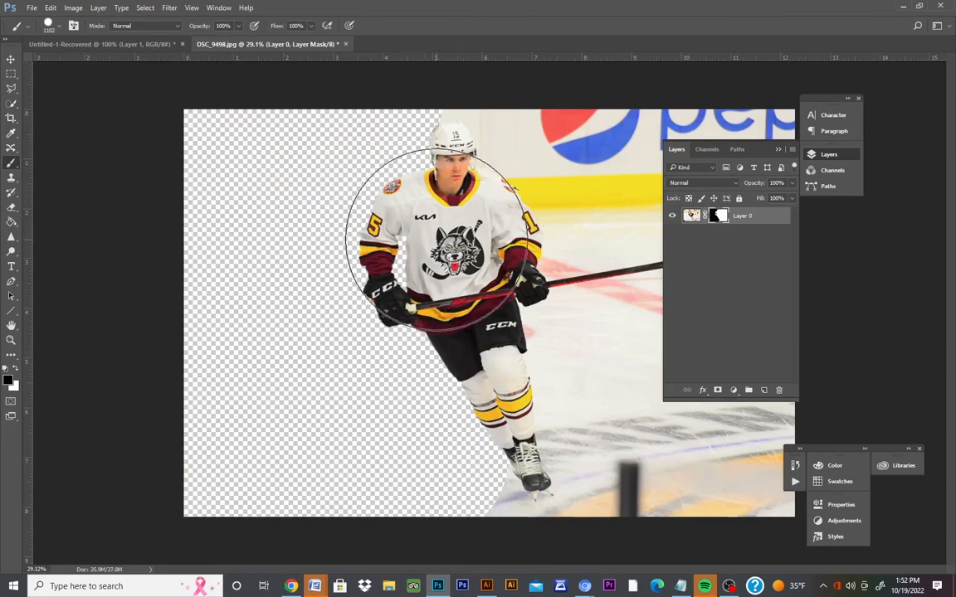
Set the brush size to 40 px for close-up masking around the player's skates.
{"action": "left_click", "coordinate": [10, 340]}
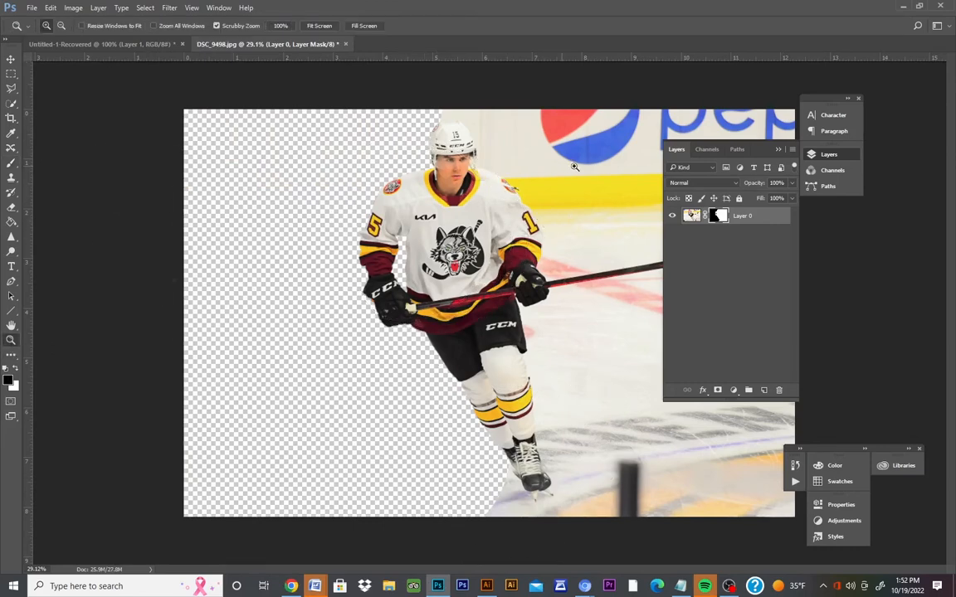
{"action": "left_click_drag", "start_coordinate": [574, 167], "coordinate": [550, 202]}
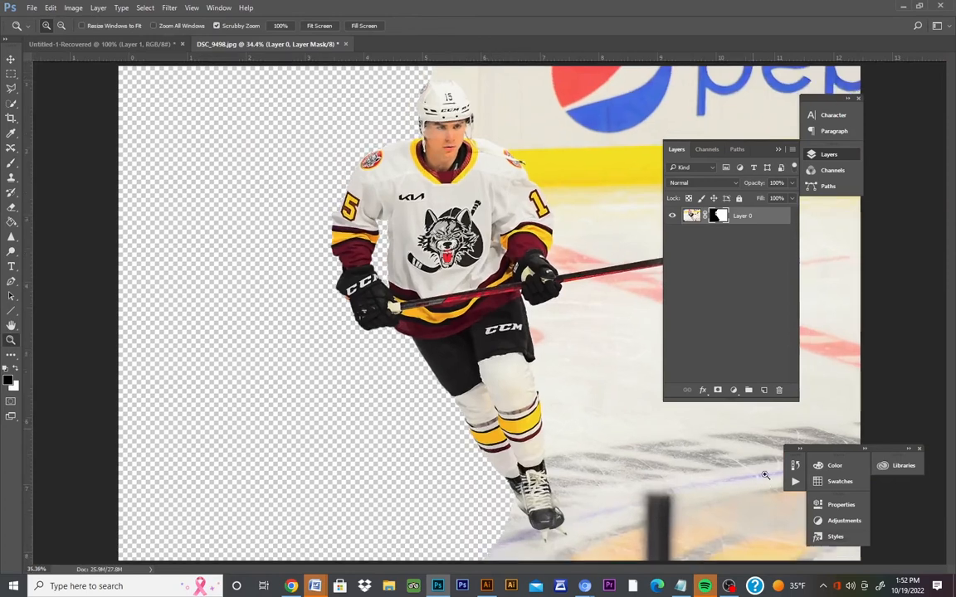
{"action": "left_click_drag", "start_coordinate": [750, 480], "coordinate": [784, 479]}
{"action": "left_click_drag", "start_coordinate": [609, 571], "coordinate": [434, 362]}
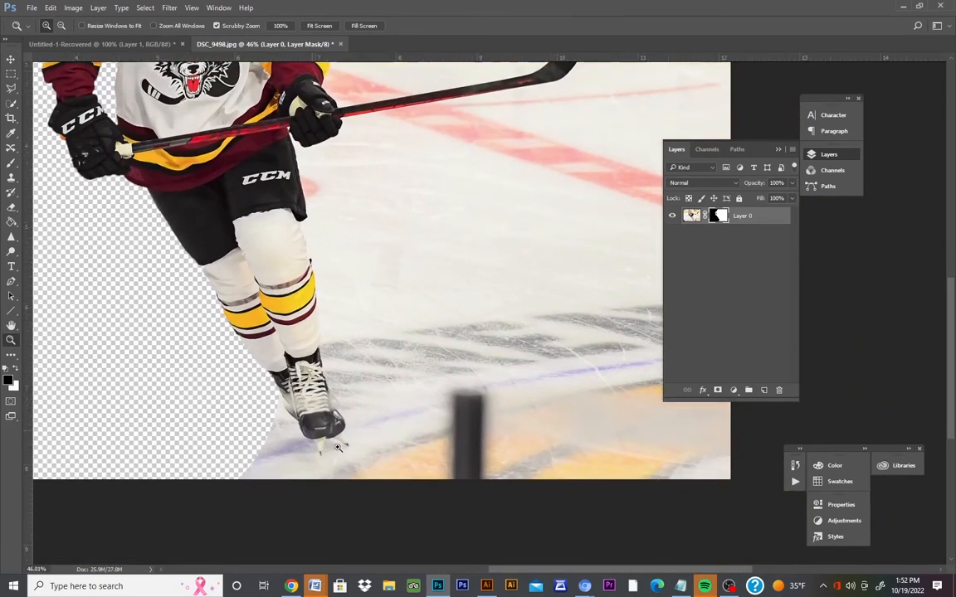
{"action": "left_click_drag", "start_coordinate": [304, 404], "coordinate": [385, 439]}
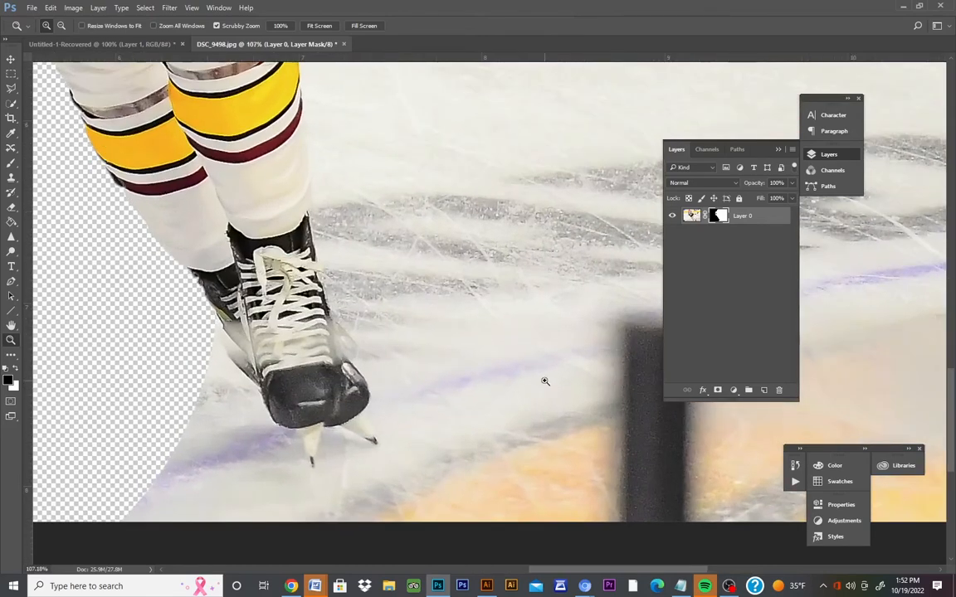
{"action": "left_click", "coordinate": [10, 164]}
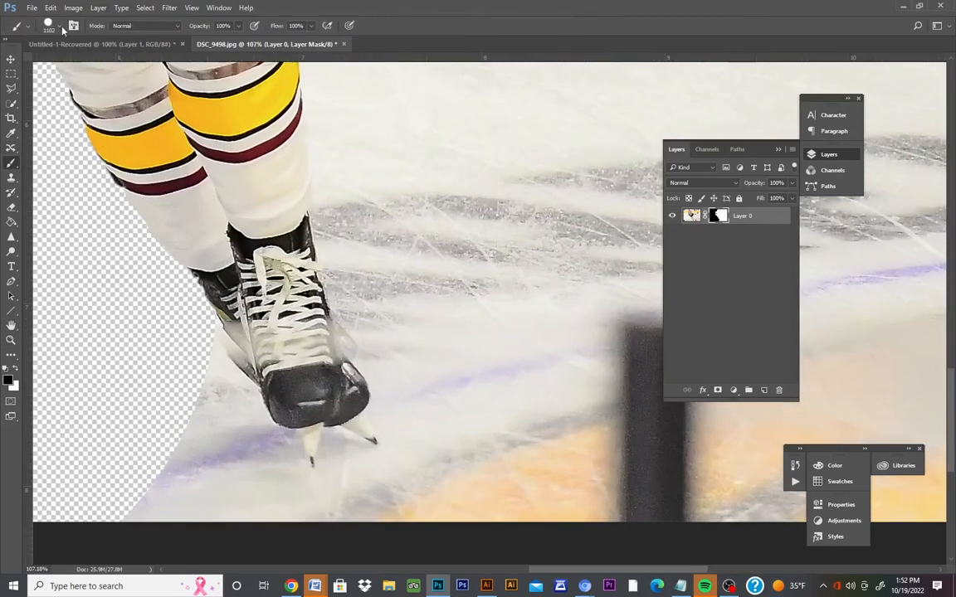
{"action": "left_click", "coordinate": [62, 30]}
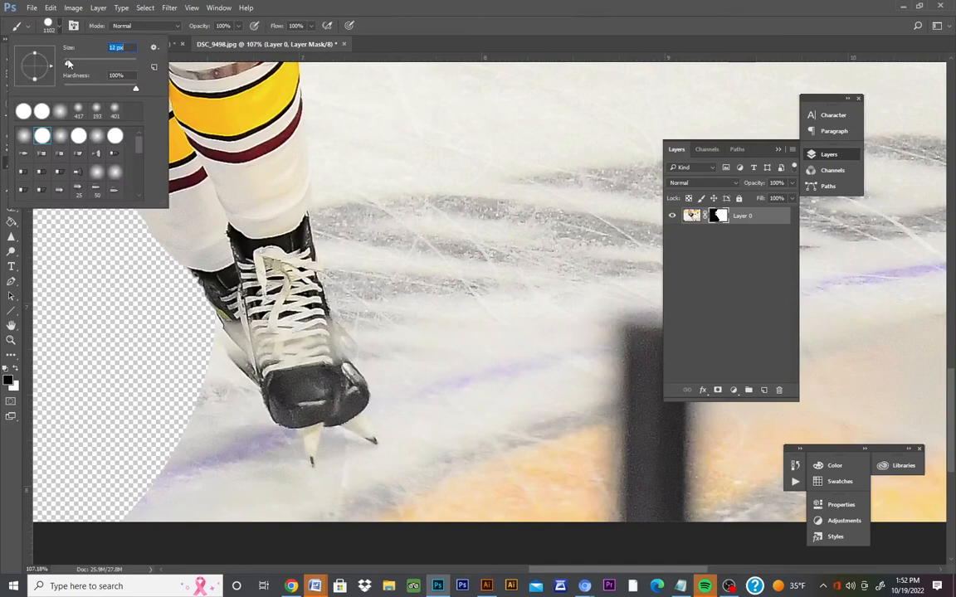
{"action": "left_click_drag", "start_coordinate": [68, 64], "coordinate": [69, 64]}
{"action": "left_click_drag", "start_coordinate": [73, 66], "coordinate": [74, 67]}
{"action": "key", "text": "Return"}
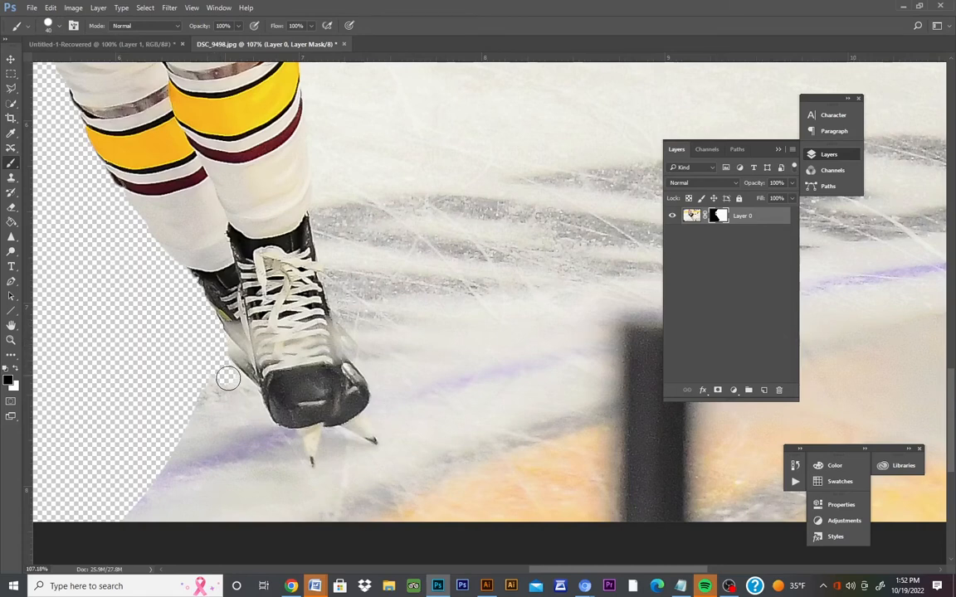
Paint out the ice around the skate blades, below the toe, and up the outer edge of the boot on the mask.
{"action": "mouse_move", "coordinate": [229, 381]}
{"action": "left_mouse_down"}
{"action": "mouse_move", "coordinate": [240, 389]}
{"action": "mouse_move", "coordinate": [216, 365]}
{"action": "mouse_move", "coordinate": [307, 478]}
{"action": "mouse_move", "coordinate": [328, 475]}
{"action": "mouse_move", "coordinate": [321, 473]}
{"action": "mouse_move", "coordinate": [334, 442]}
{"action": "mouse_move", "coordinate": [377, 457]}
{"action": "left_mouse_up"}
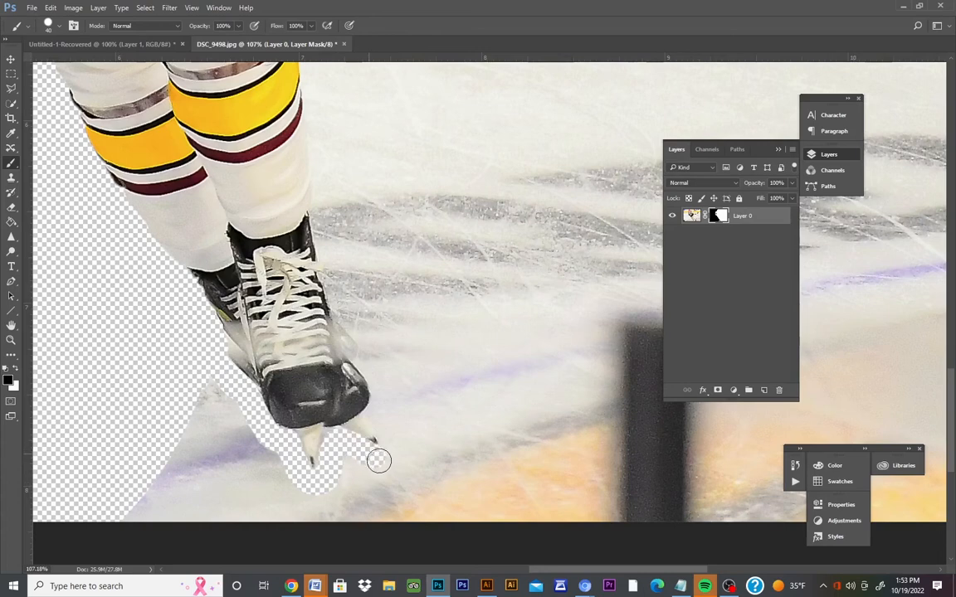
{"action": "mouse_move", "coordinate": [388, 412]}
{"action": "left_mouse_down"}
{"action": "mouse_move", "coordinate": [387, 457]}
{"action": "mouse_move", "coordinate": [389, 434]}
{"action": "mouse_move", "coordinate": [340, 476]}
{"action": "mouse_move", "coordinate": [327, 458]}
{"action": "mouse_move", "coordinate": [340, 456]}
{"action": "mouse_move", "coordinate": [341, 473]}
{"action": "mouse_move", "coordinate": [312, 494]}
{"action": "mouse_move", "coordinate": [270, 465]}
{"action": "mouse_move", "coordinate": [205, 381]}
{"action": "mouse_move", "coordinate": [192, 406]}
{"action": "mouse_move", "coordinate": [200, 421]}
{"action": "mouse_move", "coordinate": [201, 399]}
{"action": "mouse_move", "coordinate": [263, 487]}
{"action": "mouse_move", "coordinate": [250, 473]}
{"action": "mouse_move", "coordinate": [307, 516]}
{"action": "mouse_move", "coordinate": [339, 521]}
{"action": "mouse_move", "coordinate": [270, 506]}
{"action": "mouse_move", "coordinate": [219, 477]}
{"action": "mouse_move", "coordinate": [184, 440]}
{"action": "mouse_move", "coordinate": [223, 474]}
{"action": "mouse_move", "coordinate": [240, 462]}
{"action": "mouse_move", "coordinate": [161, 463]}
{"action": "mouse_move", "coordinate": [114, 506]}
{"action": "mouse_move", "coordinate": [130, 516]}
{"action": "mouse_move", "coordinate": [228, 505]}
{"action": "mouse_move", "coordinate": [178, 487]}
{"action": "mouse_move", "coordinate": [340, 529]}
{"action": "mouse_move", "coordinate": [349, 516]}
{"action": "mouse_move", "coordinate": [337, 506]}
{"action": "mouse_move", "coordinate": [354, 471]}
{"action": "mouse_move", "coordinate": [389, 500]}
{"action": "mouse_move", "coordinate": [411, 441]}
{"action": "left_mouse_up"}
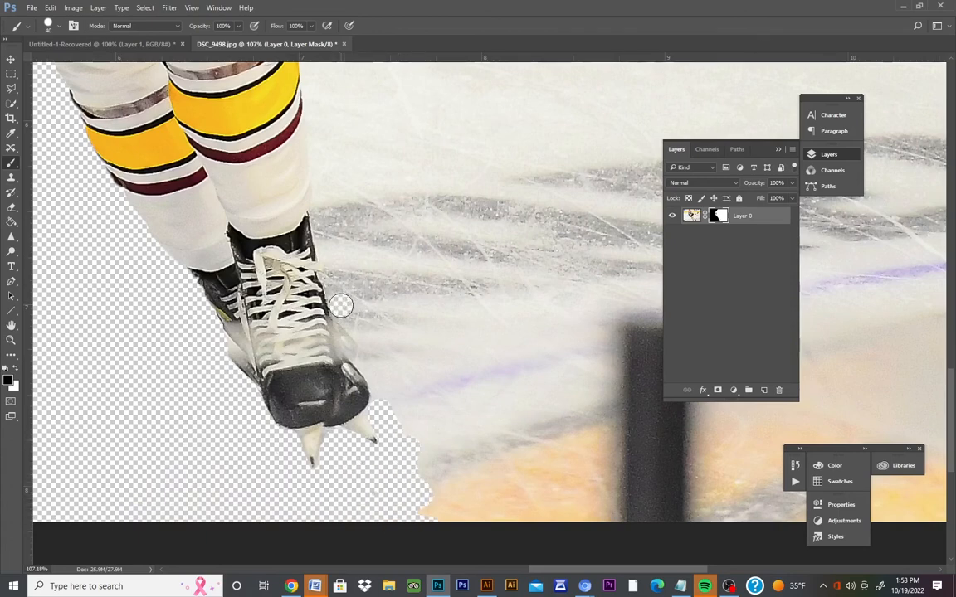
{"action": "mouse_move", "coordinate": [345, 312]}
{"action": "left_mouse_down"}
{"action": "mouse_move", "coordinate": [365, 333]}
{"action": "mouse_move", "coordinate": [381, 386]}
{"action": "left_mouse_up"}
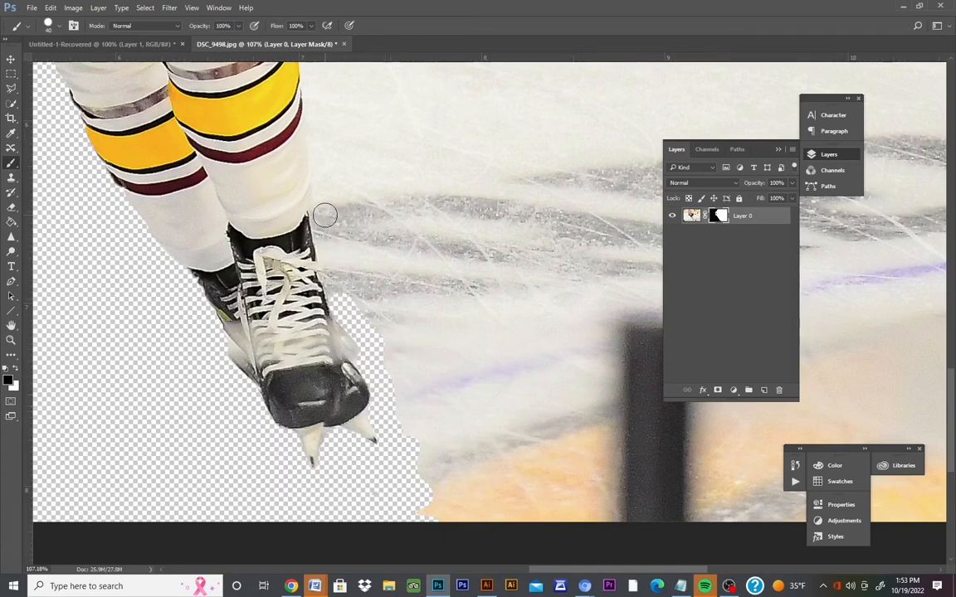
{"action": "left_click_drag", "start_coordinate": [322, 218], "coordinate": [339, 300]}
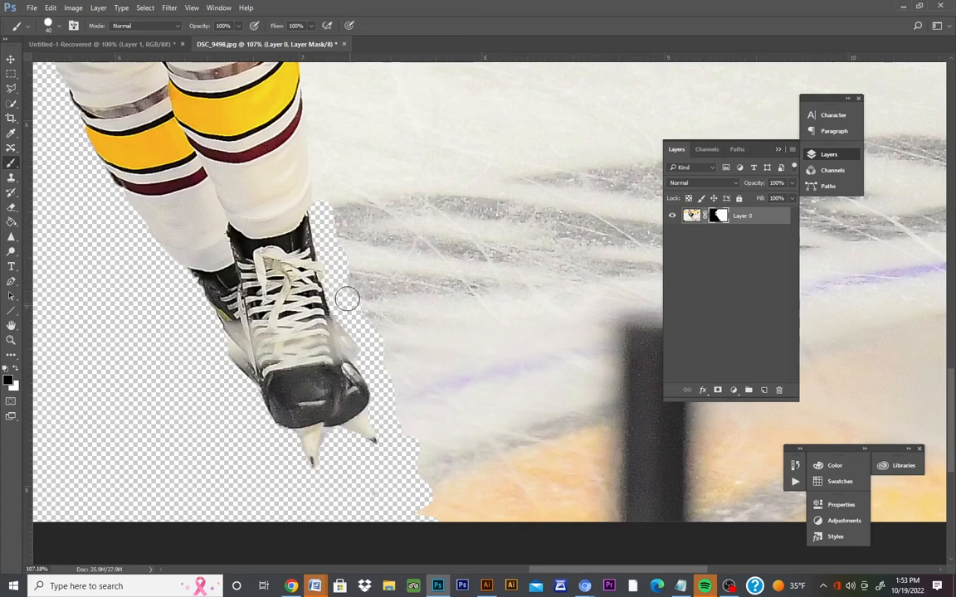
Set the brush size to 39 px and paint out the ice along the outer edge of the front leg's striped sock.
{"action": "left_click", "coordinate": [27, 25]}
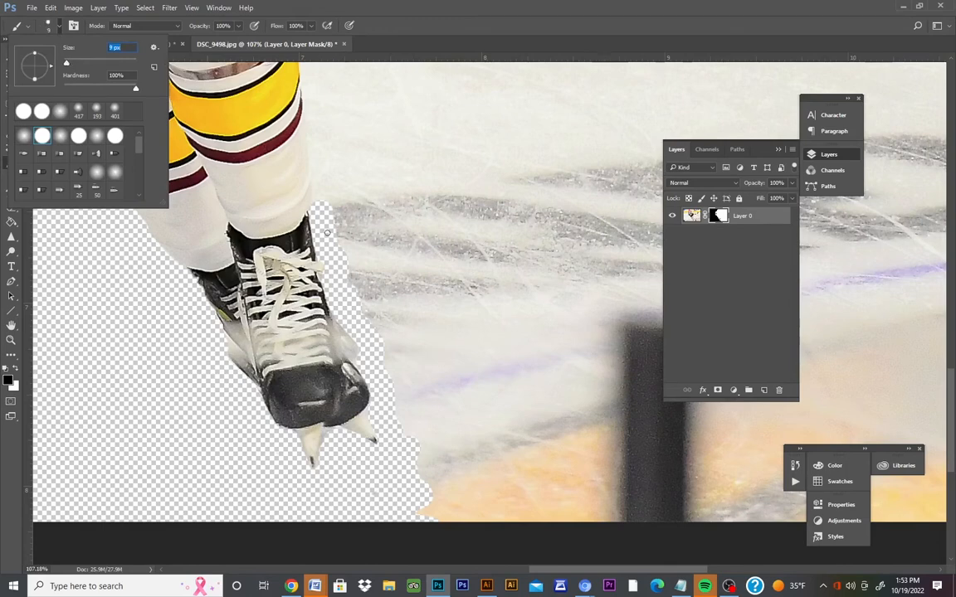
{"action": "key", "text": "Return"}
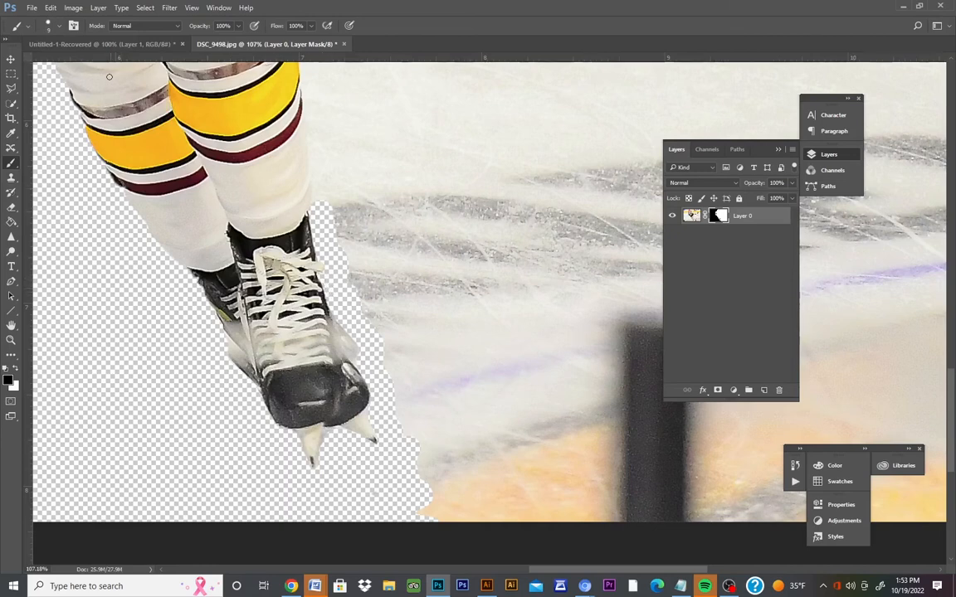
{"action": "left_click", "coordinate": [49, 27]}
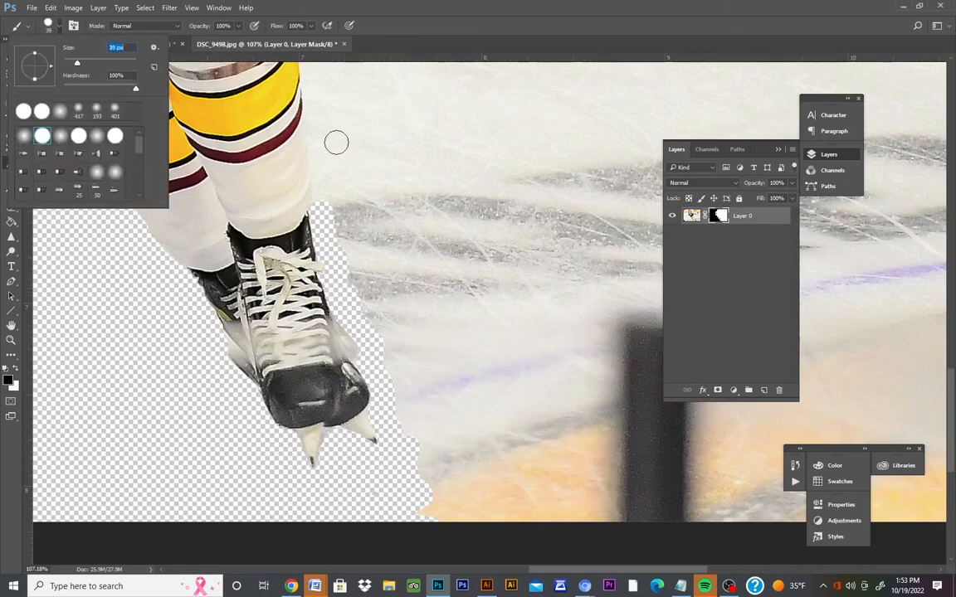
{"action": "key", "text": "Return"}
{"action": "left_click_drag", "start_coordinate": [316, 135], "coordinate": [322, 203]}
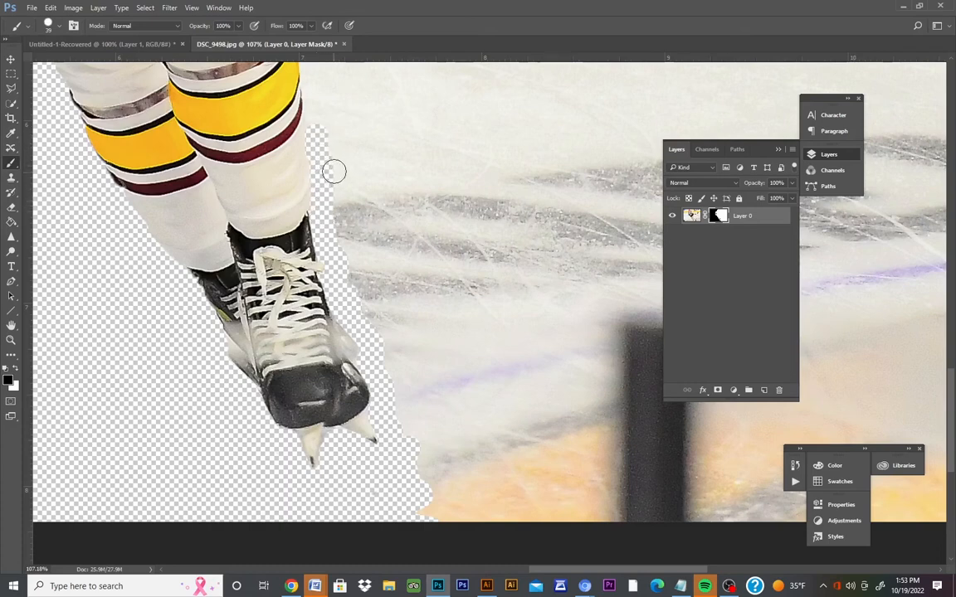
{"action": "scroll", "coordinate": [332, 170], "scroll_direction": "up", "scroll_amount": 3}
{"action": "scroll", "coordinate": [333, 171], "scroll_direction": "up", "scroll_amount": 2}
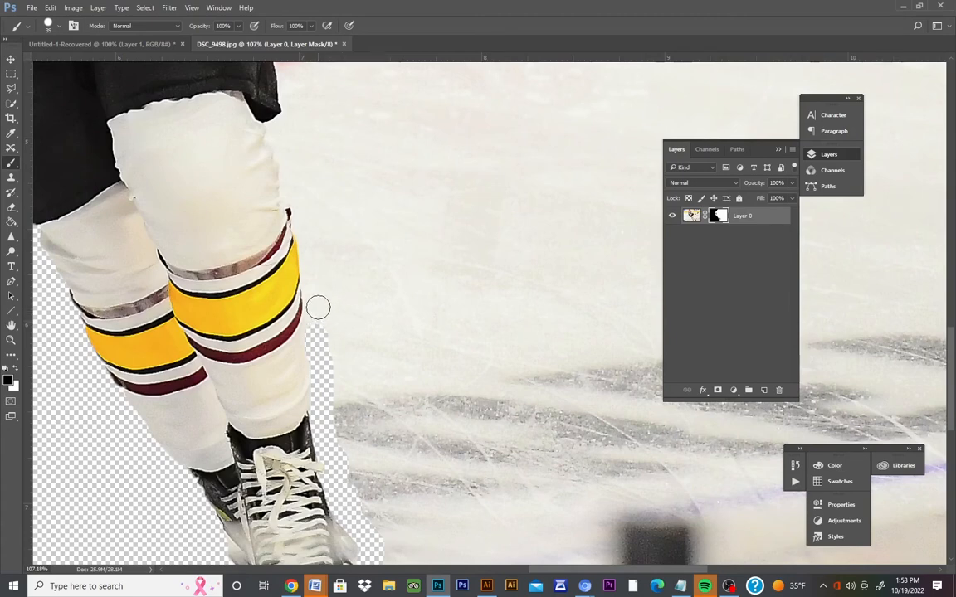
{"action": "mouse_move", "coordinate": [312, 283]}
{"action": "left_mouse_down"}
{"action": "mouse_move", "coordinate": [319, 345]}
{"action": "mouse_move", "coordinate": [264, 359]}
{"action": "left_mouse_up"}
{"action": "left_click", "coordinate": [11, 340]}
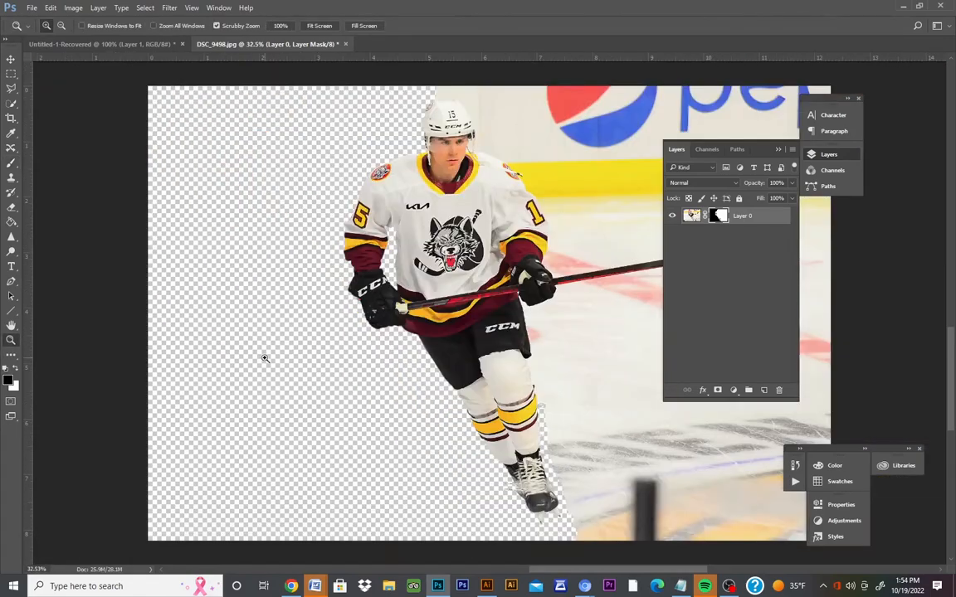
Move the Layers panel off the photo's stick area to expose the hockey stick's shaft and blade.
{"action": "left_click_drag", "start_coordinate": [468, 425], "coordinate": [394, 387]}
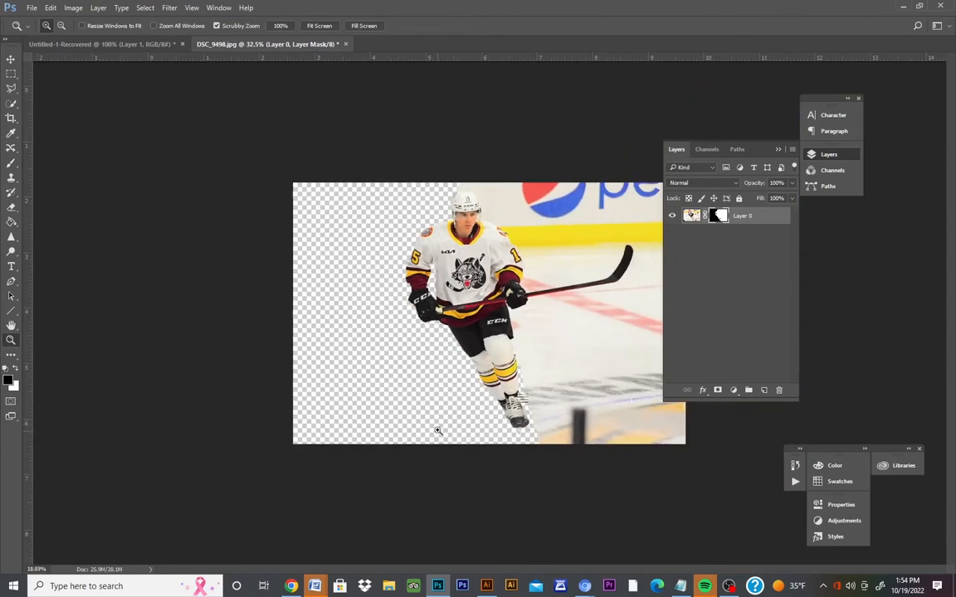
{"action": "left_click_drag", "start_coordinate": [645, 253], "coordinate": [701, 250]}
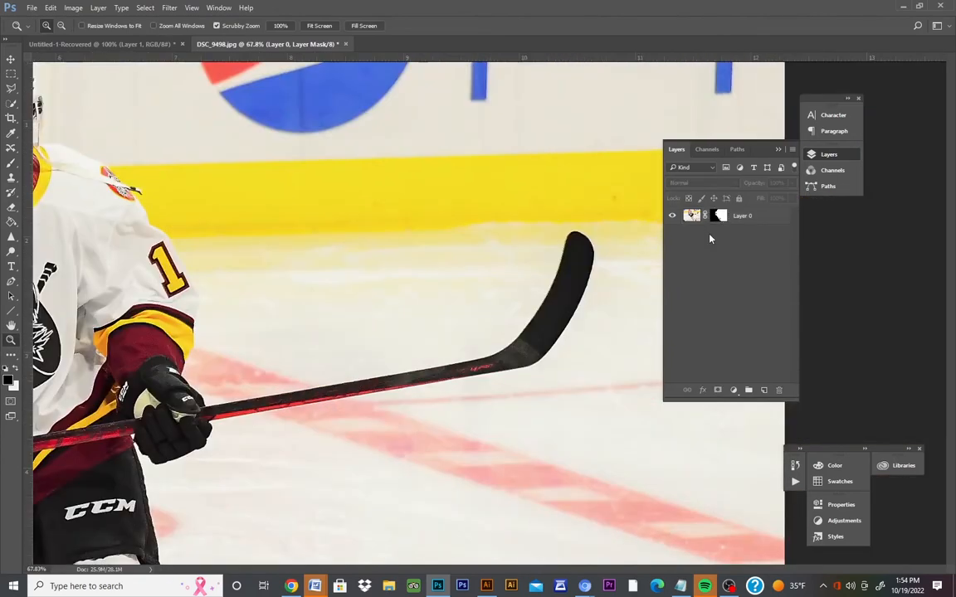
{"action": "left_click_drag", "start_coordinate": [686, 143], "coordinate": [794, 219]}
{"action": "left_click_drag", "start_coordinate": [632, 272], "coordinate": [569, 284]}
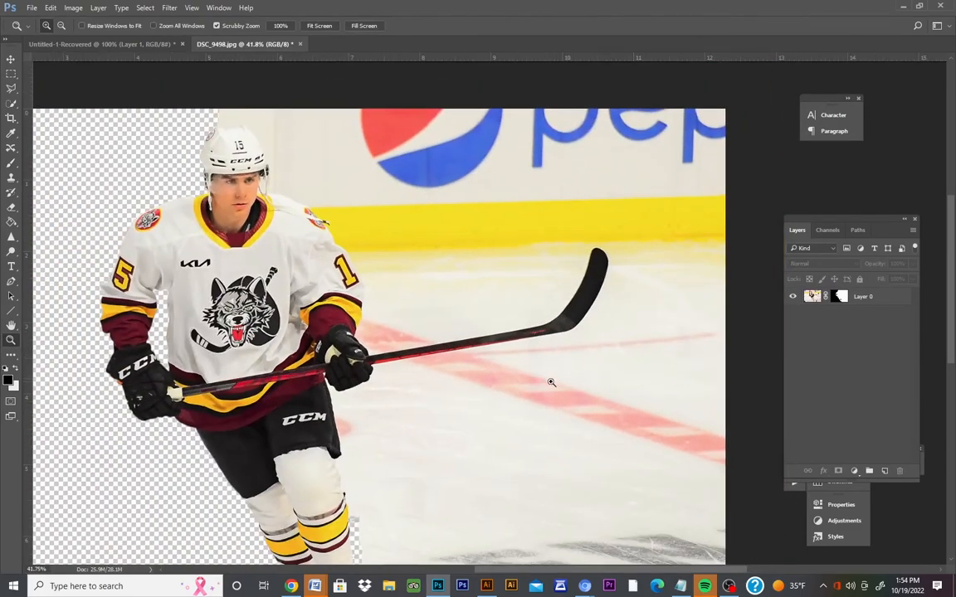
{"action": "left_click_drag", "start_coordinate": [553, 378], "coordinate": [582, 374]}
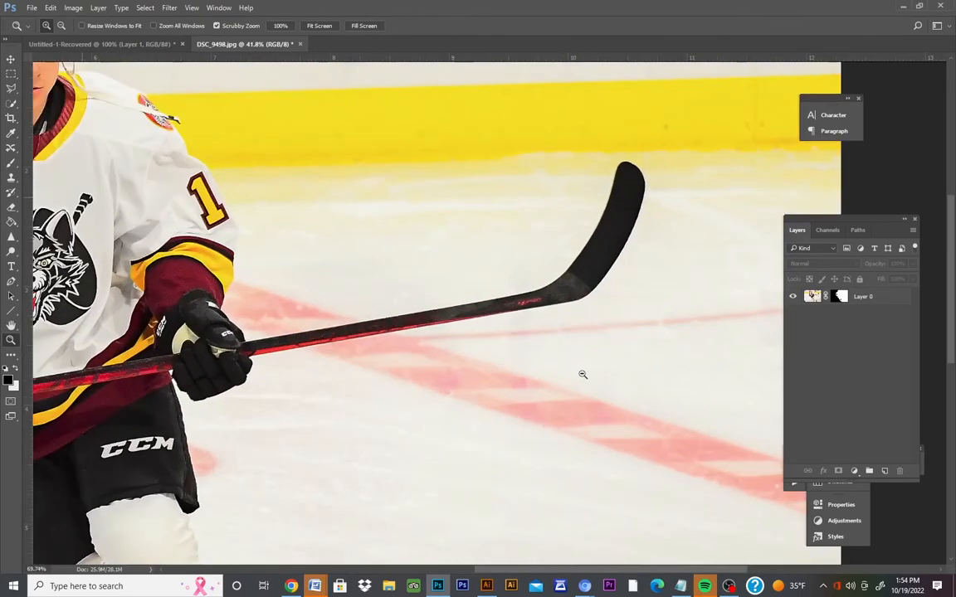
{"action": "left_click_drag", "start_coordinate": [388, 354], "coordinate": [395, 356]}
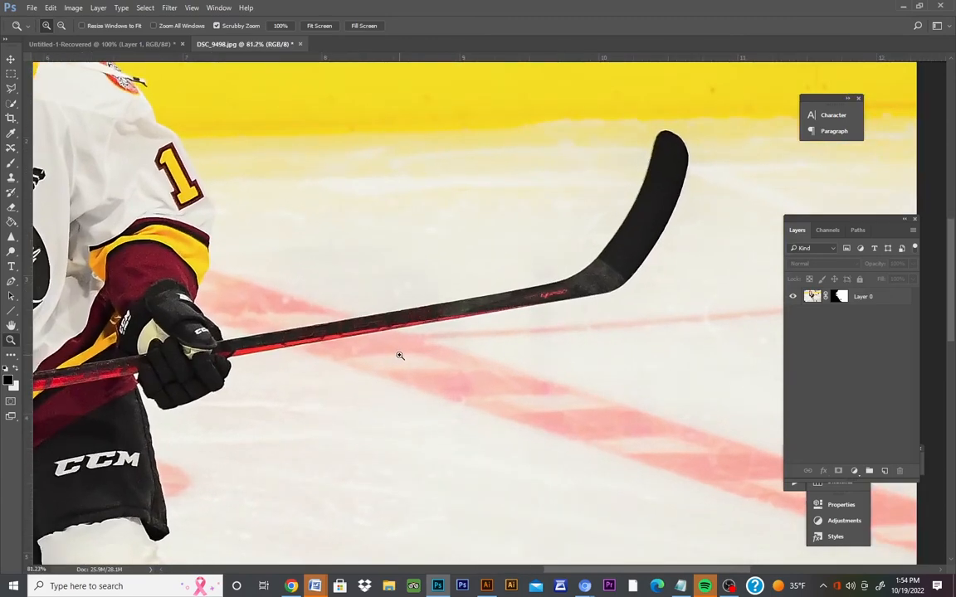
Select a triangle of ice below the stick with the Polygonal Lasso, following the shaft's lower edge from the glove to the blade's heel.
{"action": "left_click", "coordinate": [11, 87]}
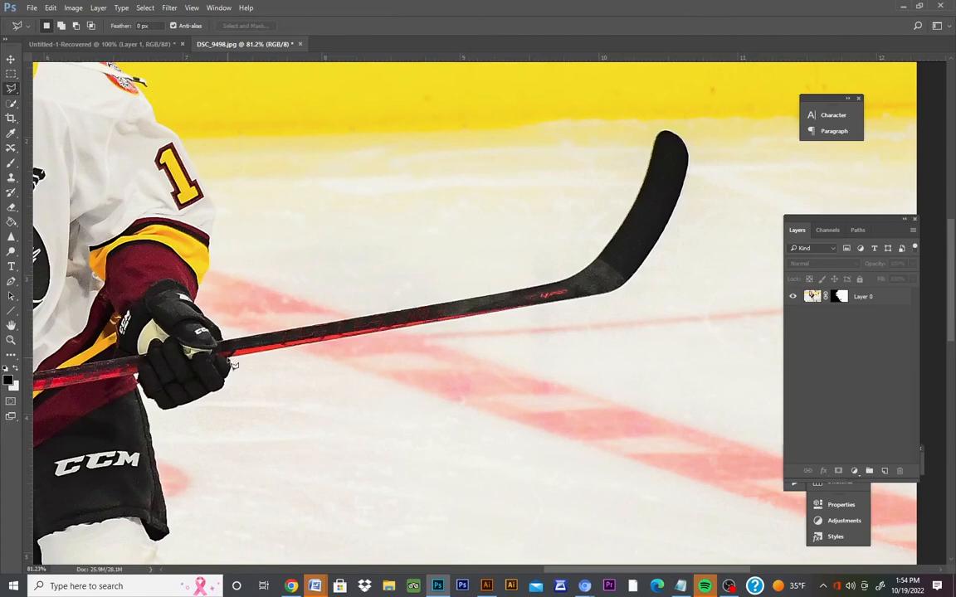
{"action": "left_click", "coordinate": [230, 356]}
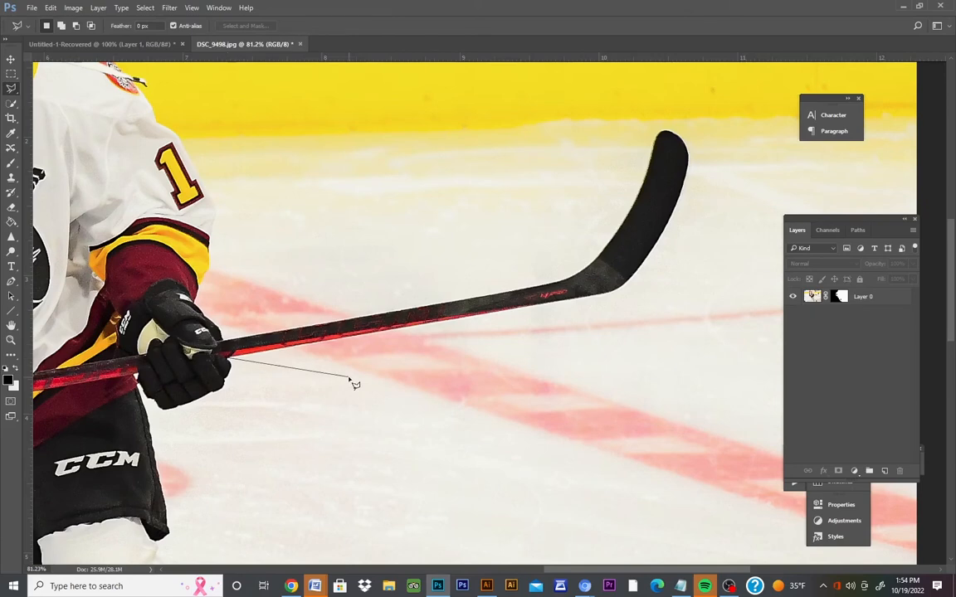
{"action": "left_click", "coordinate": [592, 297]}
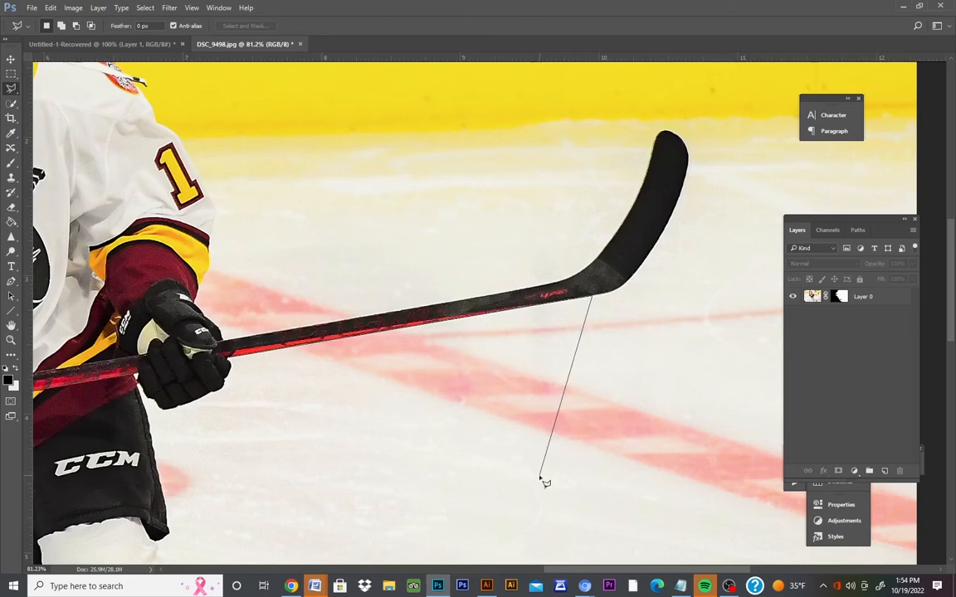
{"action": "left_click", "coordinate": [549, 526]}
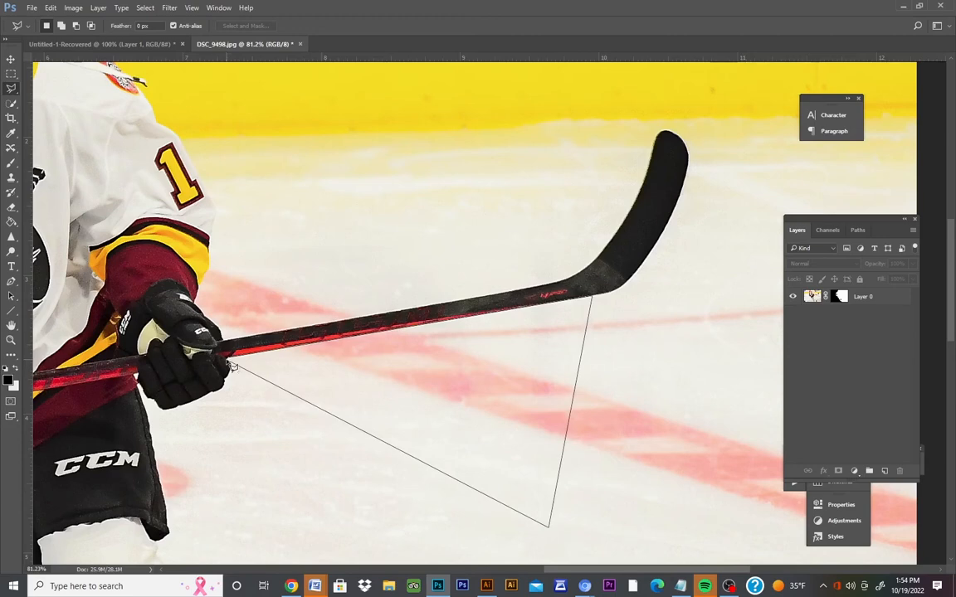
{"action": "left_click", "coordinate": [232, 364]}
{"action": "right_click", "coordinate": [17, 89]}
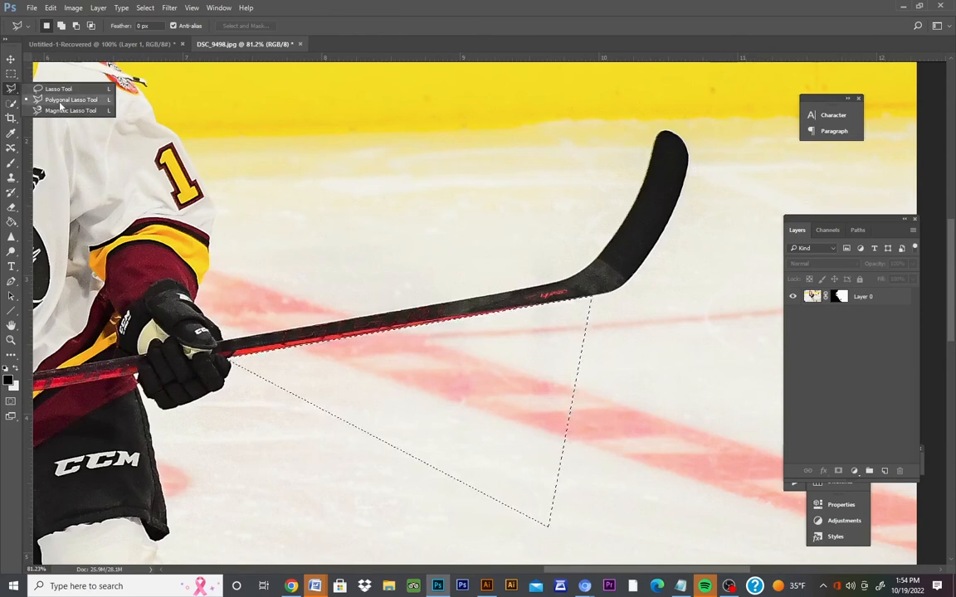
{"action": "left_click", "coordinate": [11, 89]}
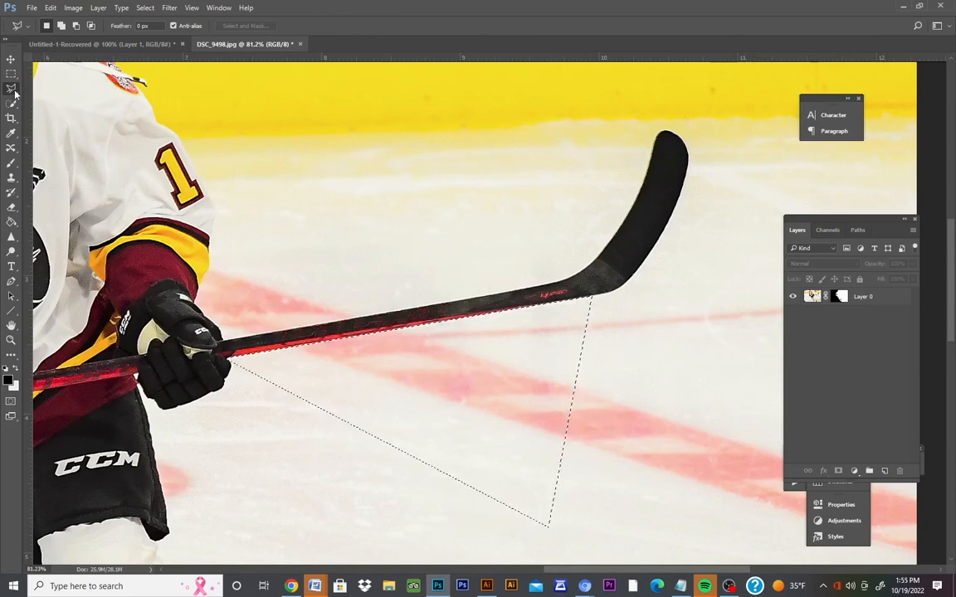
{"action": "right_click", "coordinate": [15, 94]}
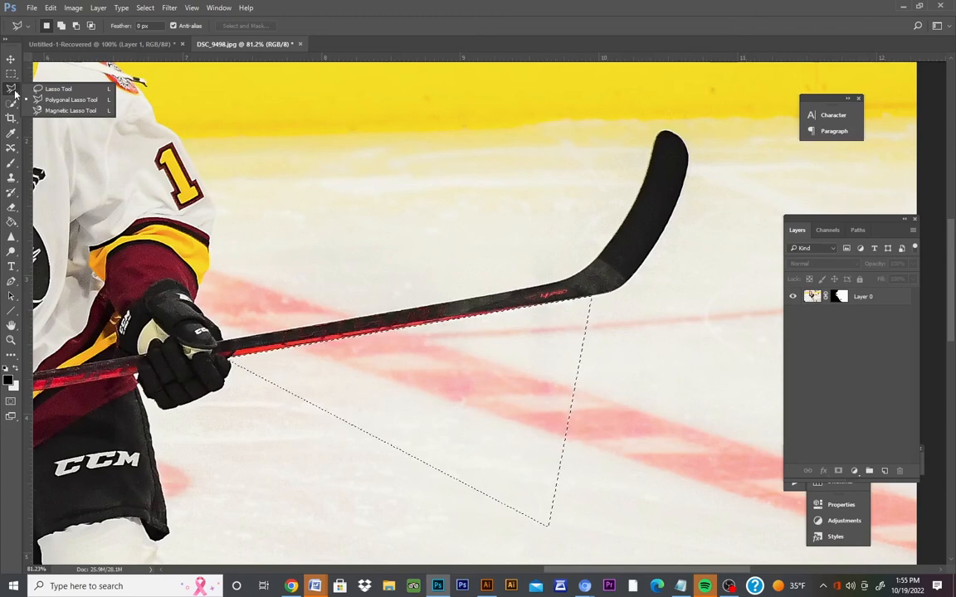
{"action": "left_click", "coordinate": [57, 90]}
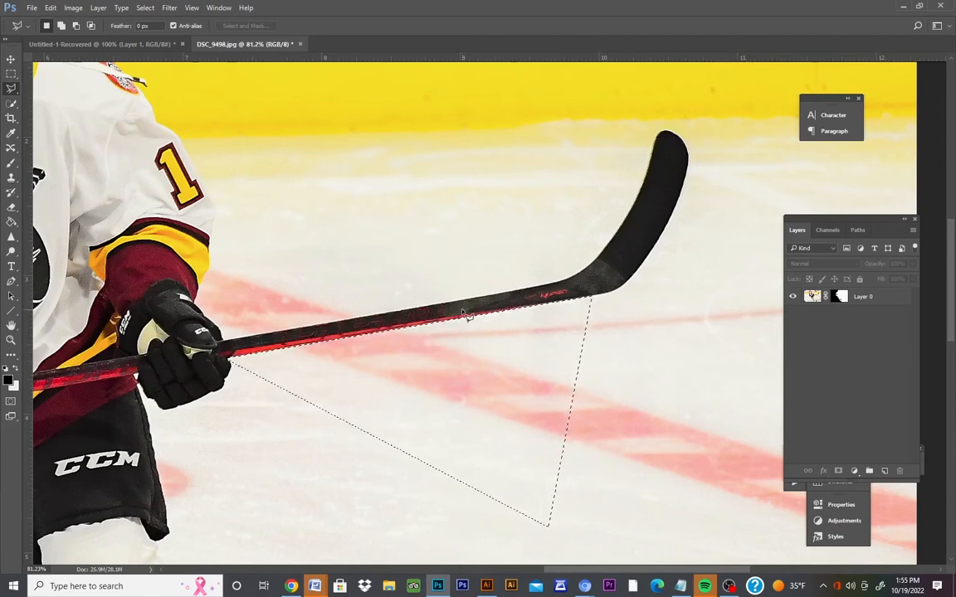
Paint out the selected ice below the stick on Layer 0's mask with a 177 px brush and clear the selection.
{"action": "left_click", "coordinate": [878, 305]}
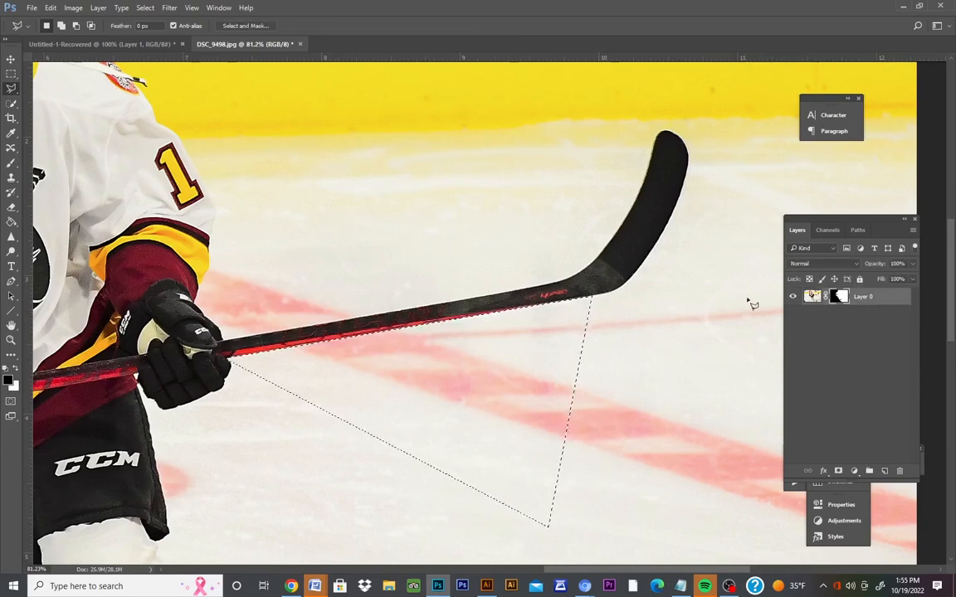
{"action": "left_click", "coordinate": [11, 164]}
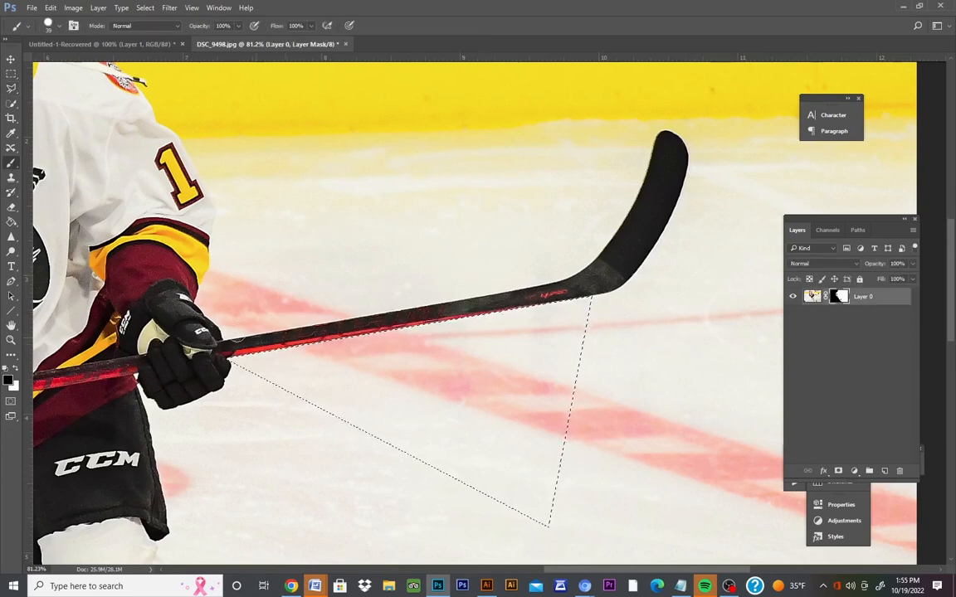
{"action": "left_click", "coordinate": [61, 27]}
{"action": "left_click_drag", "start_coordinate": [108, 64], "coordinate": [115, 65]}
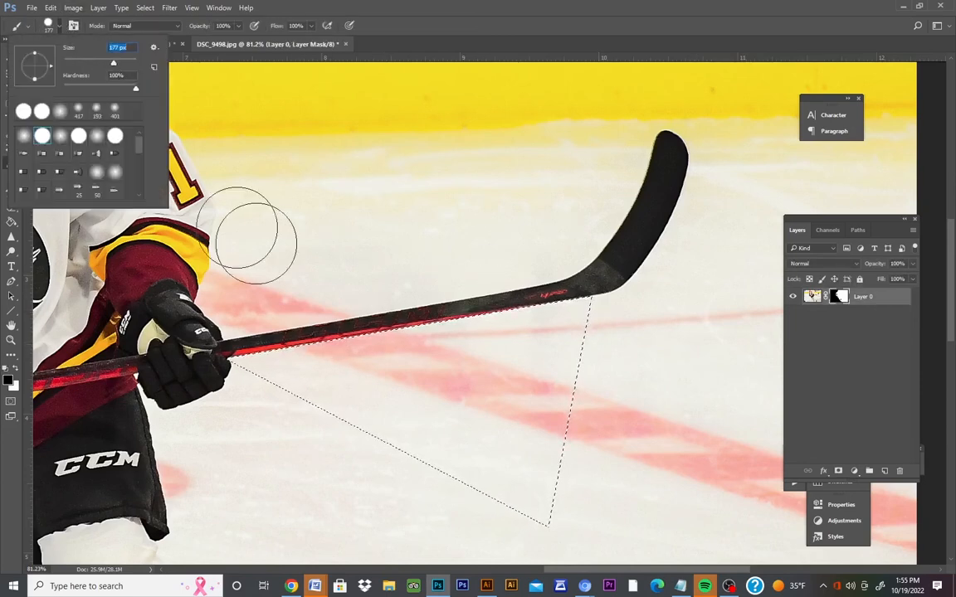
{"action": "left_click", "coordinate": [261, 342]}
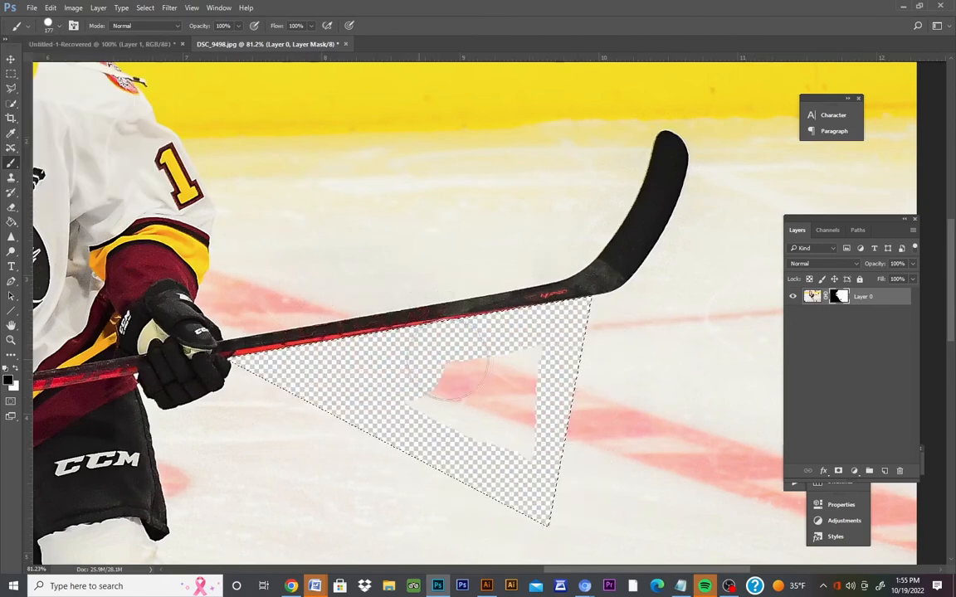
{"action": "left_click", "coordinate": [10, 73]}
{"action": "left_click", "coordinate": [121, 168]}
Select a triangle of ice above the stick with the Polygonal Lasso, following the shaft's upper edge from the glove to the blade.
{"action": "left_click", "coordinate": [11, 88]}
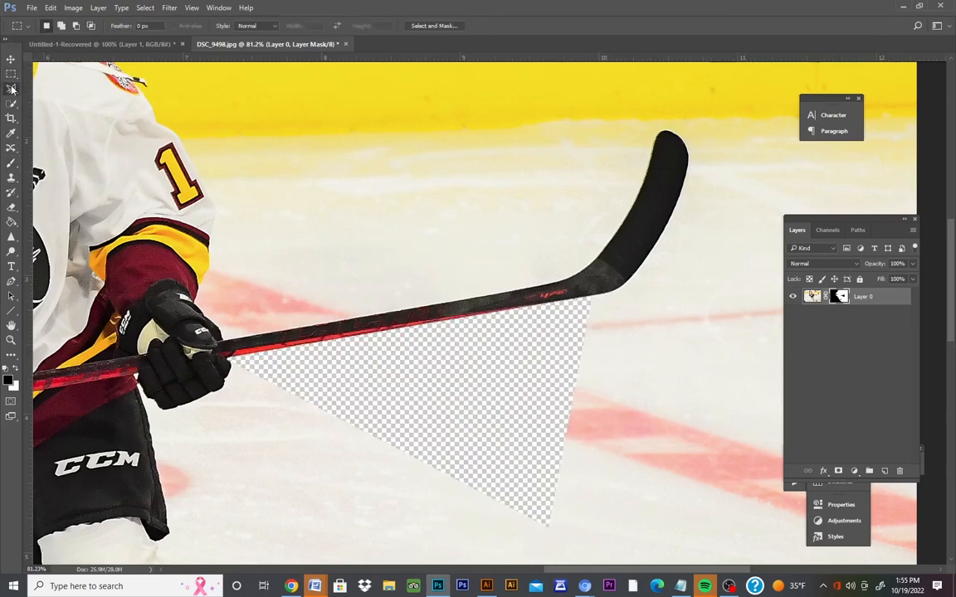
{"action": "left_click", "coordinate": [227, 347]}
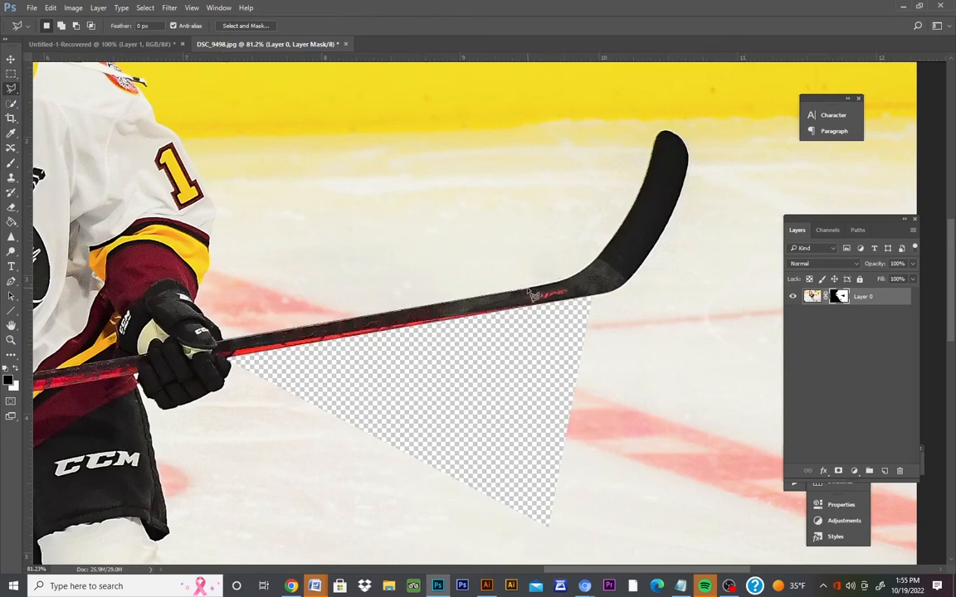
{"action": "left_click", "coordinate": [573, 275]}
{"action": "left_click", "coordinate": [325, 199]}
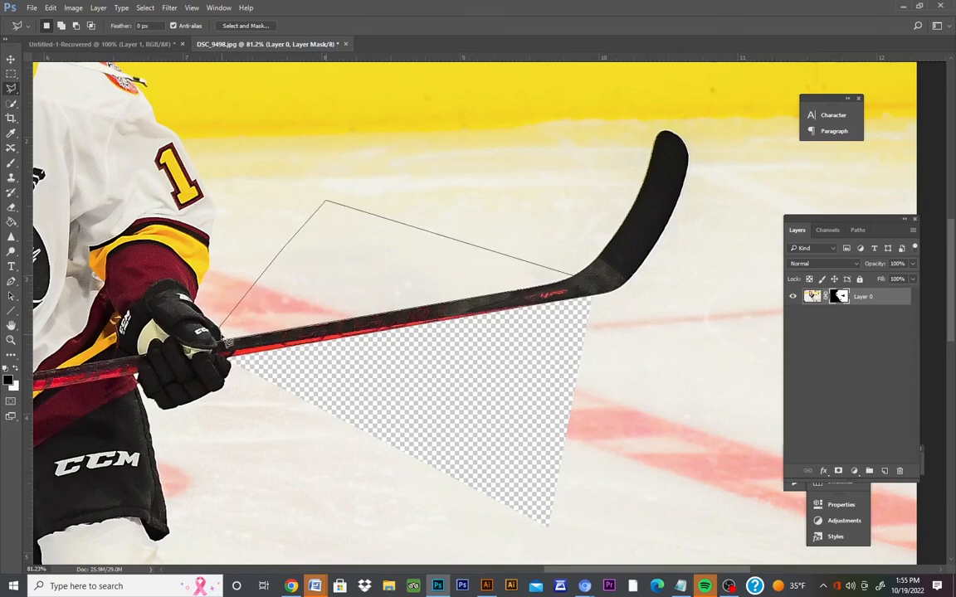
{"action": "left_click", "coordinate": [227, 347]}
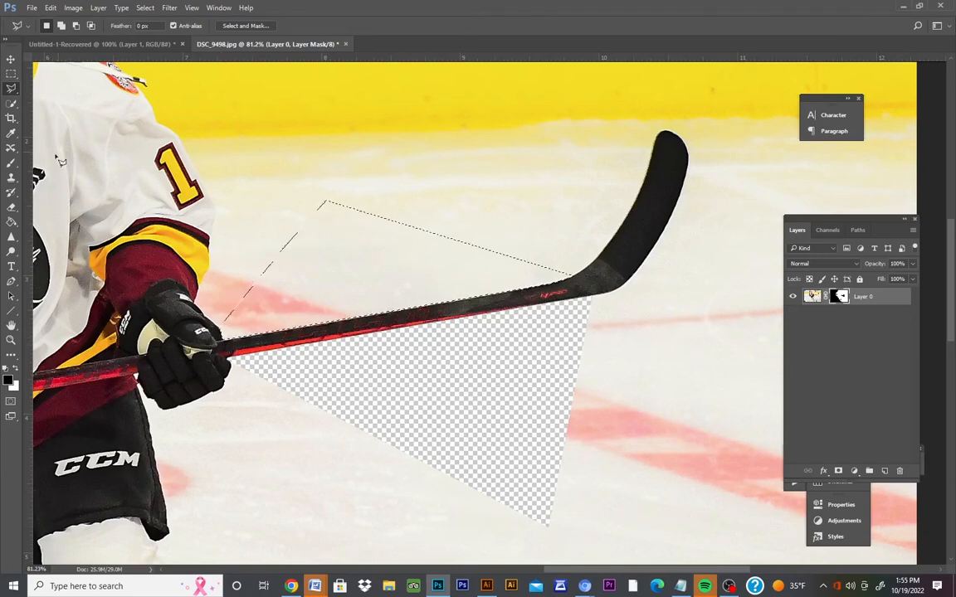
Paint out the selected ice above the shaft on the mask and clear the selection.
{"action": "key", "text": "b"}
{"action": "mouse_move", "coordinate": [363, 235]}
{"action": "left_mouse_down"}
{"action": "mouse_move", "coordinate": [295, 218]}
{"action": "mouse_move", "coordinate": [515, 258]}
{"action": "mouse_move", "coordinate": [444, 267]}
{"action": "mouse_move", "coordinate": [542, 285]}
{"action": "mouse_move", "coordinate": [619, 270]}
{"action": "mouse_move", "coordinate": [374, 301]}
{"action": "mouse_move", "coordinate": [292, 324]}
{"action": "mouse_move", "coordinate": [254, 277]}
{"action": "mouse_move", "coordinate": [345, 250]}
{"action": "mouse_move", "coordinate": [245, 279]}
{"action": "mouse_move", "coordinate": [283, 272]}
{"action": "mouse_move", "coordinate": [277, 245]}
{"action": "left_mouse_up"}
{"action": "left_click", "coordinate": [11, 73]}
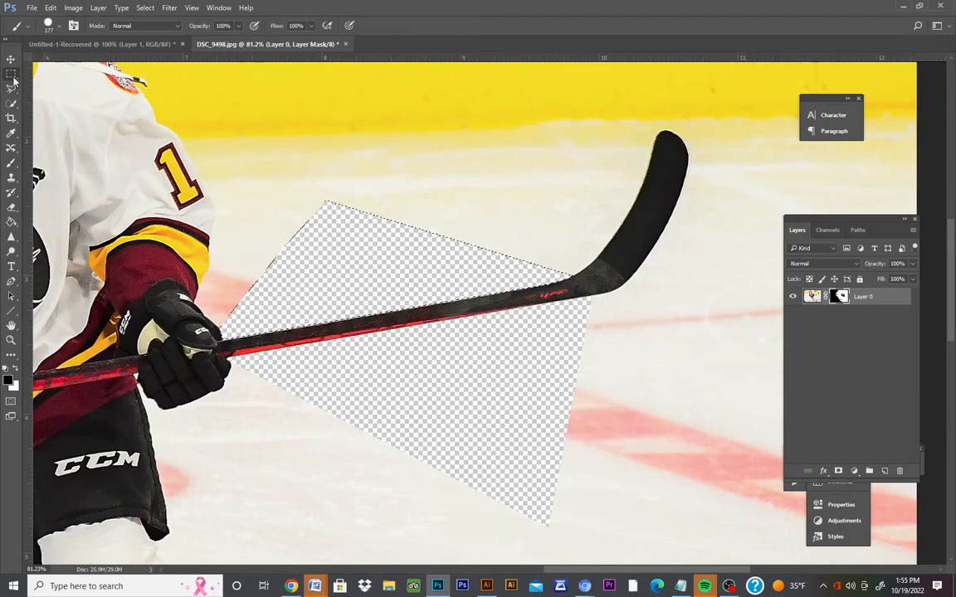
{"action": "left_click", "coordinate": [230, 185]}
Set the brush size to 401 px and paint out the large ice area below the stick and beside the player's legs on the mask.
{"action": "left_click", "coordinate": [11, 340]}
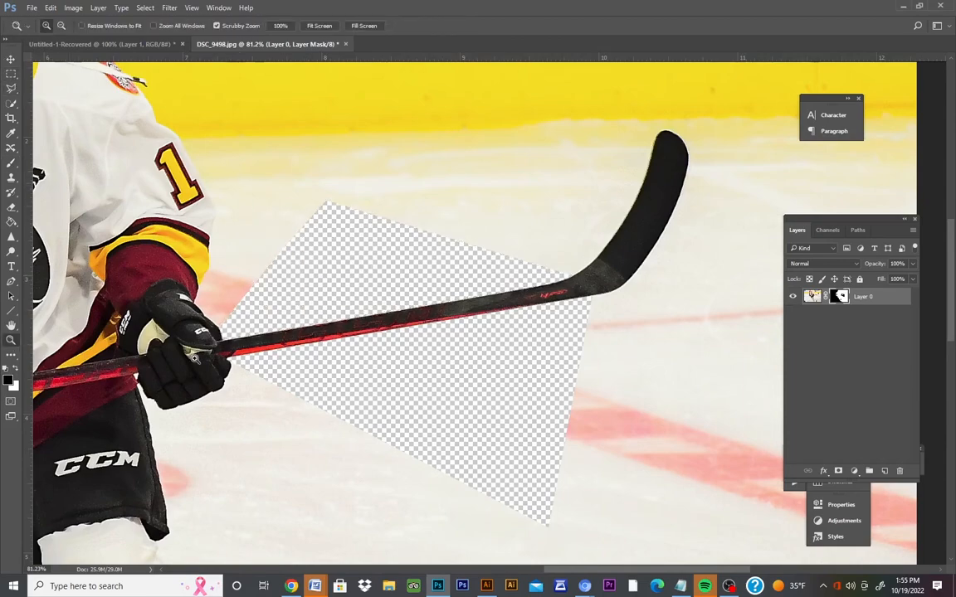
{"action": "left_click_drag", "start_coordinate": [705, 402], "coordinate": [611, 403]}
{"action": "left_click_drag", "start_coordinate": [649, 376], "coordinate": [663, 399]}
{"action": "left_click_drag", "start_coordinate": [652, 547], "coordinate": [744, 521]}
{"action": "left_click", "coordinate": [14, 164]}
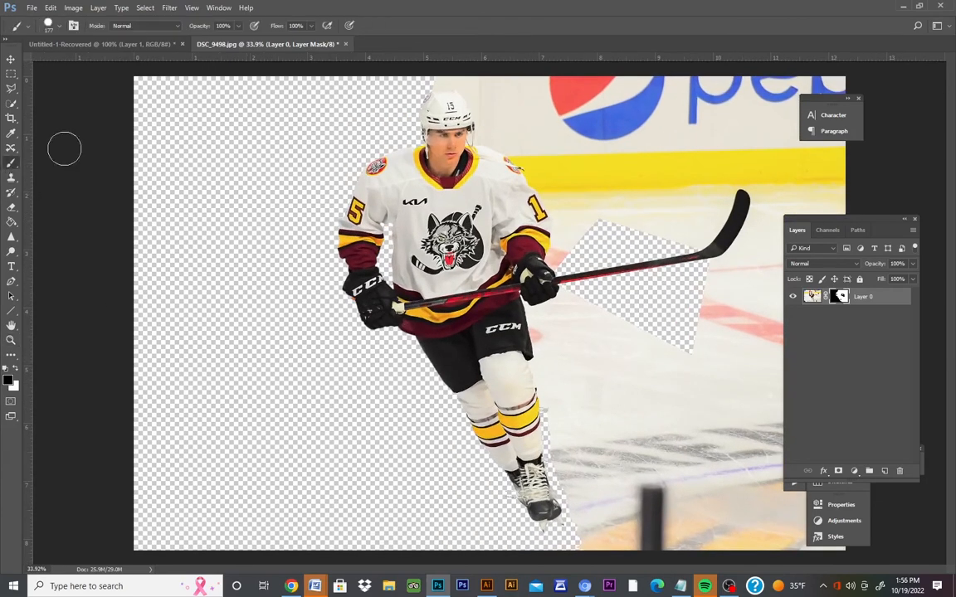
{"action": "left_click", "coordinate": [54, 25]}
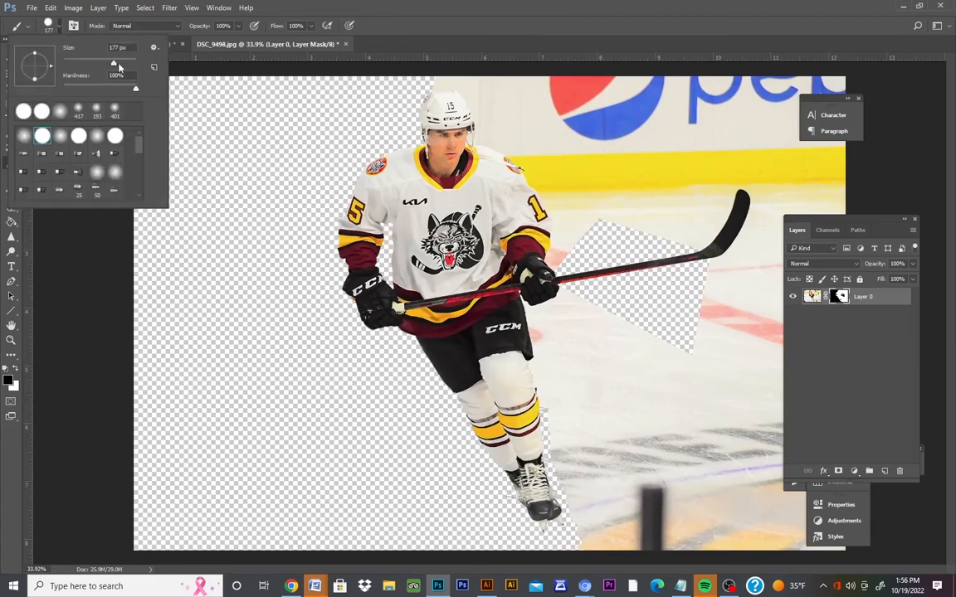
{"action": "left_click_drag", "start_coordinate": [117, 63], "coordinate": [126, 64]}
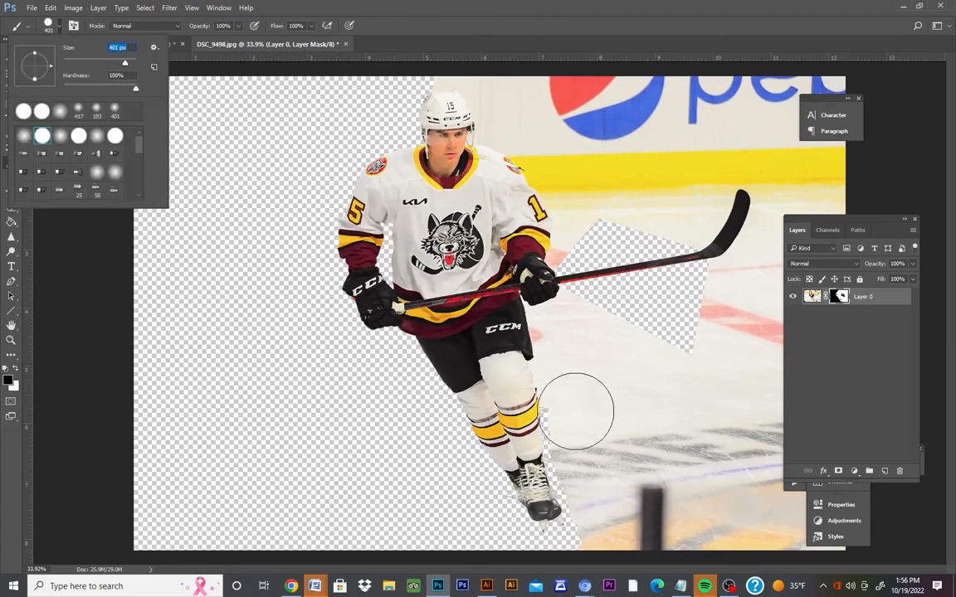
{"action": "mouse_move", "coordinate": [580, 406]}
{"action": "left_mouse_down"}
{"action": "mouse_move", "coordinate": [606, 540]}
{"action": "mouse_move", "coordinate": [647, 514]}
{"action": "mouse_move", "coordinate": [649, 482]}
{"action": "mouse_move", "coordinate": [614, 380]}
{"action": "mouse_move", "coordinate": [656, 347]}
{"action": "mouse_move", "coordinate": [694, 366]}
{"action": "mouse_move", "coordinate": [709, 499]}
{"action": "mouse_move", "coordinate": [662, 572]}
{"action": "mouse_move", "coordinate": [682, 568]}
{"action": "mouse_move", "coordinate": [702, 526]}
{"action": "mouse_move", "coordinate": [830, 533]}
{"action": "mouse_move", "coordinate": [828, 366]}
{"action": "mouse_move", "coordinate": [802, 338]}
{"action": "mouse_move", "coordinate": [750, 362]}
{"action": "mouse_move", "coordinate": [739, 347]}
{"action": "mouse_move", "coordinate": [703, 338]}
{"action": "mouse_move", "coordinate": [733, 438]}
{"action": "mouse_move", "coordinate": [755, 473]}
{"action": "left_mouse_up"}
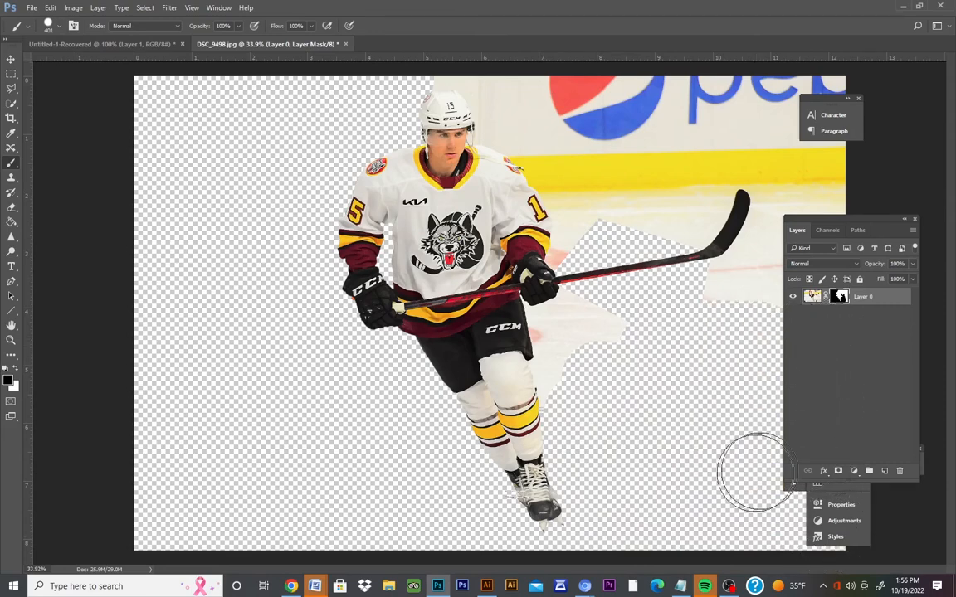
Move the Layers panel clear of the photo and paint out the remaining outer ice, boards and Pepsi logo around the stick on the mask.
{"action": "left_click_drag", "start_coordinate": [848, 220], "coordinate": [924, 198]}
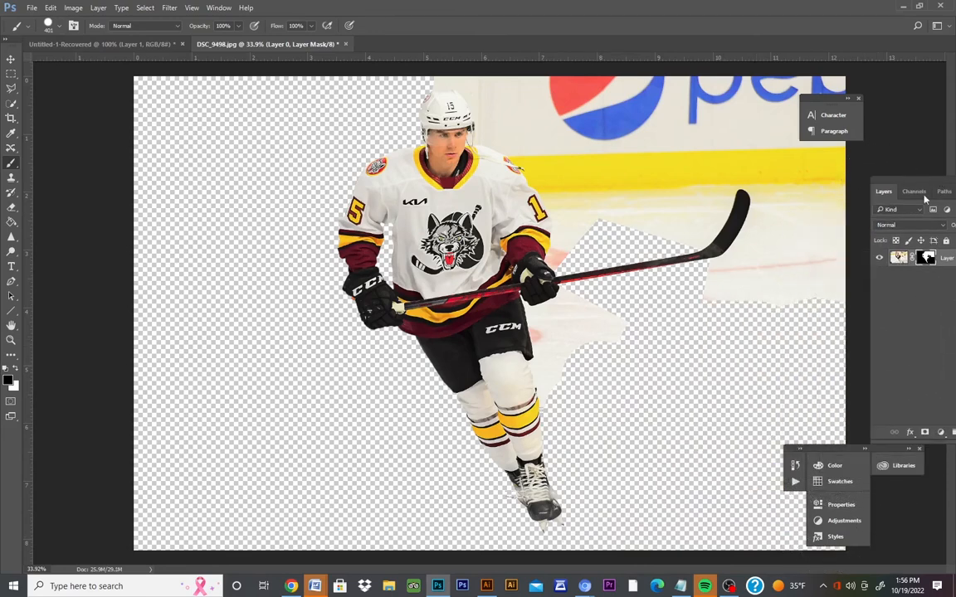
{"action": "mouse_move", "coordinate": [785, 512]}
{"action": "left_mouse_down"}
{"action": "mouse_move", "coordinate": [773, 320]}
{"action": "mouse_move", "coordinate": [619, 335]}
{"action": "mouse_move", "coordinate": [687, 326]}
{"action": "mouse_move", "coordinate": [817, 273]}
{"action": "mouse_move", "coordinate": [841, 191]}
{"action": "mouse_move", "coordinate": [771, 176]}
{"action": "left_mouse_up"}
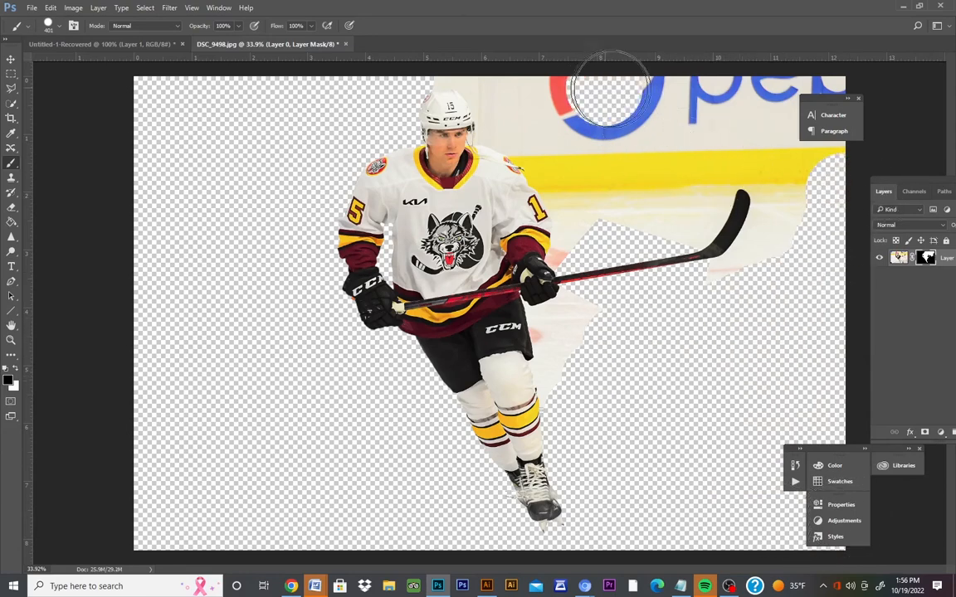
{"action": "mouse_move", "coordinate": [609, 91]}
{"action": "left_mouse_down"}
{"action": "mouse_move", "coordinate": [831, 84]}
{"action": "mouse_move", "coordinate": [845, 161]}
{"action": "mouse_move", "coordinate": [808, 136]}
{"action": "mouse_move", "coordinate": [730, 113]}
{"action": "mouse_move", "coordinate": [561, 123]}
{"action": "mouse_move", "coordinate": [501, 67]}
{"action": "mouse_move", "coordinate": [607, 157]}
{"action": "mouse_move", "coordinate": [667, 154]}
{"action": "mouse_move", "coordinate": [707, 129]}
{"action": "mouse_move", "coordinate": [750, 129]}
{"action": "mouse_move", "coordinate": [777, 147]}
{"action": "mouse_move", "coordinate": [806, 228]}
{"action": "mouse_move", "coordinate": [729, 316]}
{"action": "left_mouse_up"}
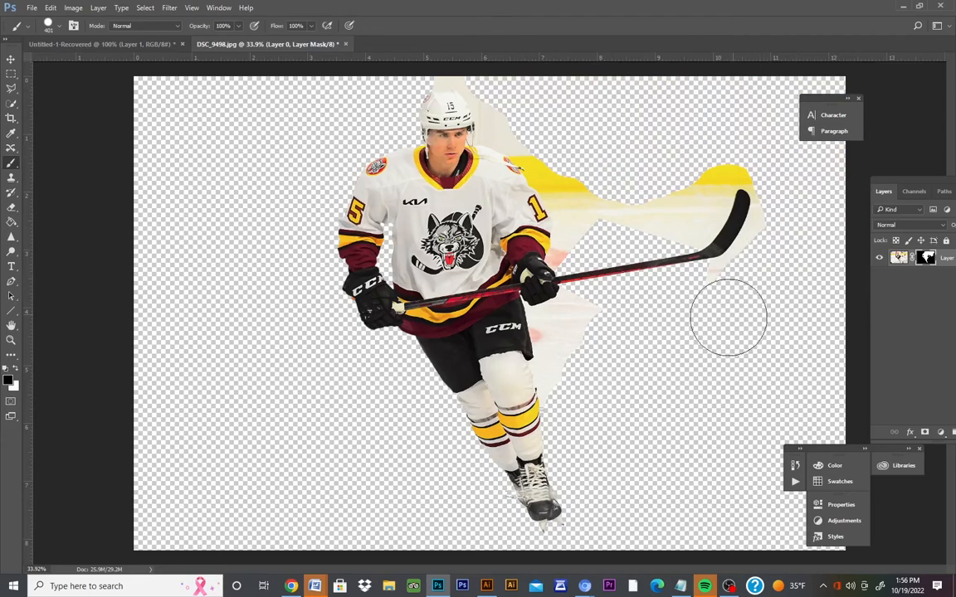
{"action": "left_click", "coordinate": [12, 340]}
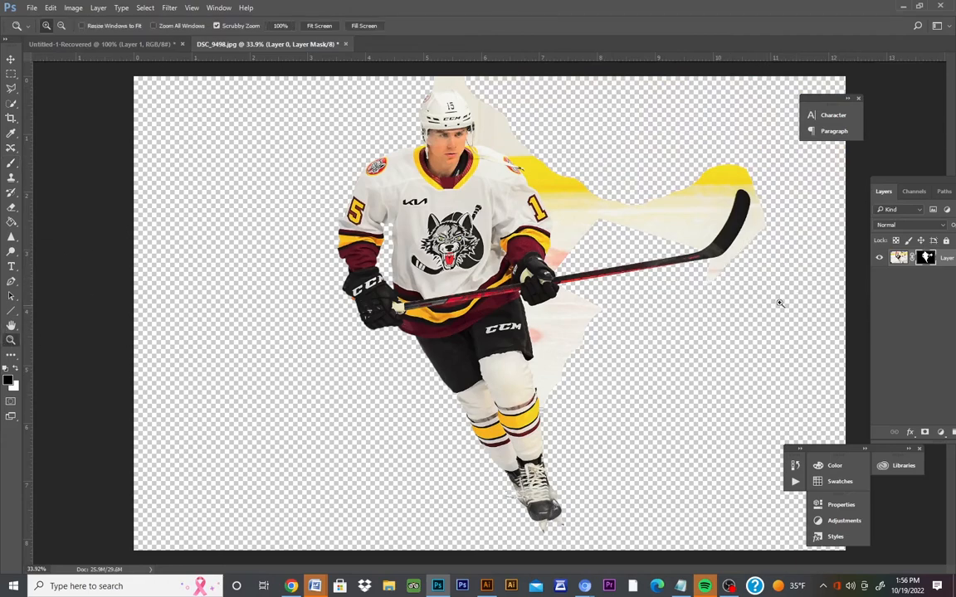
{"action": "left_click_drag", "start_coordinate": [803, 283], "coordinate": [836, 277]}
{"action": "left_click_drag", "start_coordinate": [528, 236], "coordinate": [308, 205]}
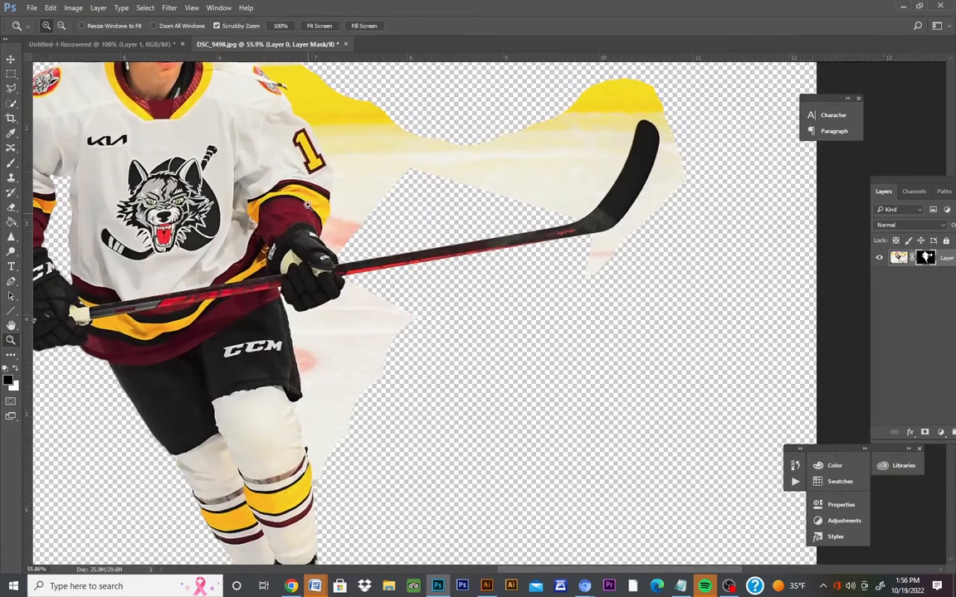
{"action": "left_click", "coordinate": [12, 103]}
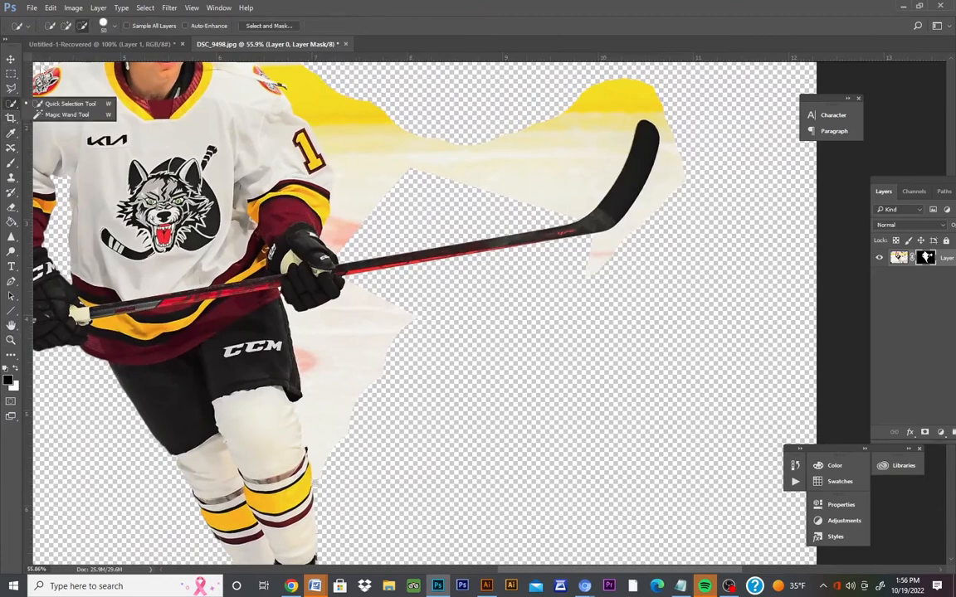
{"action": "left_click", "coordinate": [67, 30]}
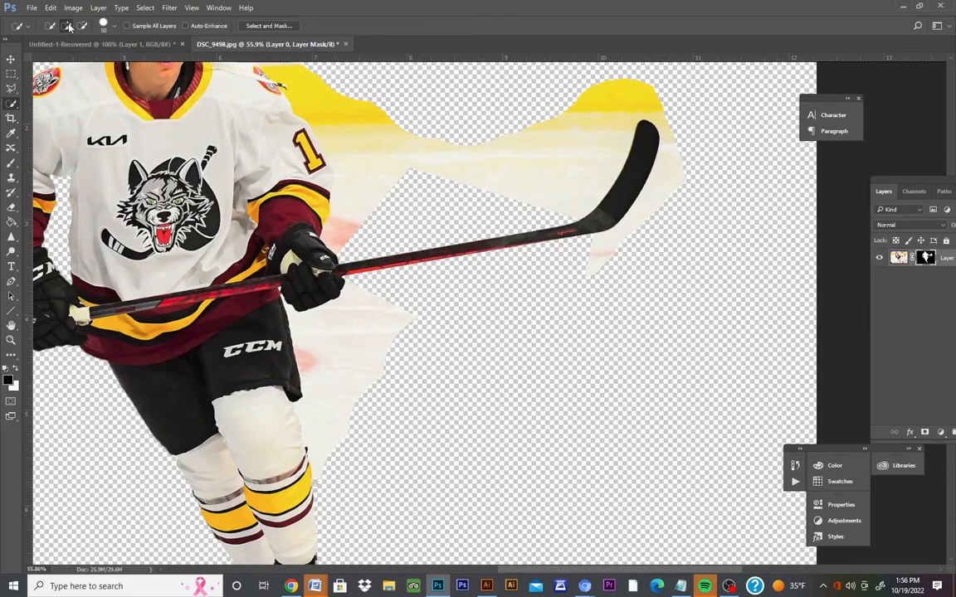
{"action": "scroll", "coordinate": [298, 162], "scroll_direction": "up", "scroll_amount": 5}
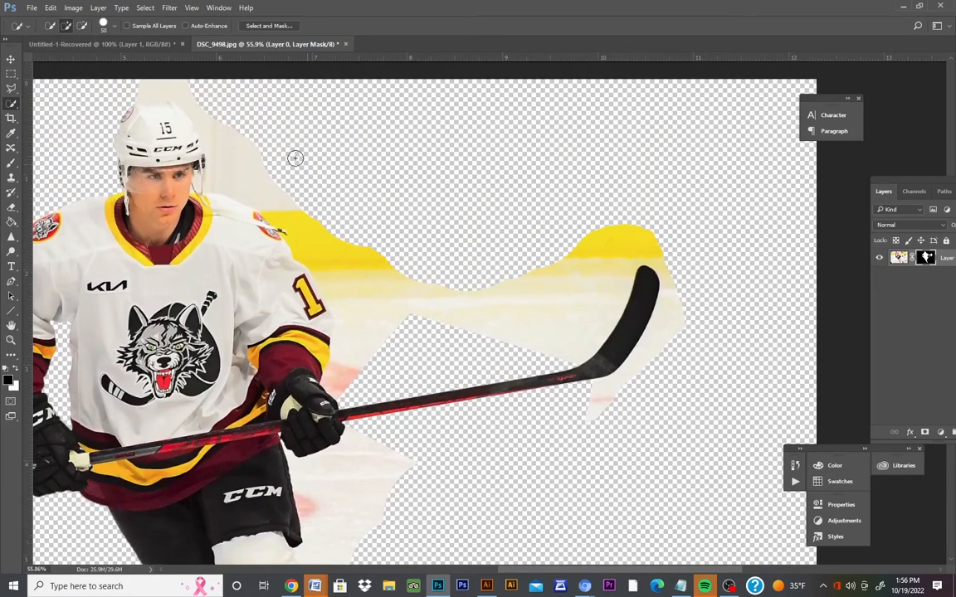
{"action": "left_click_drag", "start_coordinate": [247, 164], "coordinate": [306, 199]}
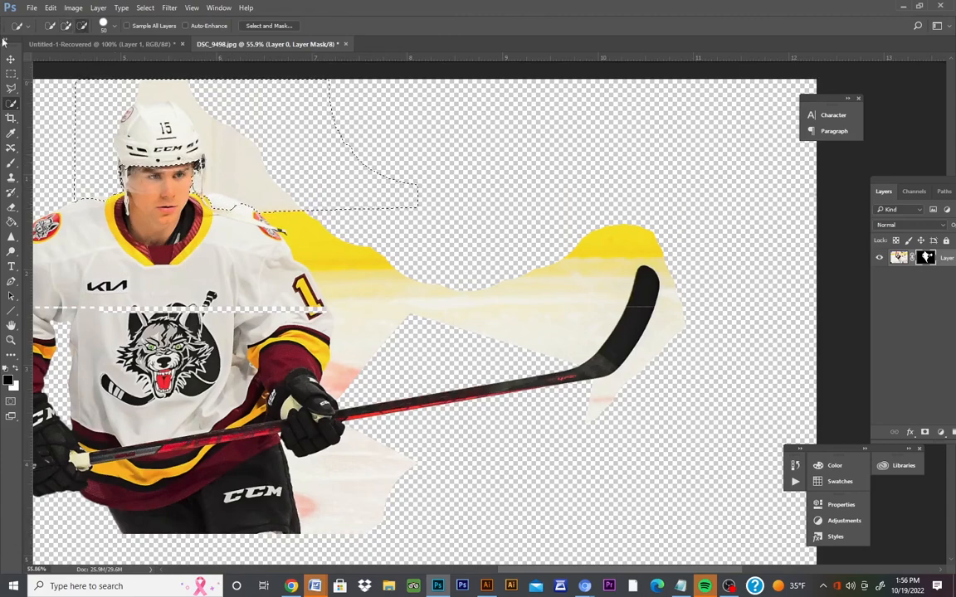
{"action": "left_click", "coordinate": [11, 73]}
{"action": "left_click", "coordinate": [37, 98]}
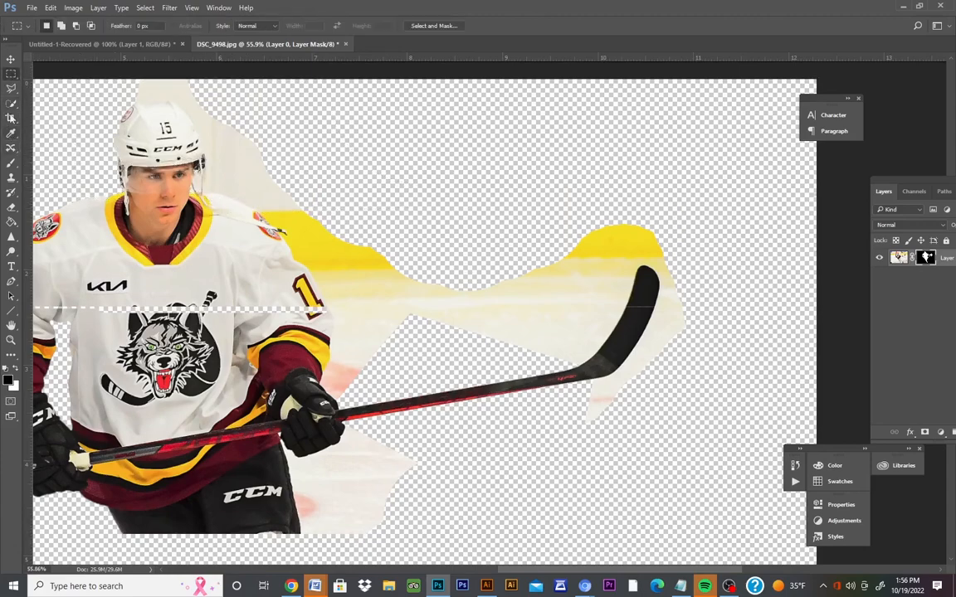
Quick-select the ice above the stick, the yellow board strip and the boards behind the player's shoulder and helmet.
{"action": "left_click", "coordinate": [10, 104]}
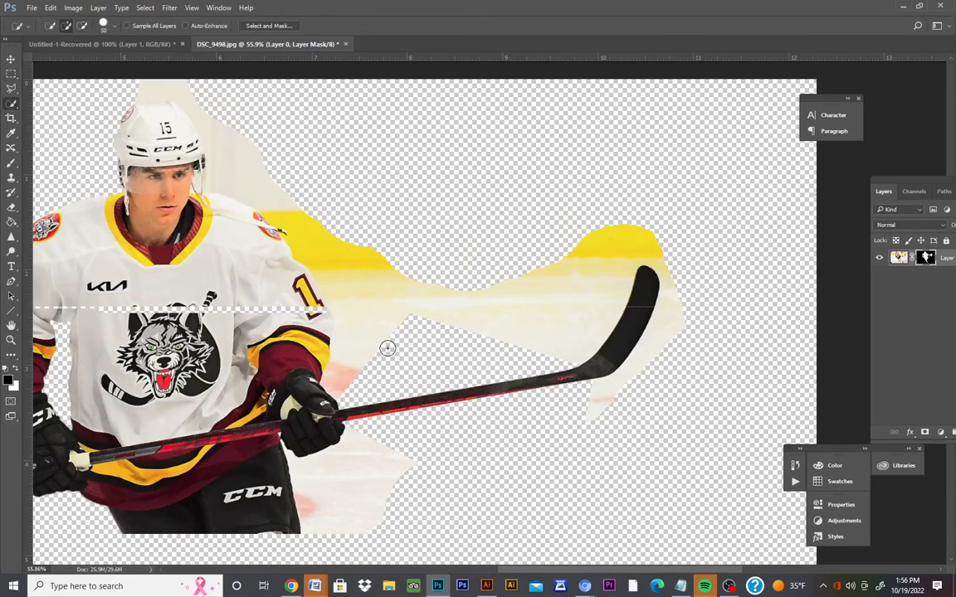
{"action": "left_click", "coordinate": [459, 322]}
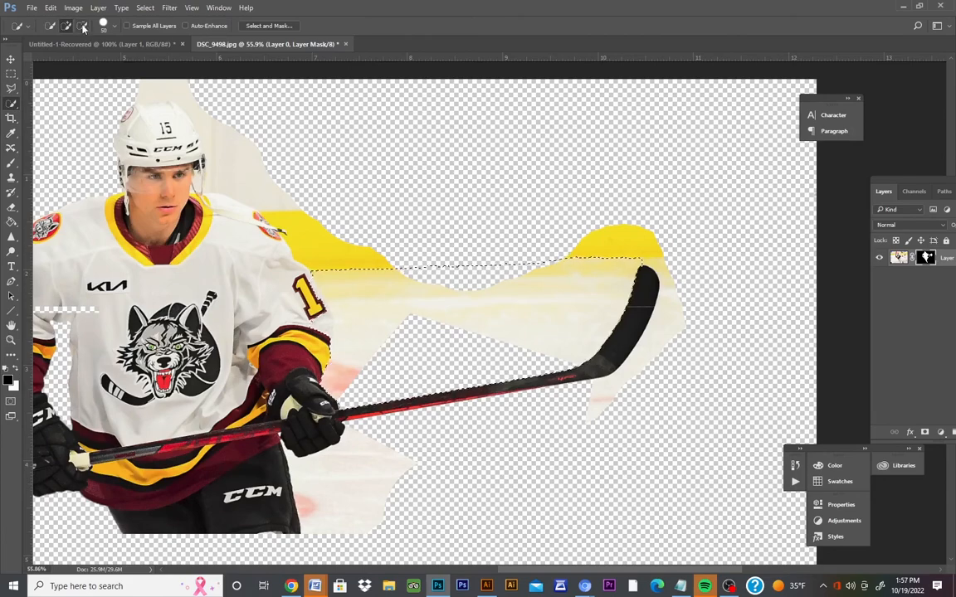
{"action": "left_click", "coordinate": [311, 247]}
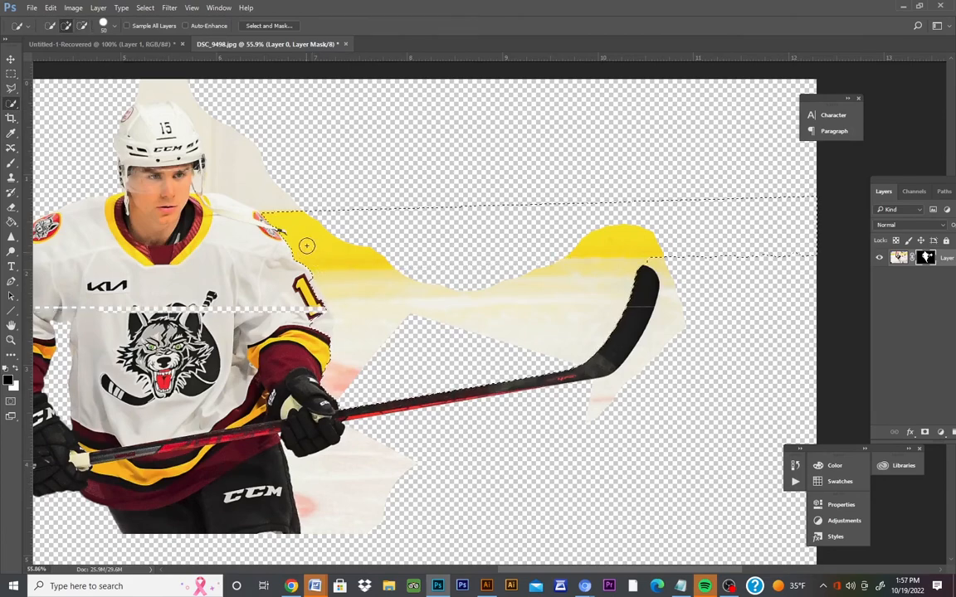
{"action": "left_click", "coordinate": [261, 200]}
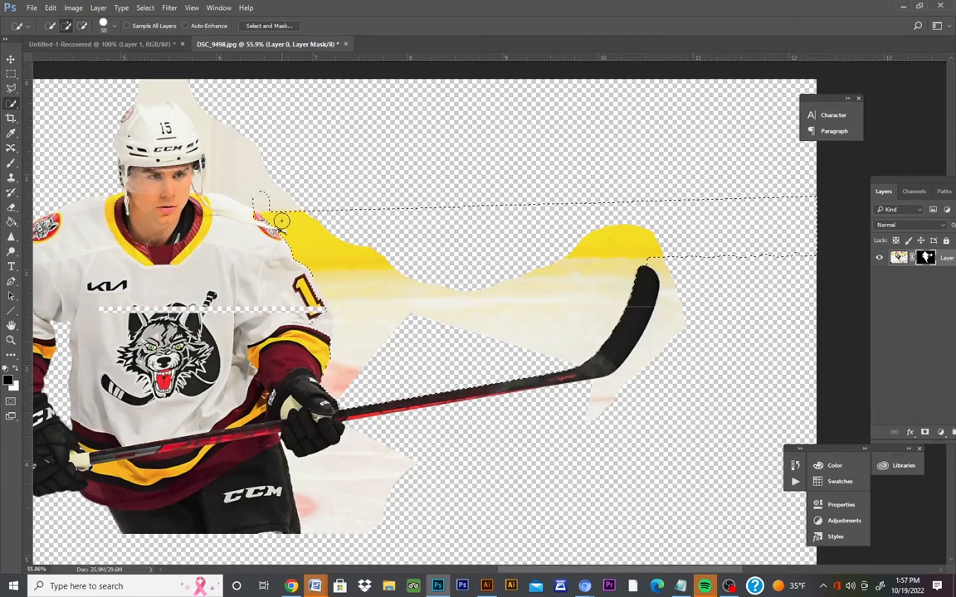
{"action": "left_click", "coordinate": [242, 186]}
Subtract the white jersey shoulder beside the collar from the selection with the Quick Selection tool.
{"action": "key", "text": "z"}
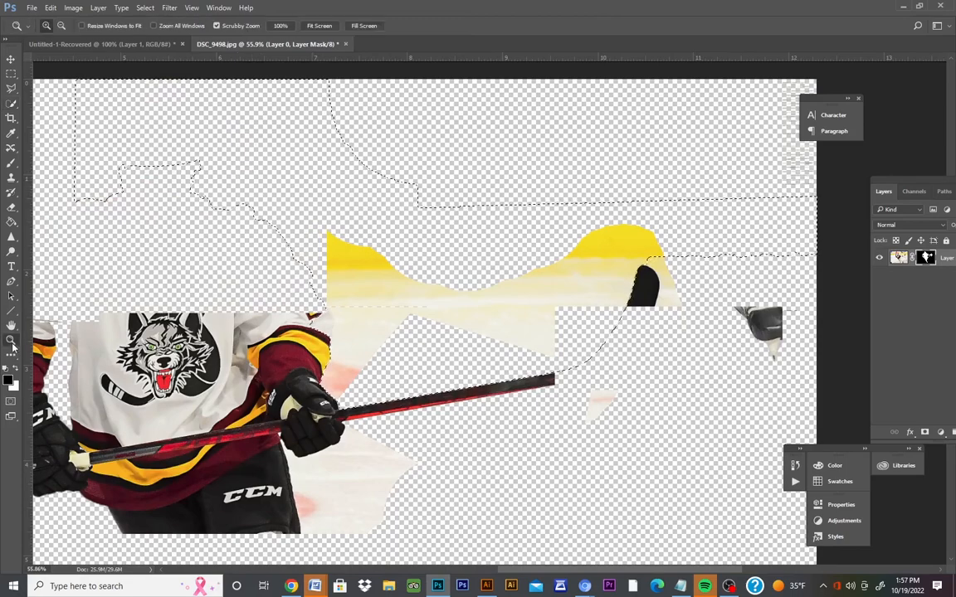
{"action": "left_click_drag", "start_coordinate": [348, 358], "coordinate": [166, 361]}
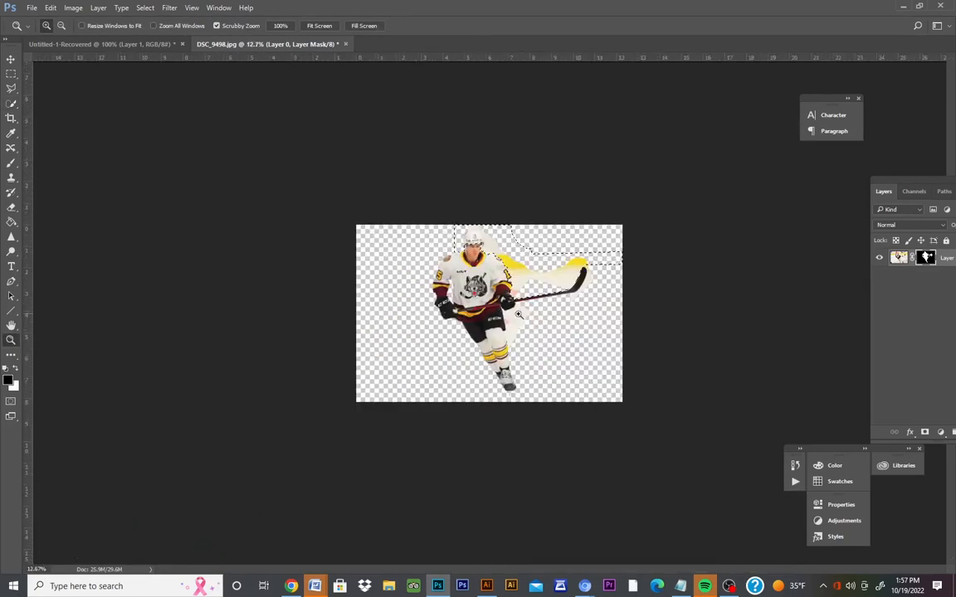
{"action": "left_click_drag", "start_coordinate": [517, 314], "coordinate": [695, 285]}
{"action": "left_click_drag", "start_coordinate": [356, 228], "coordinate": [292, 214]}
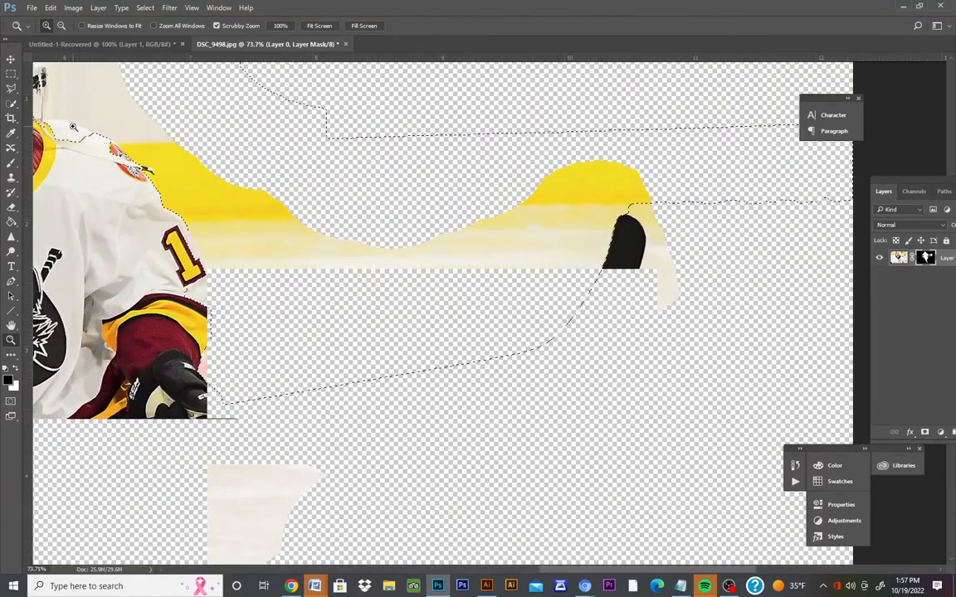
{"action": "key", "text": "w"}
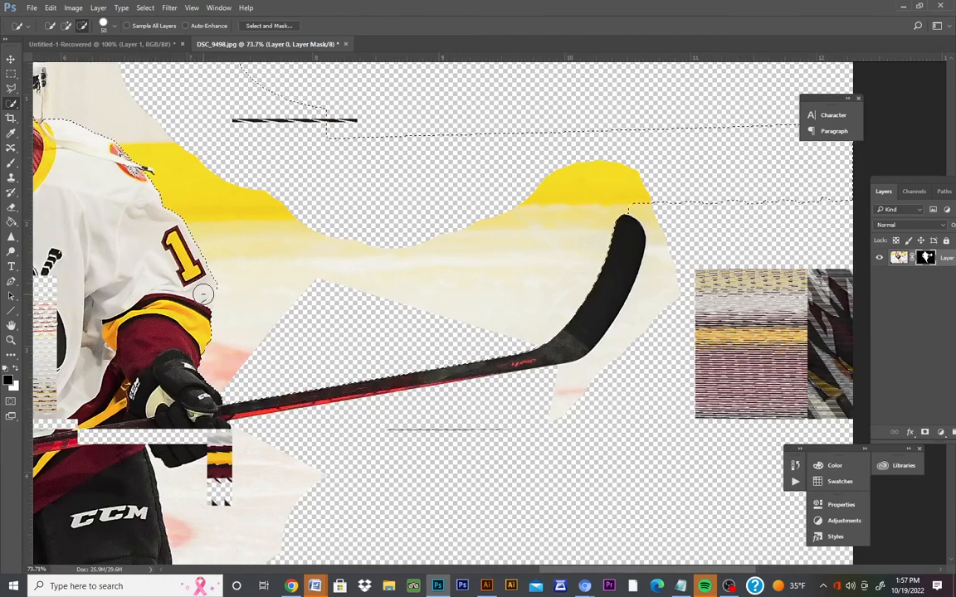
Set the Quick Selection brush size to 8 px and subtract the dark strap tip over the shoulder patch from the selection.
{"action": "left_click", "coordinate": [11, 340]}
{"action": "left_click_drag", "start_coordinate": [231, 339], "coordinate": [199, 339]}
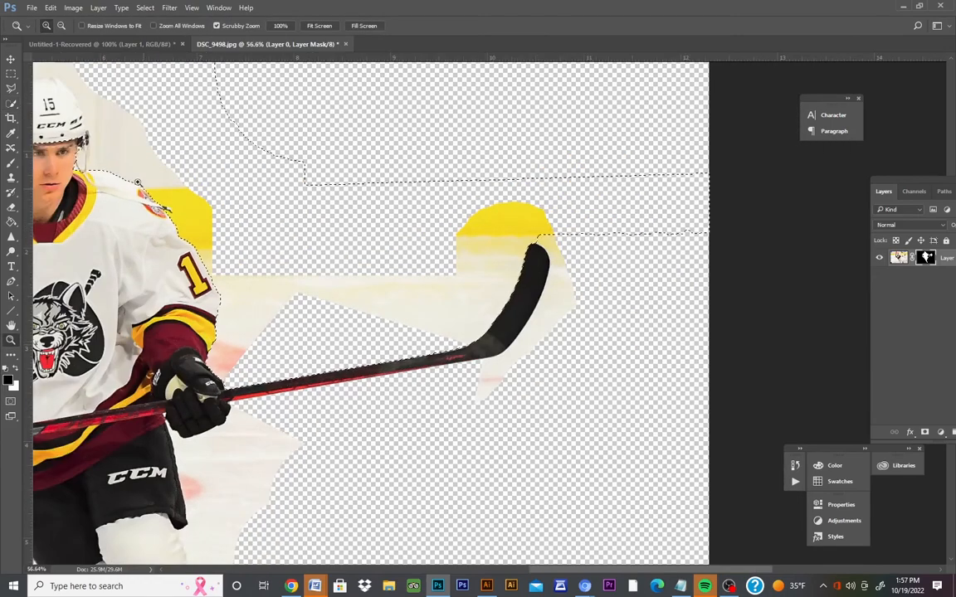
{"action": "left_click_drag", "start_coordinate": [137, 182], "coordinate": [199, 182]}
{"action": "left_click_drag", "start_coordinate": [249, 259], "coordinate": [306, 284]}
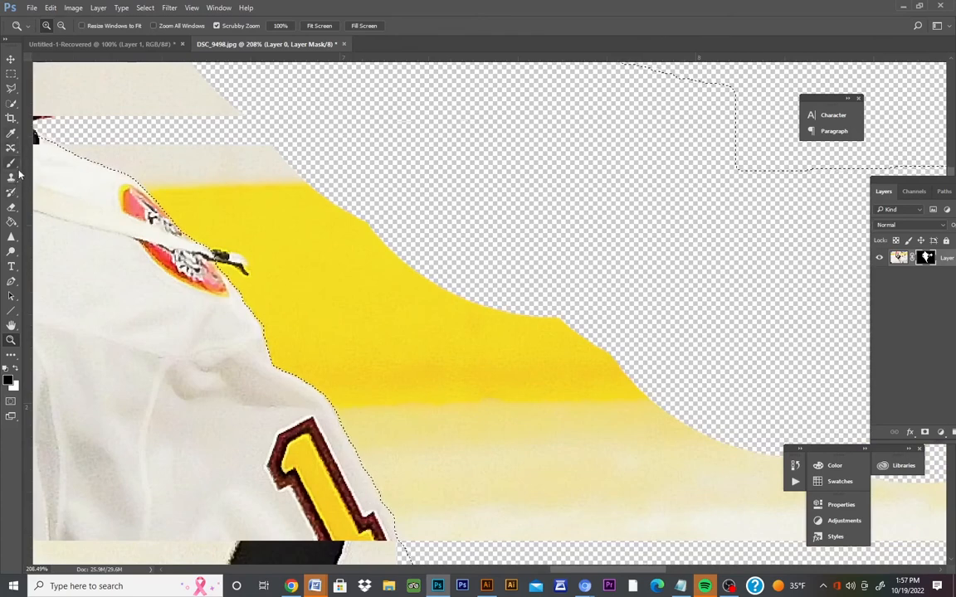
{"action": "left_click", "coordinate": [11, 103]}
{"action": "left_click", "coordinate": [116, 29]}
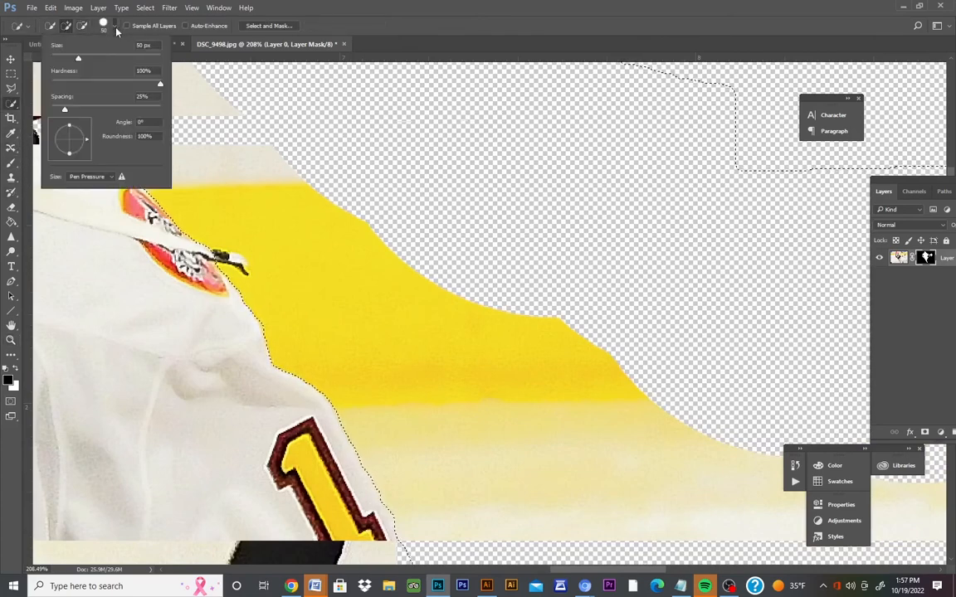
{"action": "left_click_drag", "start_coordinate": [66, 58], "coordinate": [55, 59]}
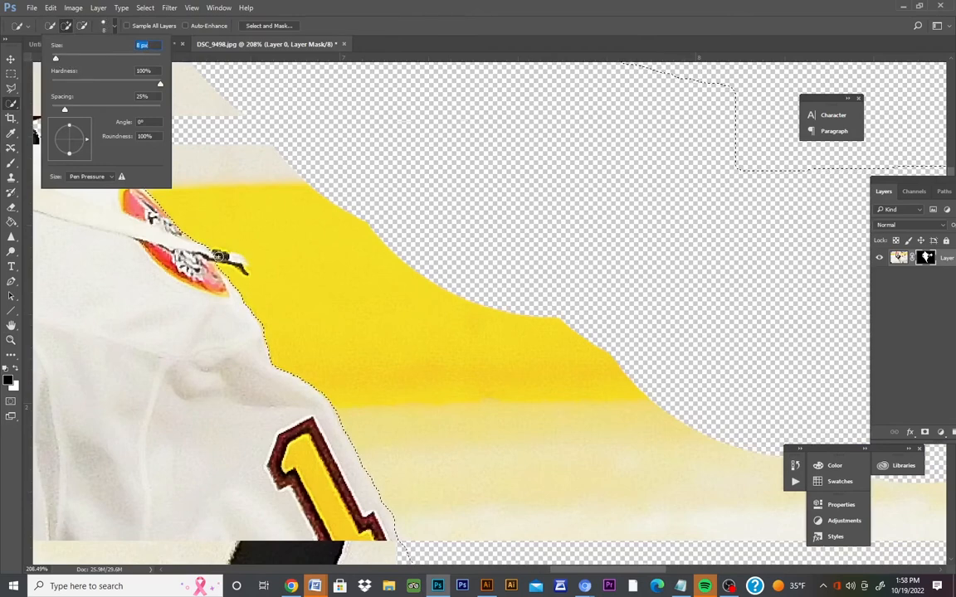
{"action": "left_click", "coordinate": [226, 256]}
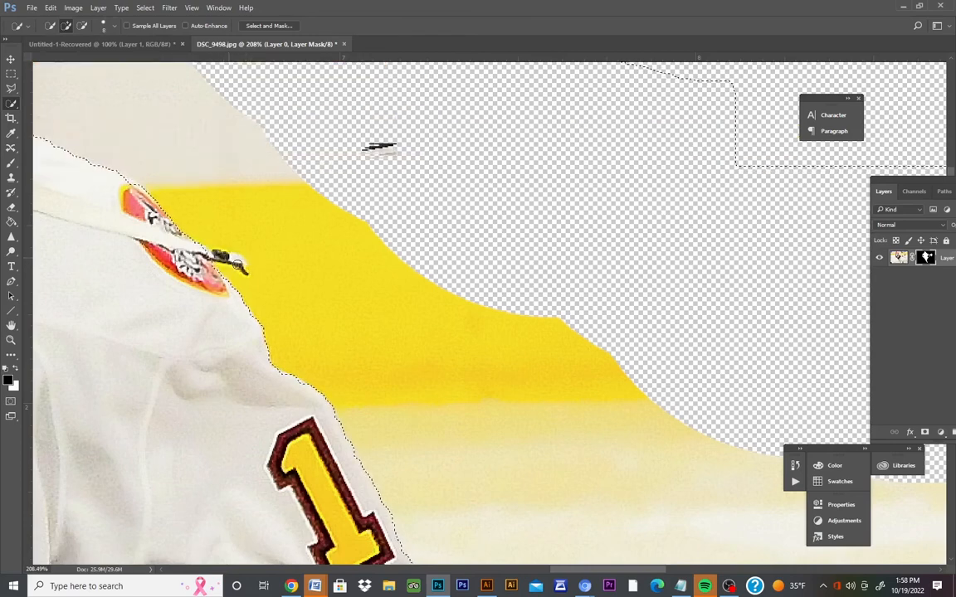
{"action": "key", "text": "alt"}
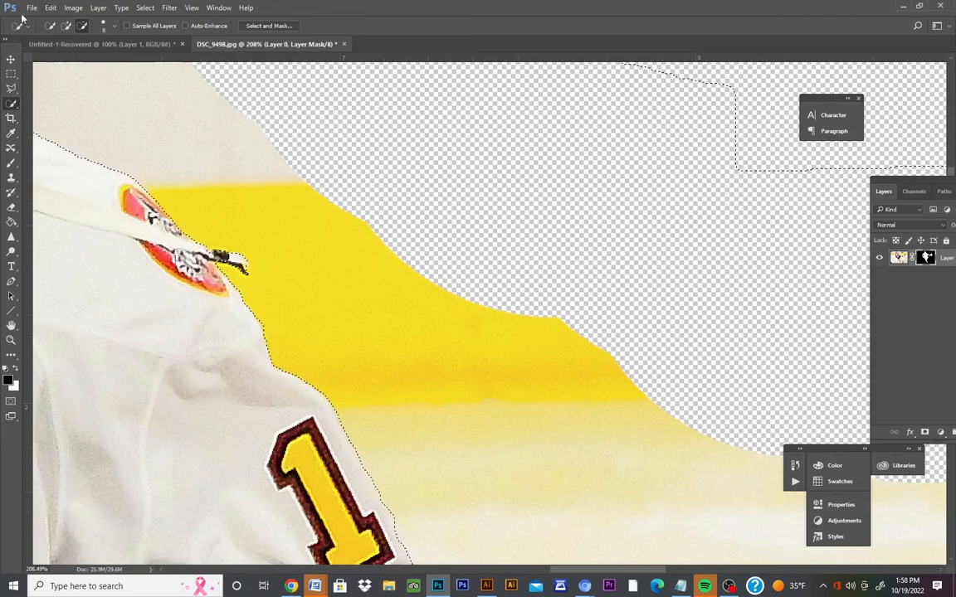
{"action": "left_click", "coordinate": [69, 27]}
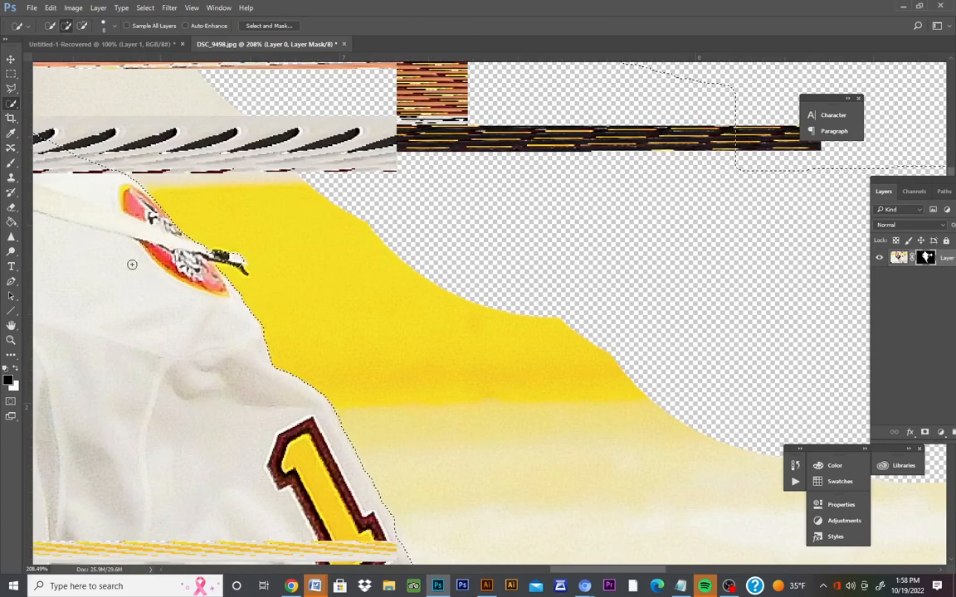
Set the Quick Selection brush size to 50 px and subtract the white helmet from the selection.
{"action": "left_click", "coordinate": [10, 340]}
{"action": "left_click_drag", "start_coordinate": [251, 339], "coordinate": [125, 344]}
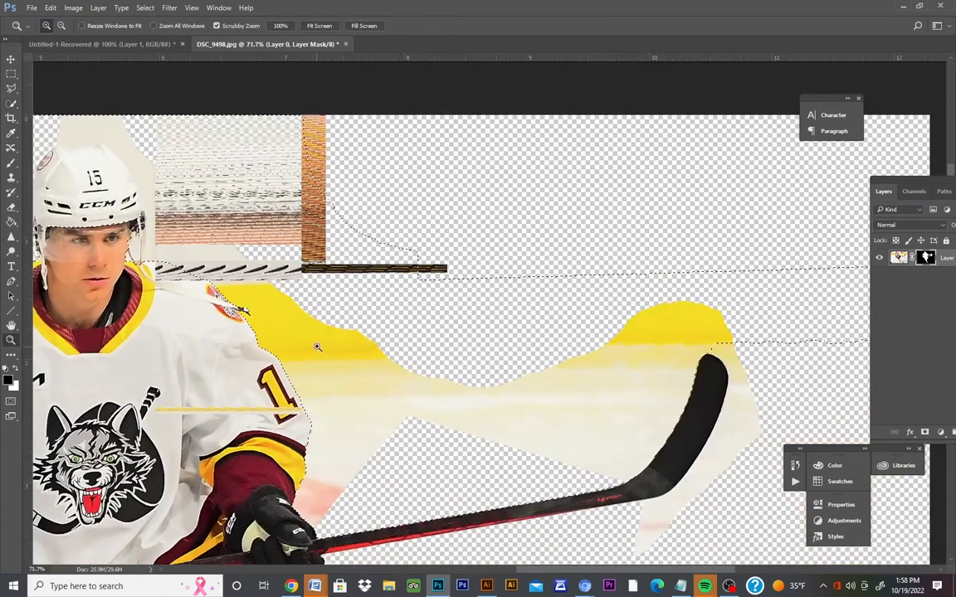
{"action": "left_click_drag", "start_coordinate": [317, 347], "coordinate": [269, 355]}
{"action": "left_click_drag", "start_coordinate": [638, 190], "coordinate": [623, 227]}
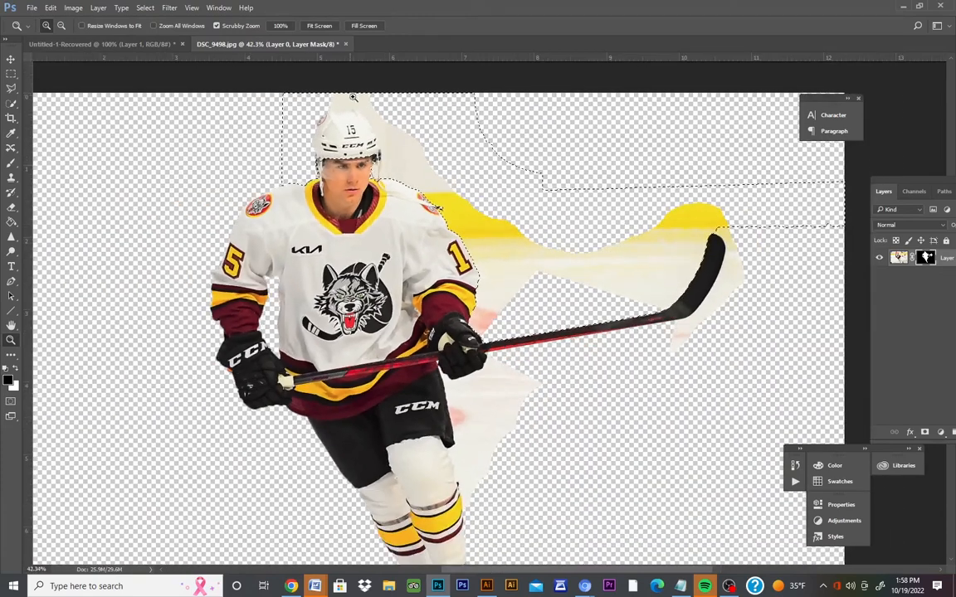
{"action": "left_click_drag", "start_coordinate": [352, 97], "coordinate": [387, 108]}
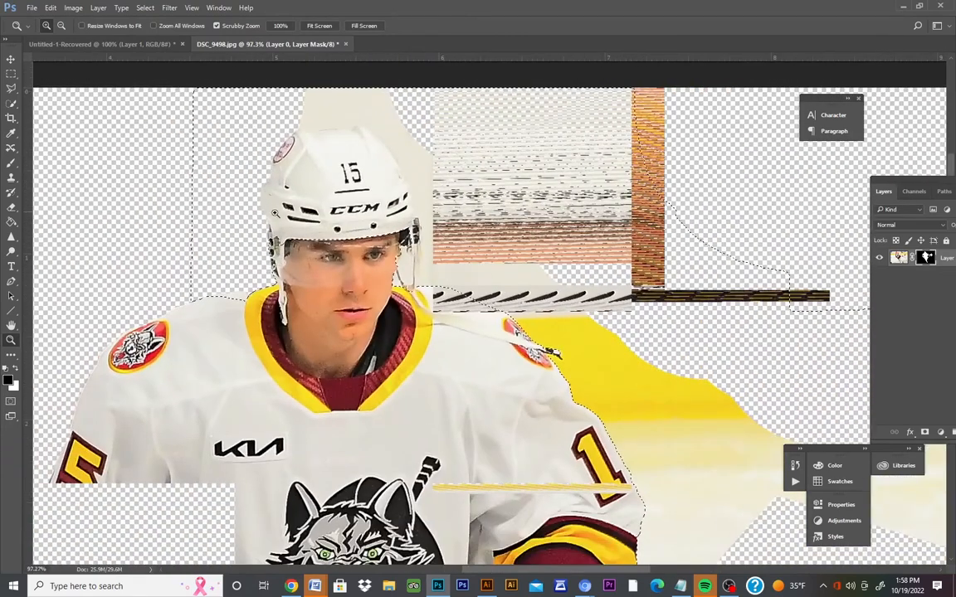
{"action": "left_click", "coordinate": [12, 163]}
{"action": "left_click", "coordinate": [13, 104]}
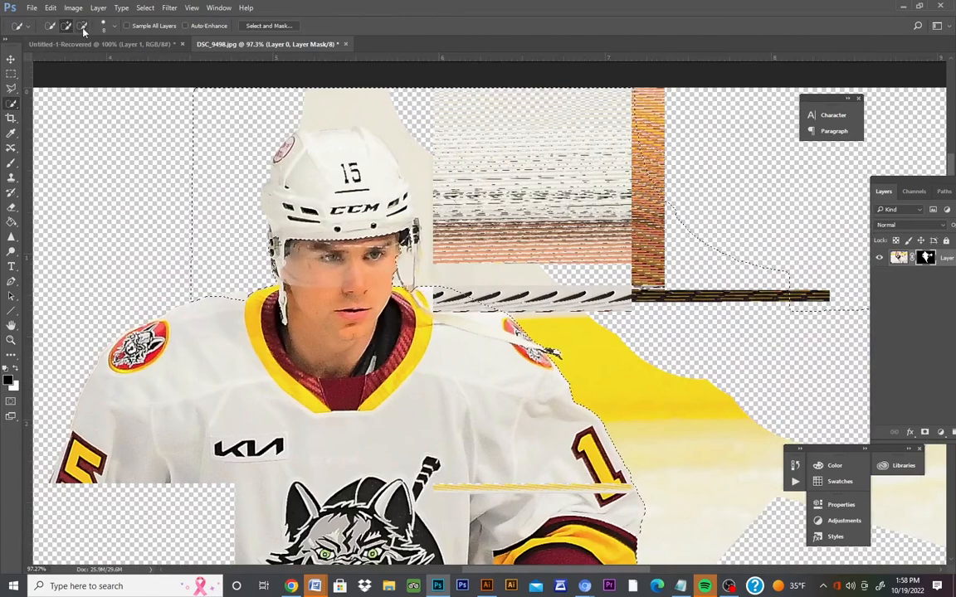
{"action": "left_click", "coordinate": [83, 27]}
{"action": "left_click", "coordinate": [102, 26]}
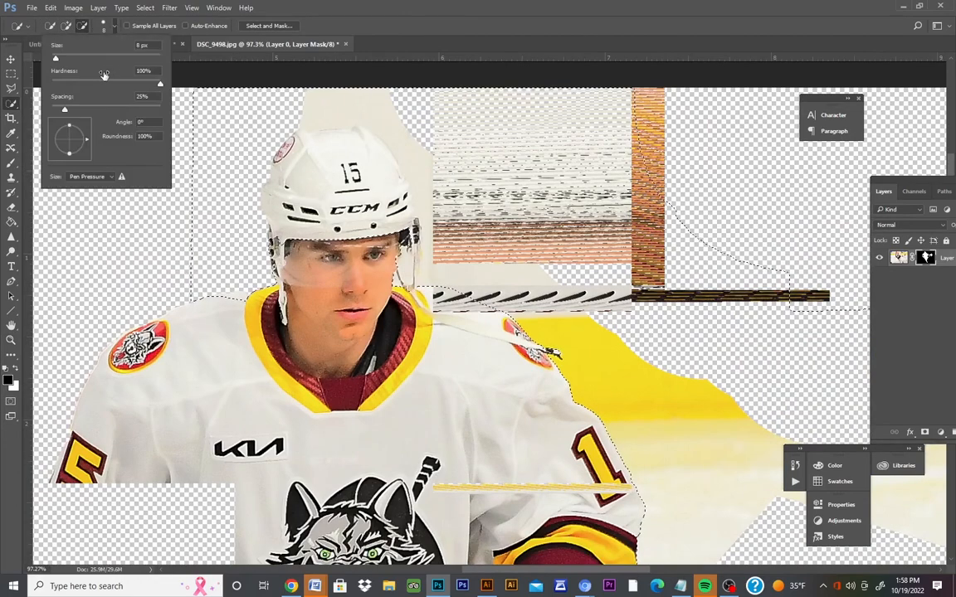
{"action": "left_click_drag", "start_coordinate": [79, 58], "coordinate": [81, 60]}
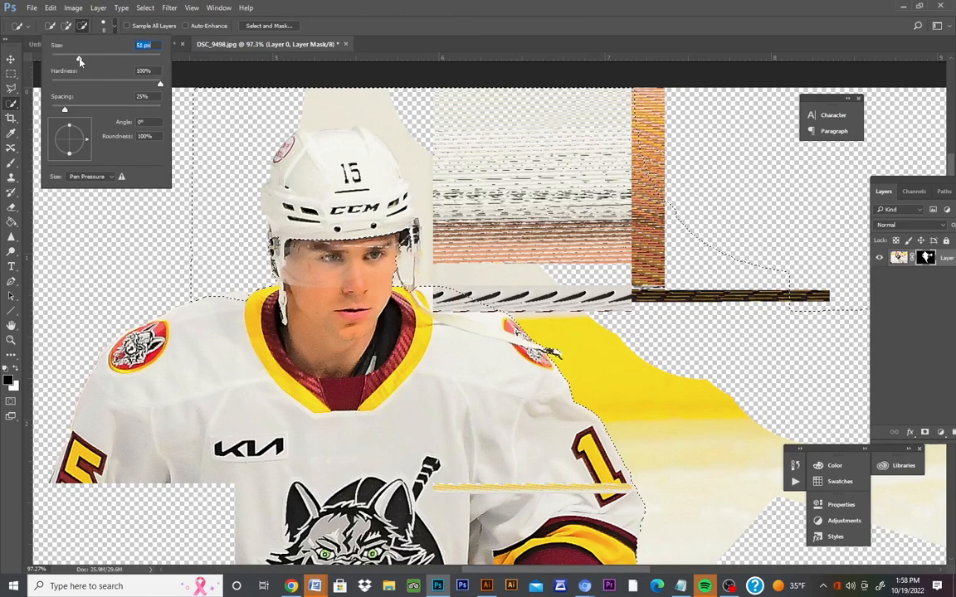
{"action": "left_click_drag", "start_coordinate": [81, 61], "coordinate": [79, 62]}
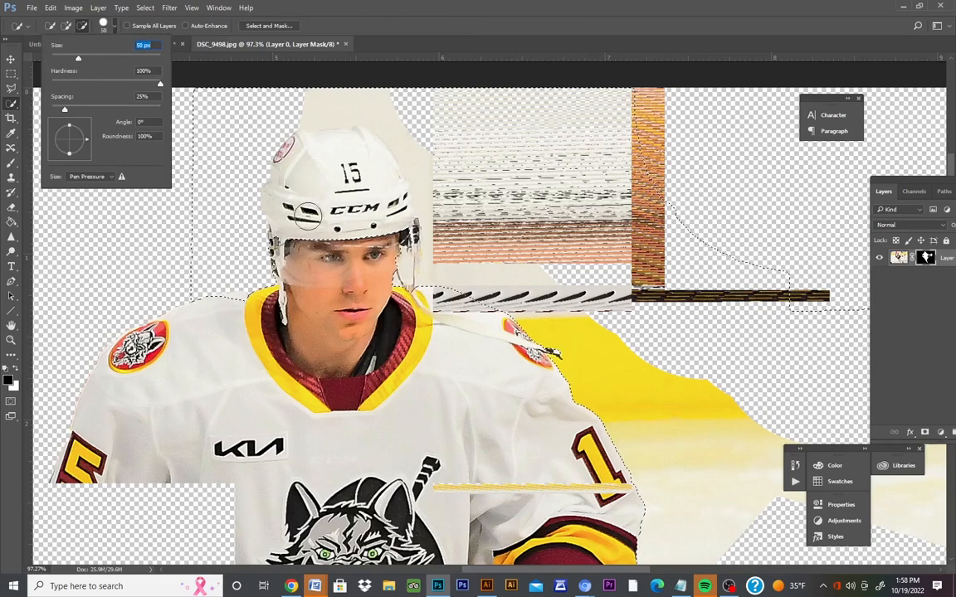
{"action": "left_click", "coordinate": [286, 222]}
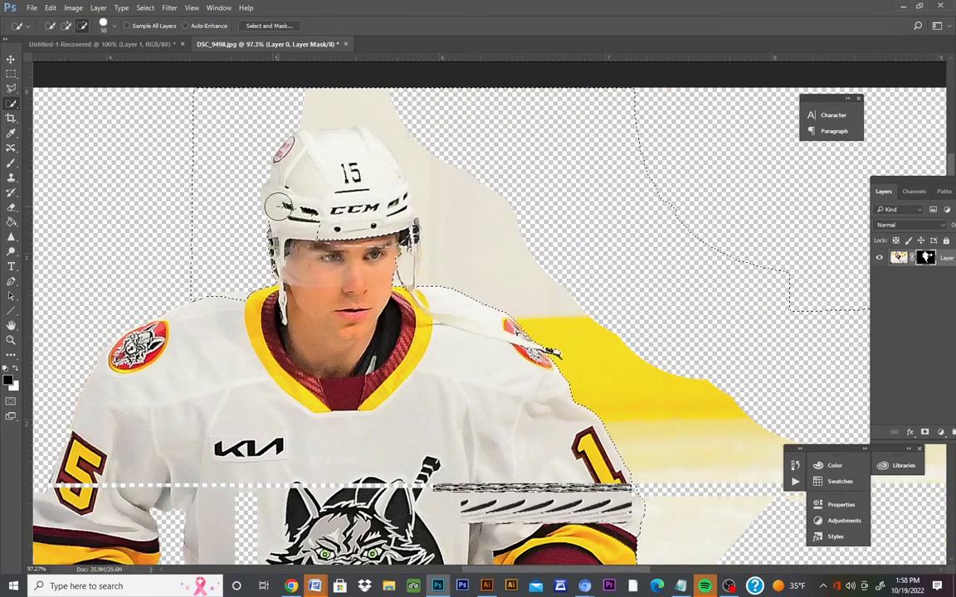
{"action": "mouse_move", "coordinate": [278, 207]}
{"action": "left_mouse_down"}
{"action": "mouse_move", "coordinate": [264, 160]}
{"action": "mouse_move", "coordinate": [302, 158]}
{"action": "left_mouse_up"}
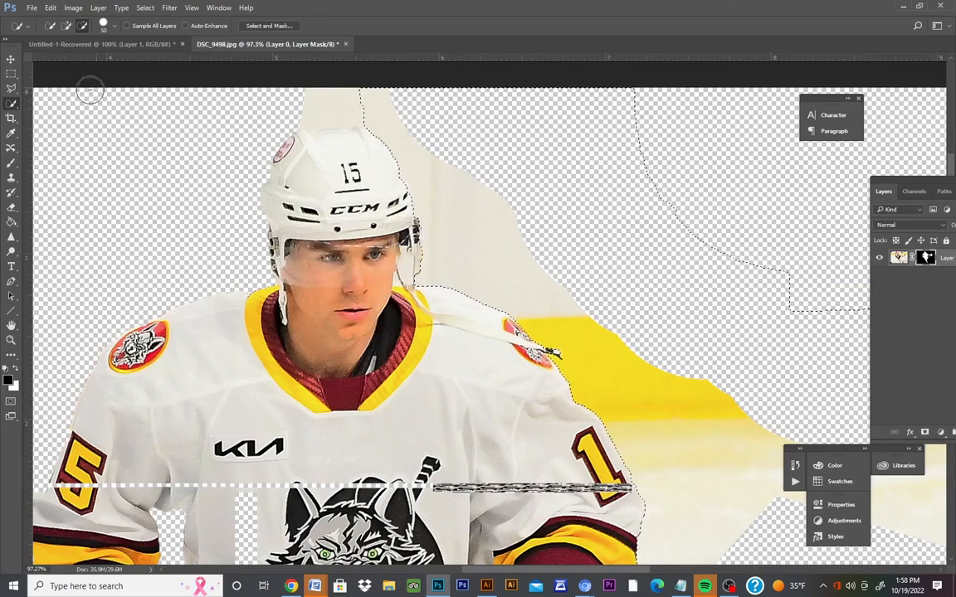
Add the background above the helmet to the selection and trim the selection along the helmet's edge.
{"action": "left_click", "coordinate": [68, 27]}
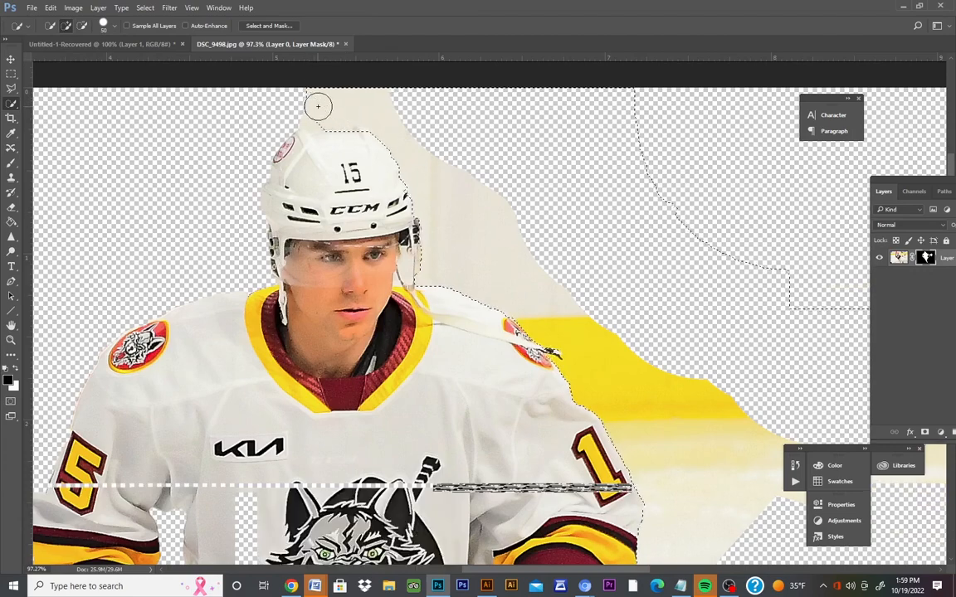
{"action": "left_click", "coordinate": [82, 25]}
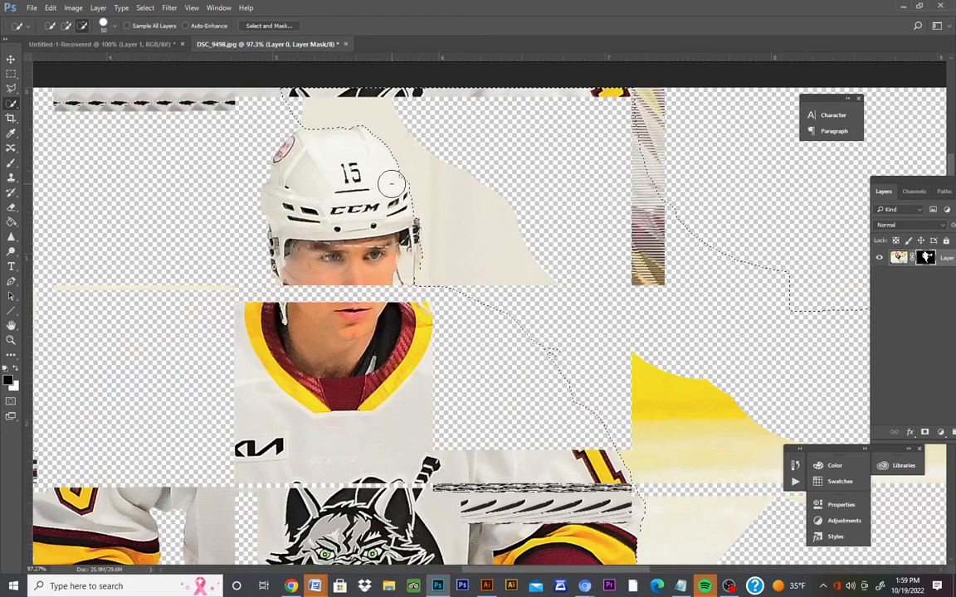
Paint out the selected background beside the helmet, shoulder and numbered sleeve on Layer 0's mask.
{"action": "scroll", "coordinate": [440, 286], "scroll_direction": "down", "scroll_amount": 2}
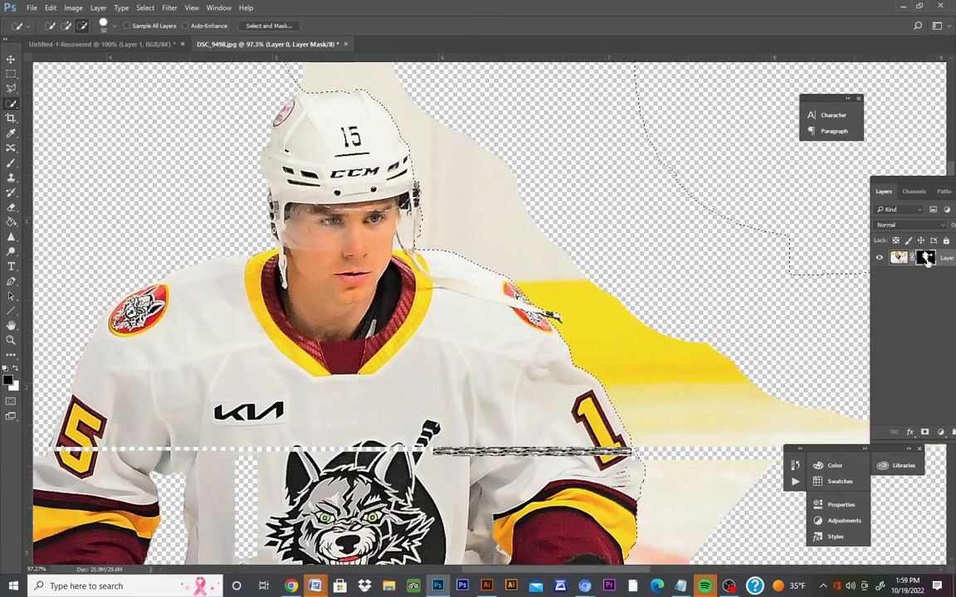
{"action": "left_click", "coordinate": [11, 163]}
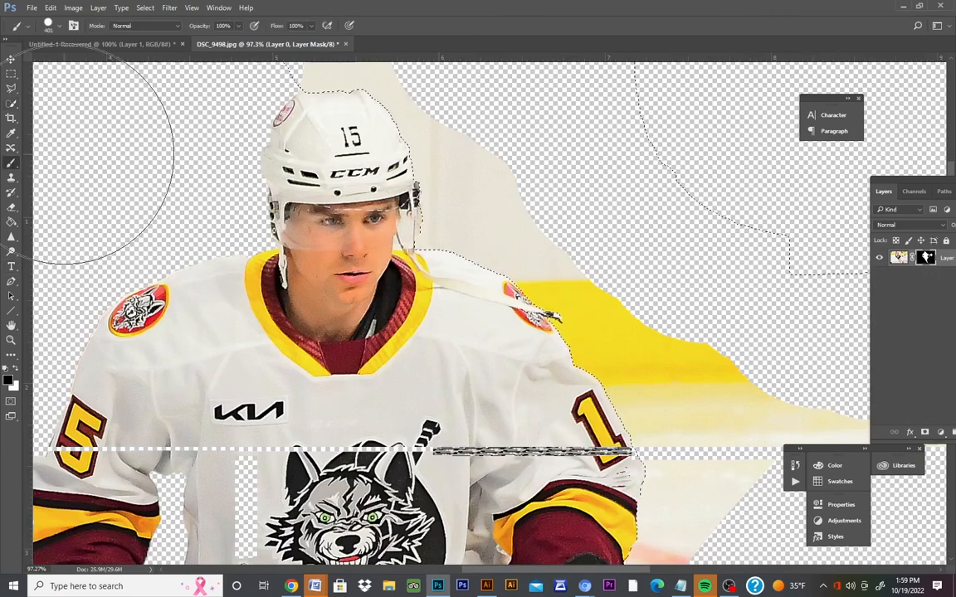
{"action": "left_click", "coordinate": [326, 106]}
{"action": "mouse_move", "coordinate": [349, 116]}
{"action": "left_mouse_down"}
{"action": "mouse_move", "coordinate": [481, 193]}
{"action": "mouse_move", "coordinate": [625, 334]}
{"action": "left_mouse_up"}
{"action": "scroll", "coordinate": [566, 277], "scroll_direction": "down", "scroll_amount": 4}
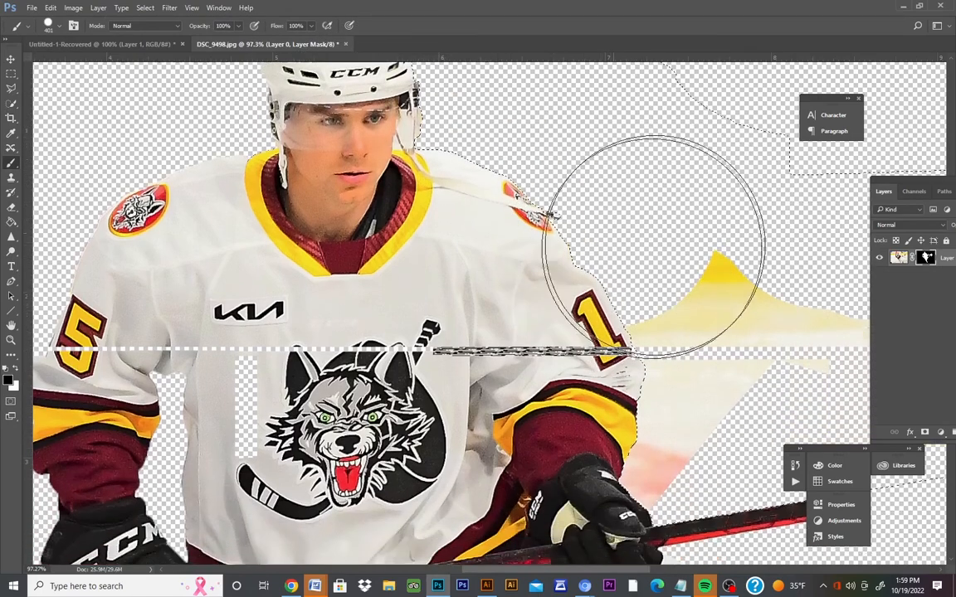
{"action": "mouse_move", "coordinate": [619, 224]}
{"action": "left_mouse_down"}
{"action": "mouse_move", "coordinate": [685, 233]}
{"action": "mouse_move", "coordinate": [693, 277]}
{"action": "mouse_move", "coordinate": [688, 324]}
{"action": "mouse_move", "coordinate": [622, 394]}
{"action": "left_mouse_up"}
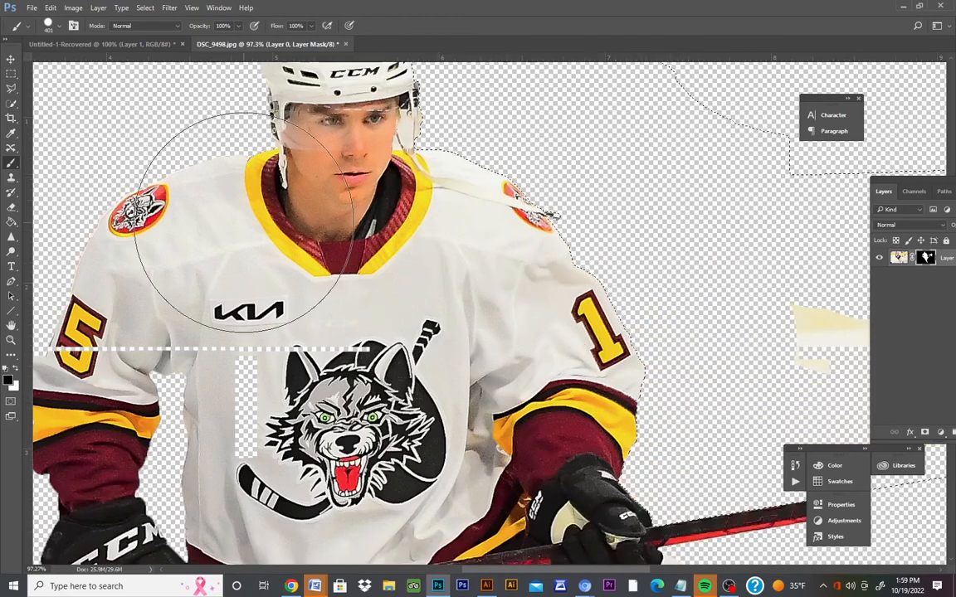
Add the ice background below the stick-side glove to the selection with the Quick Selection tool.
{"action": "key", "text": "z"}
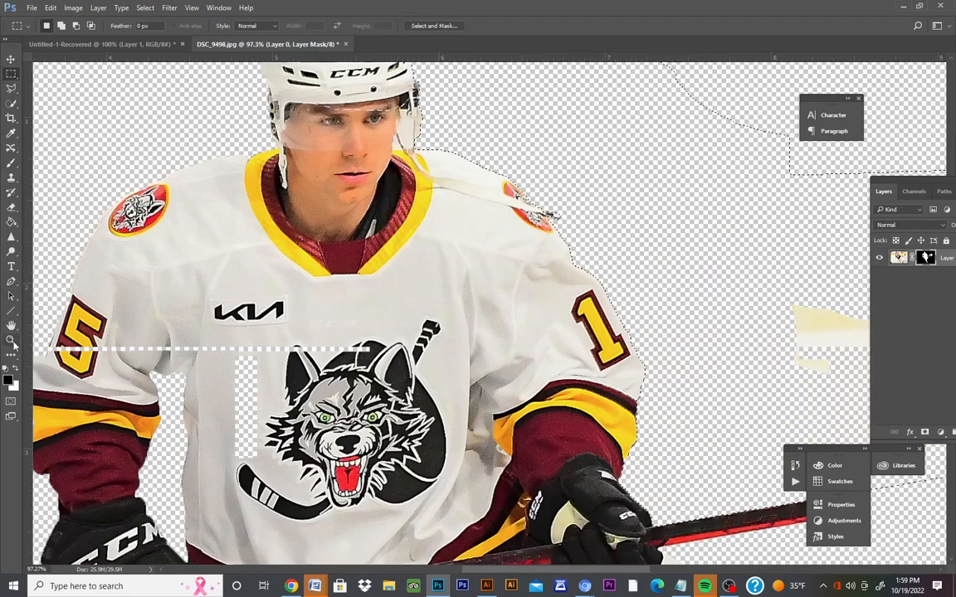
{"action": "left_click_drag", "start_coordinate": [522, 320], "coordinate": [470, 320]}
{"action": "left_click_drag", "start_coordinate": [724, 337], "coordinate": [751, 336]}
{"action": "scroll", "coordinate": [751, 336], "scroll_direction": "down", "scroll_amount": 3}
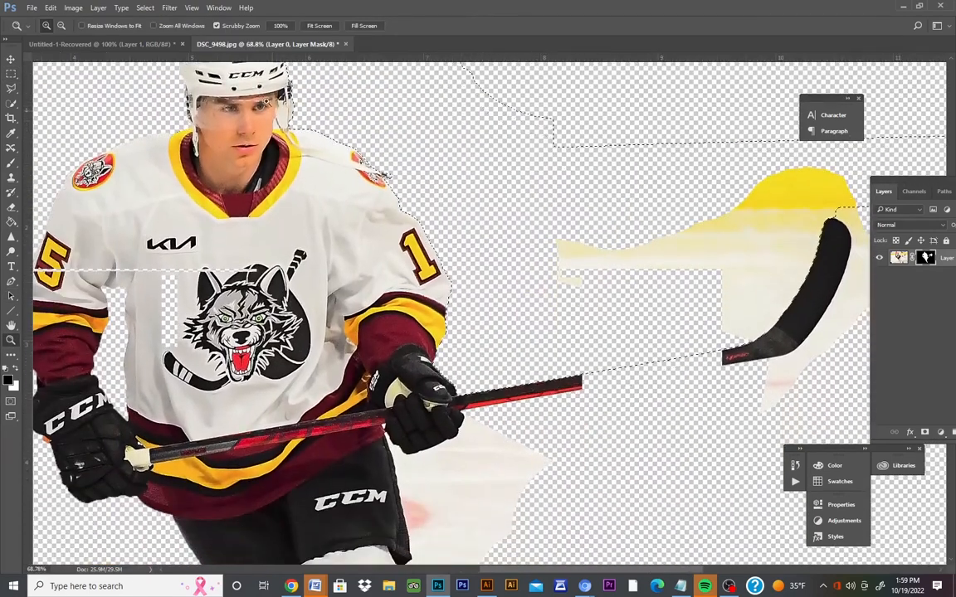
{"action": "scroll", "coordinate": [486, 514], "scroll_direction": "down", "scroll_amount": 8}
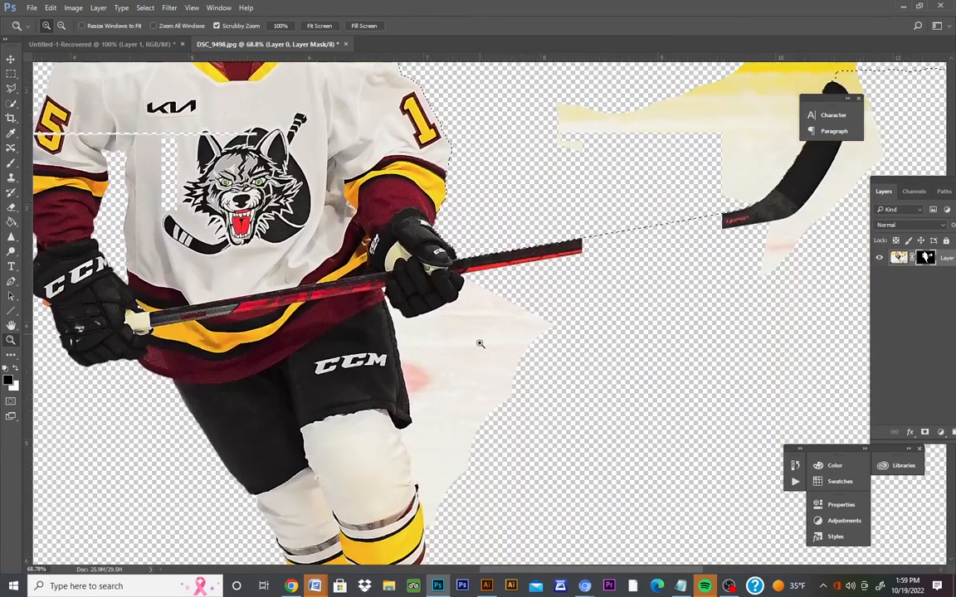
{"action": "left_click", "coordinate": [11, 104]}
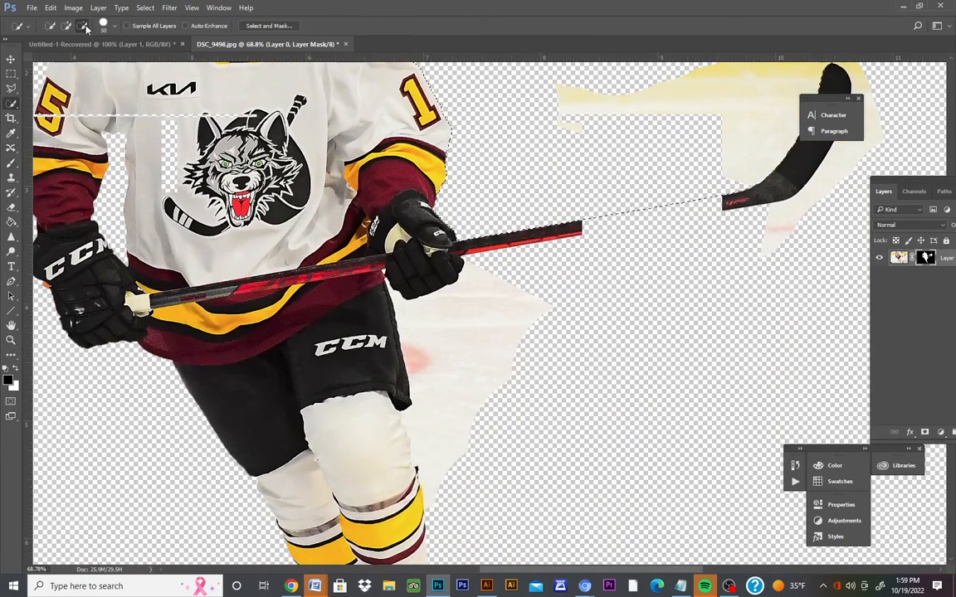
{"action": "left_click", "coordinate": [67, 28]}
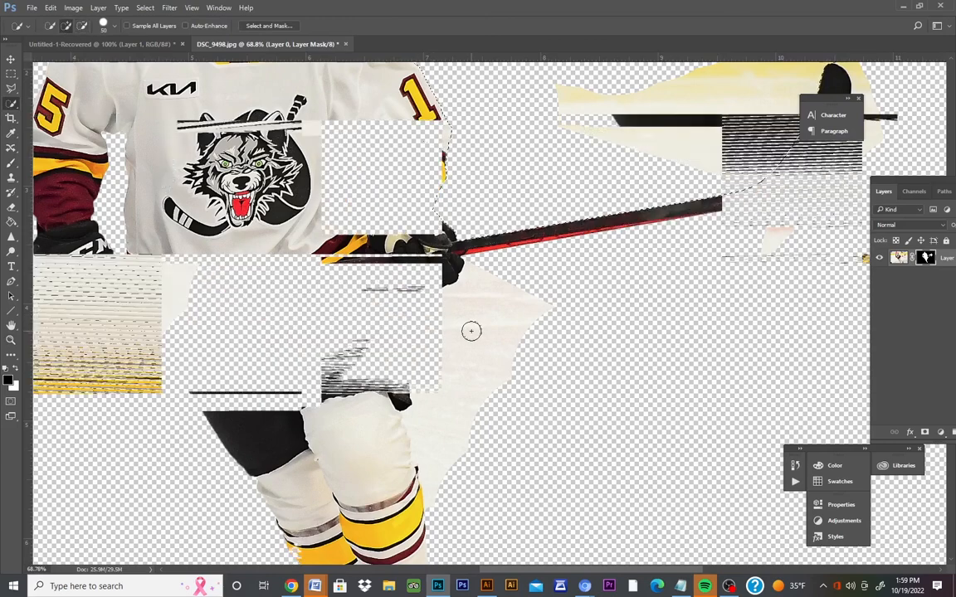
{"action": "left_click_drag", "start_coordinate": [508, 342], "coordinate": [486, 295]}
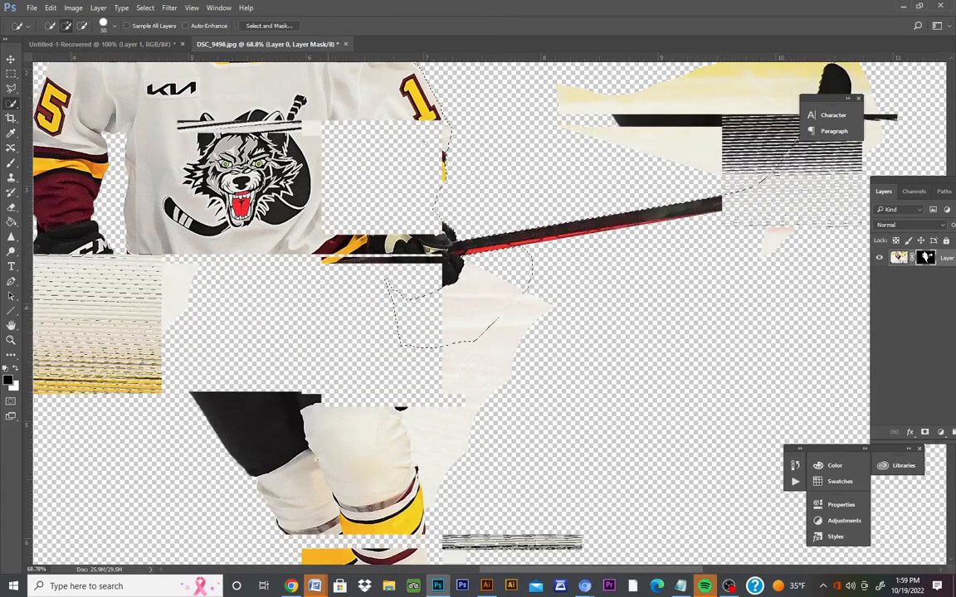
Extend the selection down along the shorts over the remaining ice beside the CCM logo.
{"action": "left_click", "coordinate": [10, 340]}
{"action": "left_click_drag", "start_coordinate": [290, 344], "coordinate": [224, 344]}
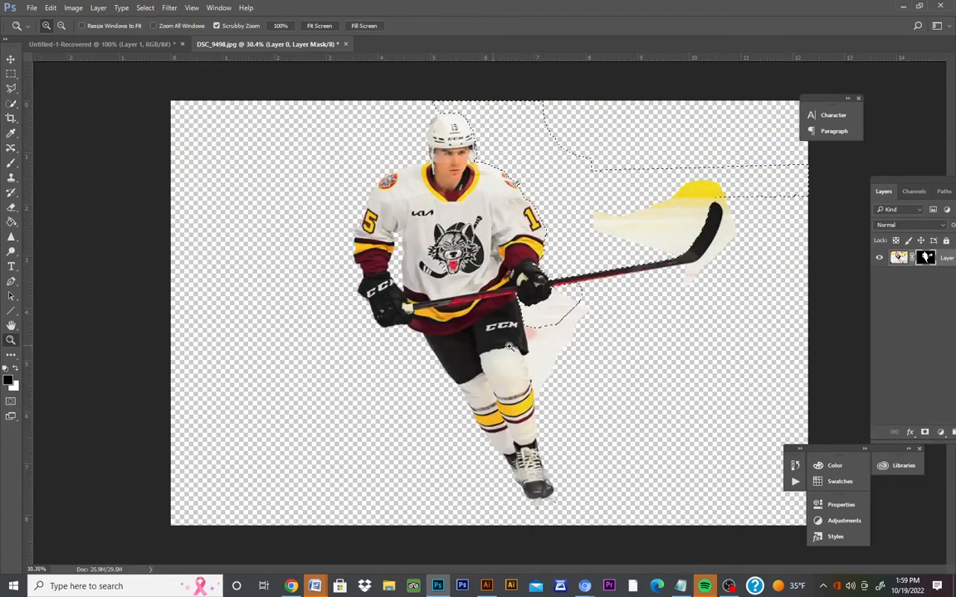
{"action": "left_click_drag", "start_coordinate": [509, 346], "coordinate": [648, 343]}
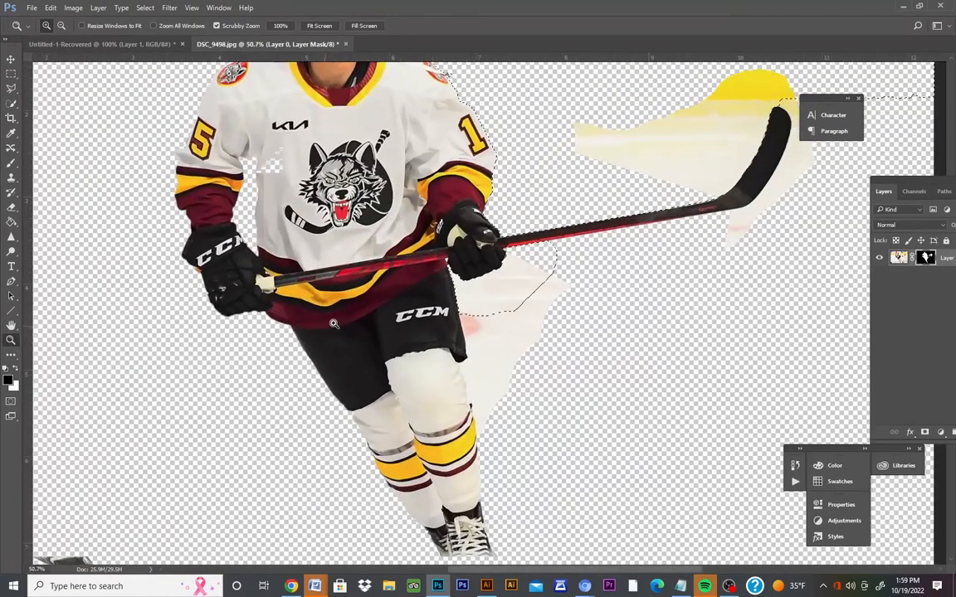
{"action": "left_click", "coordinate": [10, 103]}
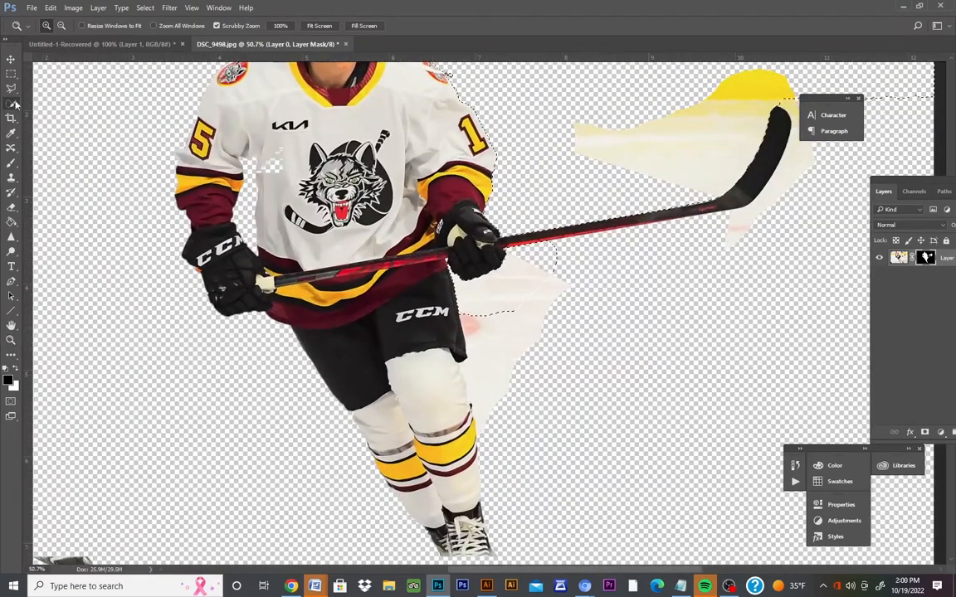
{"action": "left_click", "coordinate": [495, 340]}
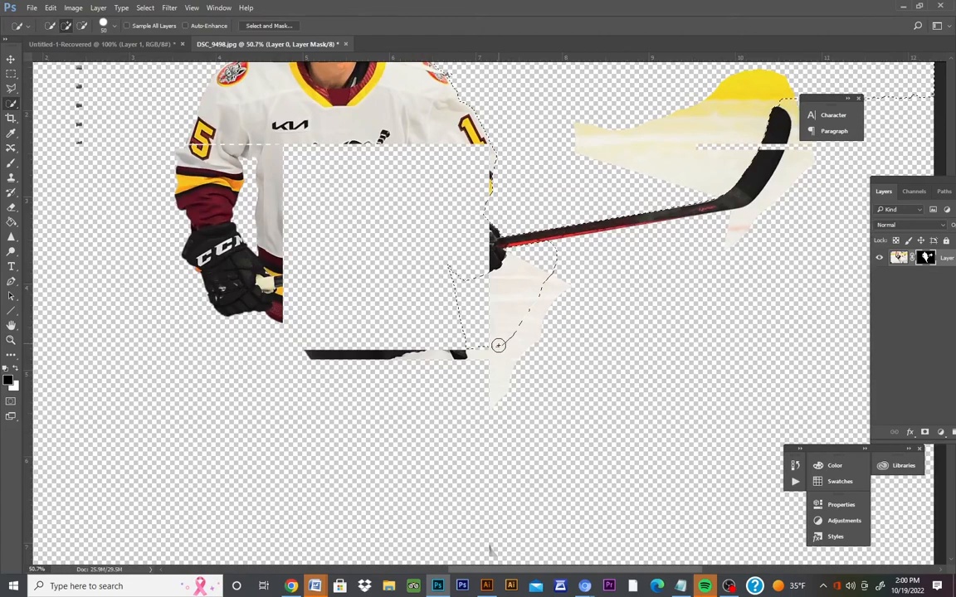
Extend the selection over the background beside the knee and step back one selection stroke.
{"action": "left_click", "coordinate": [11, 339]}
{"action": "left_click_drag", "start_coordinate": [303, 323], "coordinate": [290, 325]}
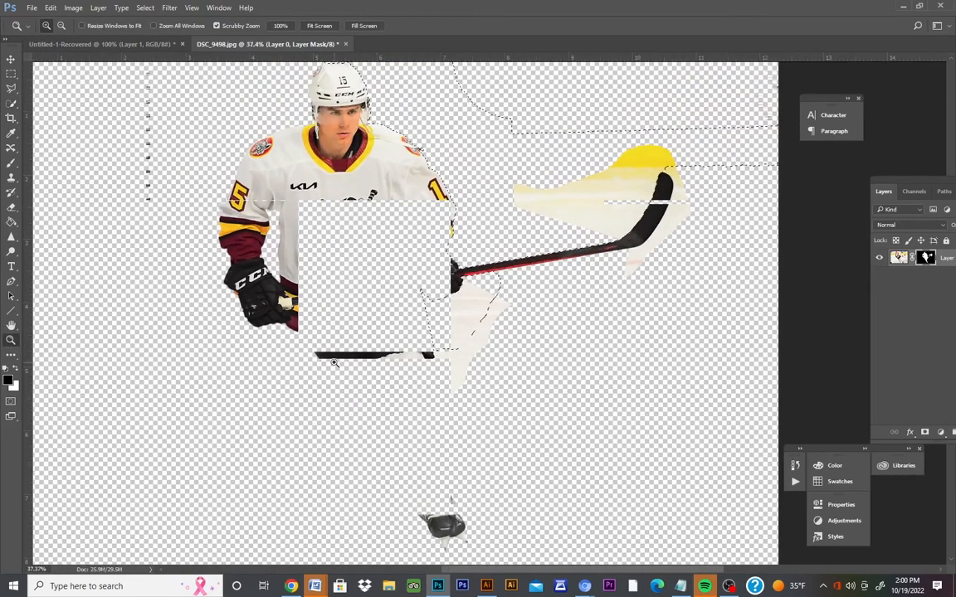
{"action": "left_click_drag", "start_coordinate": [490, 356], "coordinate": [479, 356]}
{"action": "left_click_drag", "start_coordinate": [616, 362], "coordinate": [646, 363]}
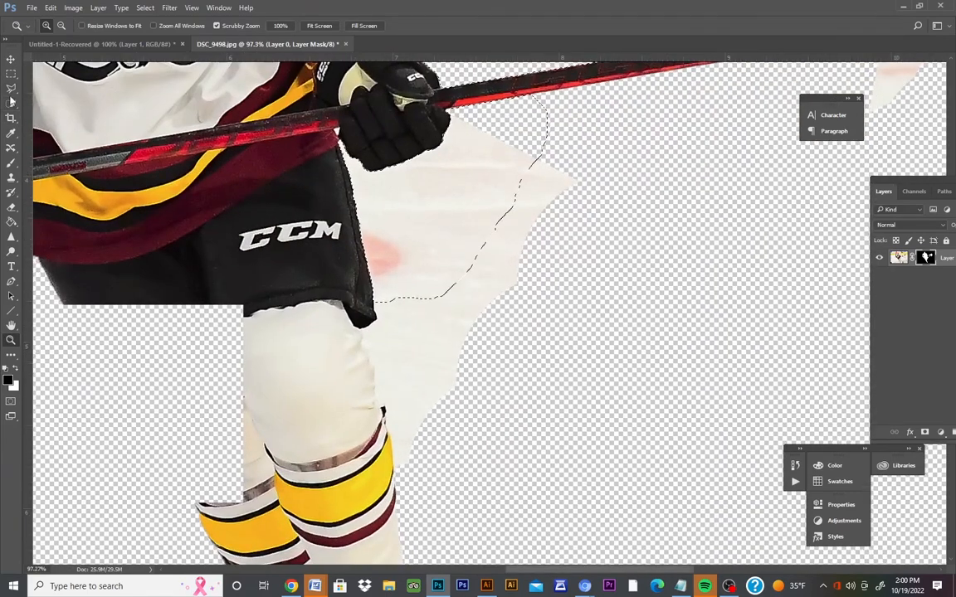
{"action": "left_click", "coordinate": [11, 101]}
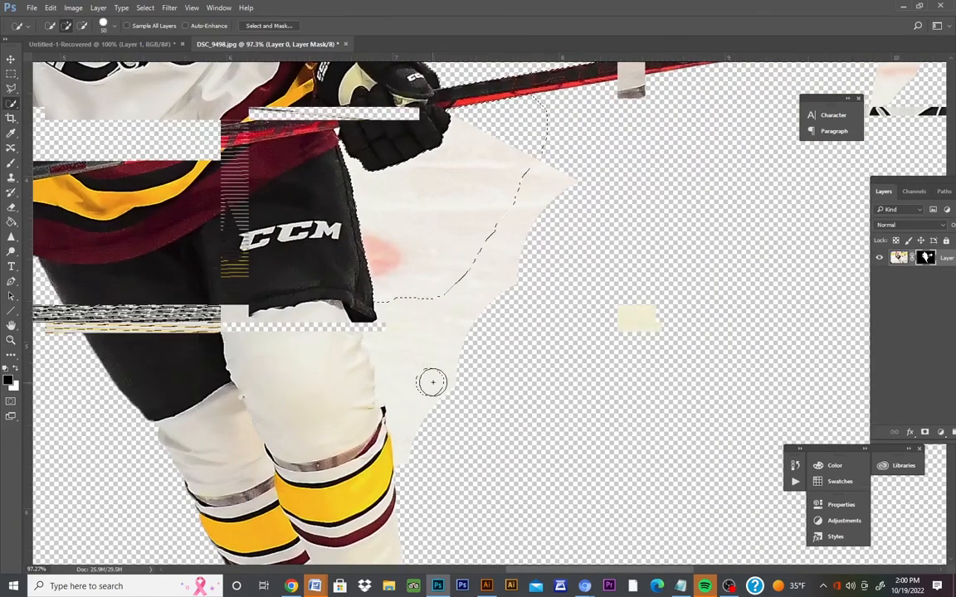
{"action": "mouse_move", "coordinate": [431, 381]}
{"action": "left_mouse_down"}
{"action": "mouse_move", "coordinate": [408, 335]}
{"action": "mouse_move", "coordinate": [433, 398]}
{"action": "left_mouse_up"}
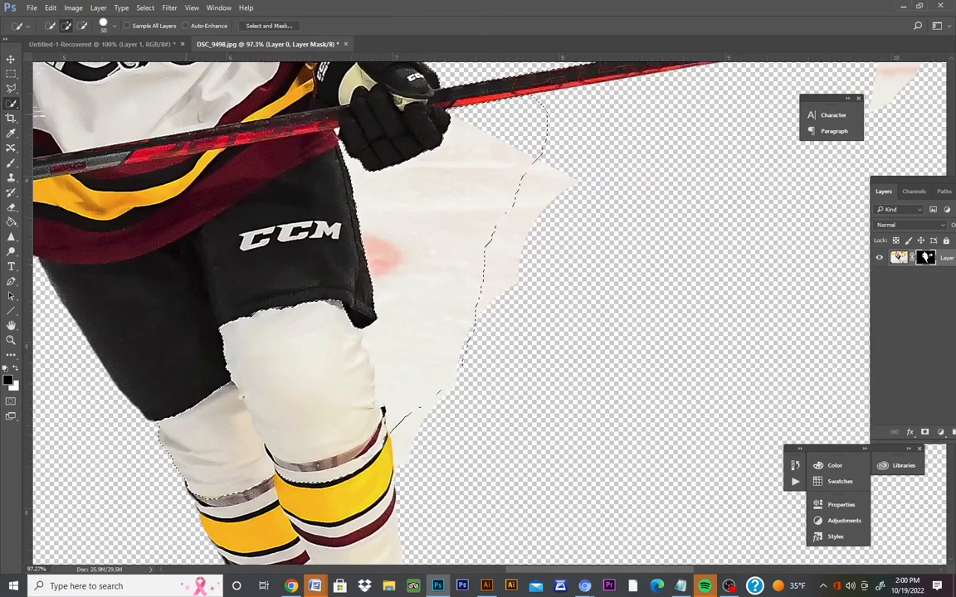
{"action": "left_click", "coordinate": [50, 7]}
{"action": "left_click", "coordinate": [63, 41]}
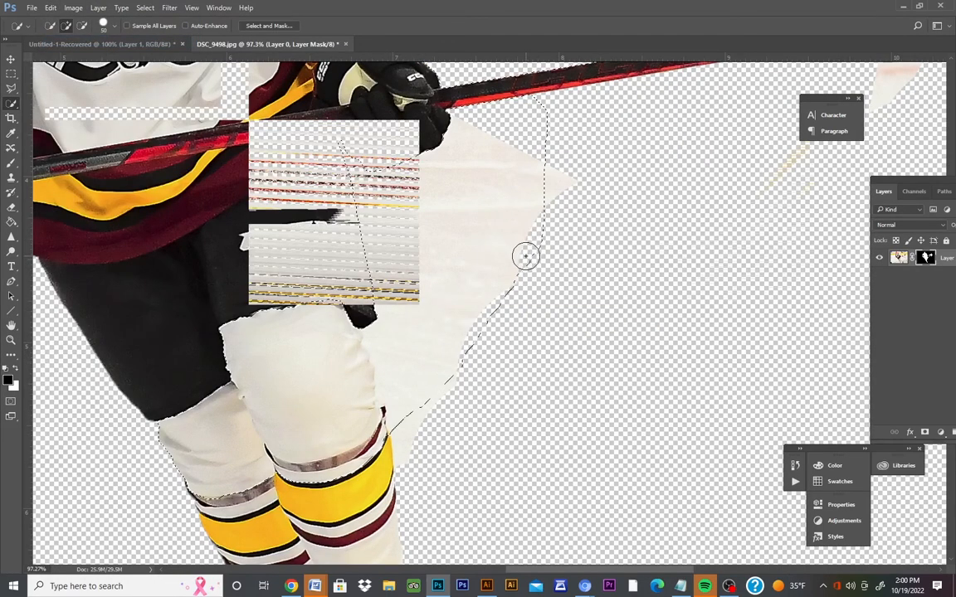
Subtract the white knee and sock top from the selection and add the background strip beside the striped sock.
{"action": "left_click", "coordinate": [84, 26]}
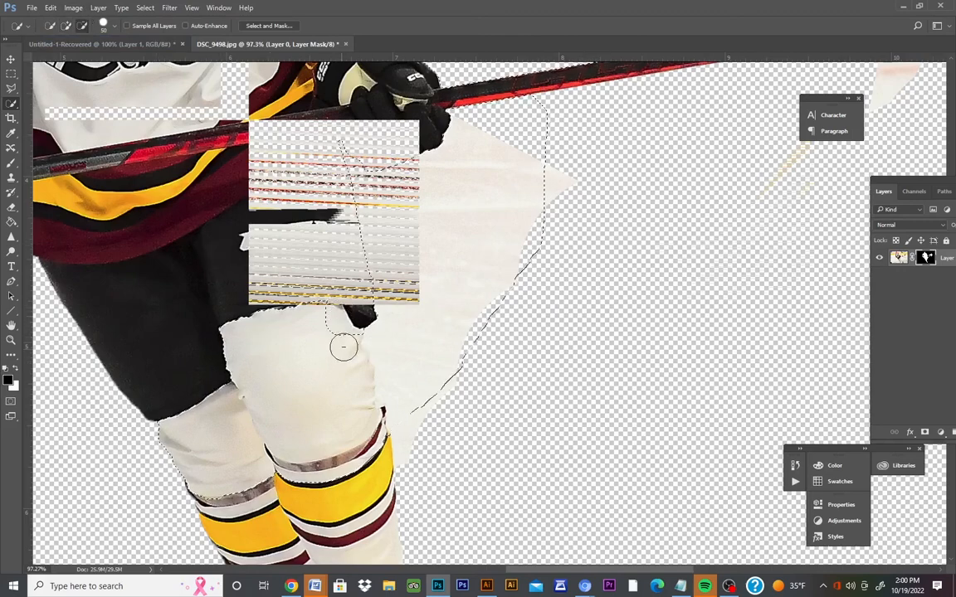
{"action": "mouse_move", "coordinate": [344, 340]}
{"action": "left_mouse_down"}
{"action": "mouse_move", "coordinate": [335, 378]}
{"action": "mouse_move", "coordinate": [358, 432]}
{"action": "left_mouse_up"}
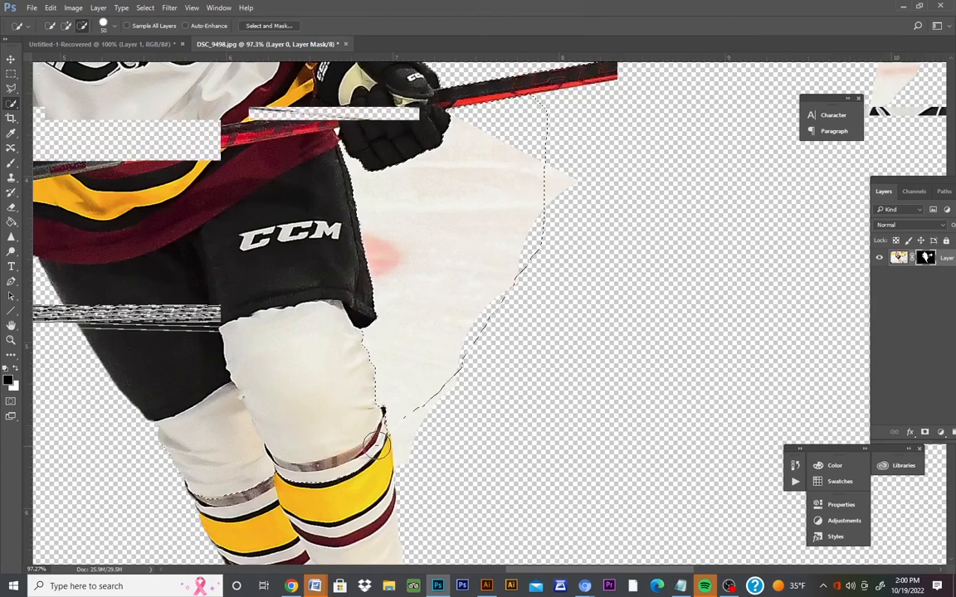
{"action": "left_click", "coordinate": [66, 26]}
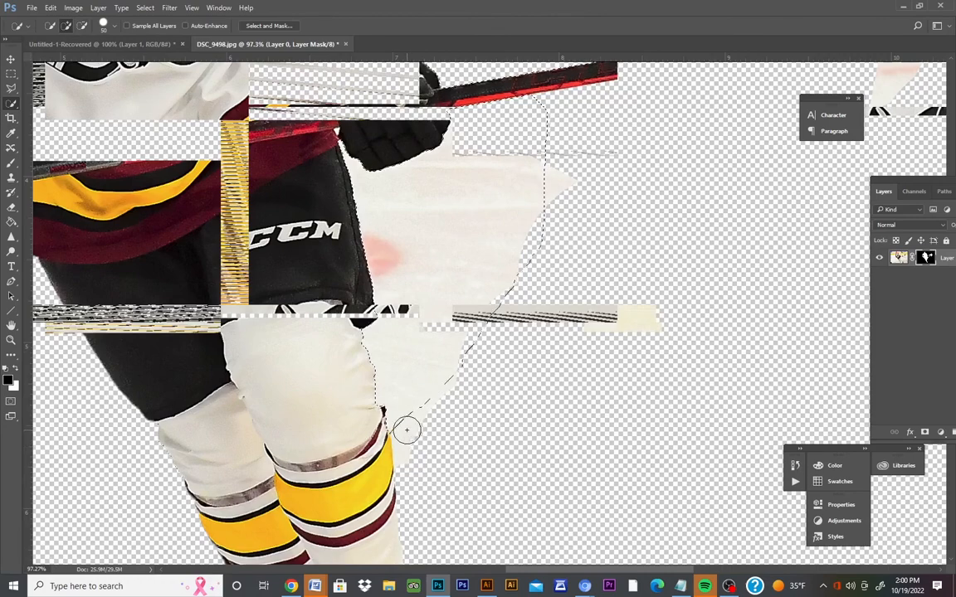
{"action": "left_click", "coordinate": [405, 446]}
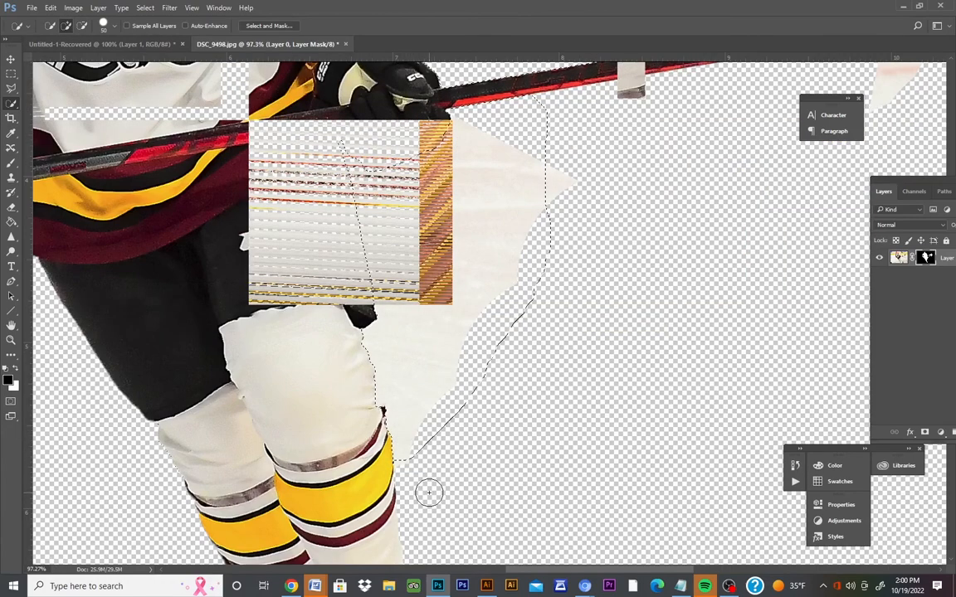
Paint out the selected ice background beside the shorts and leg on the layer mask and clear the selection.
{"action": "left_click", "coordinate": [11, 340]}
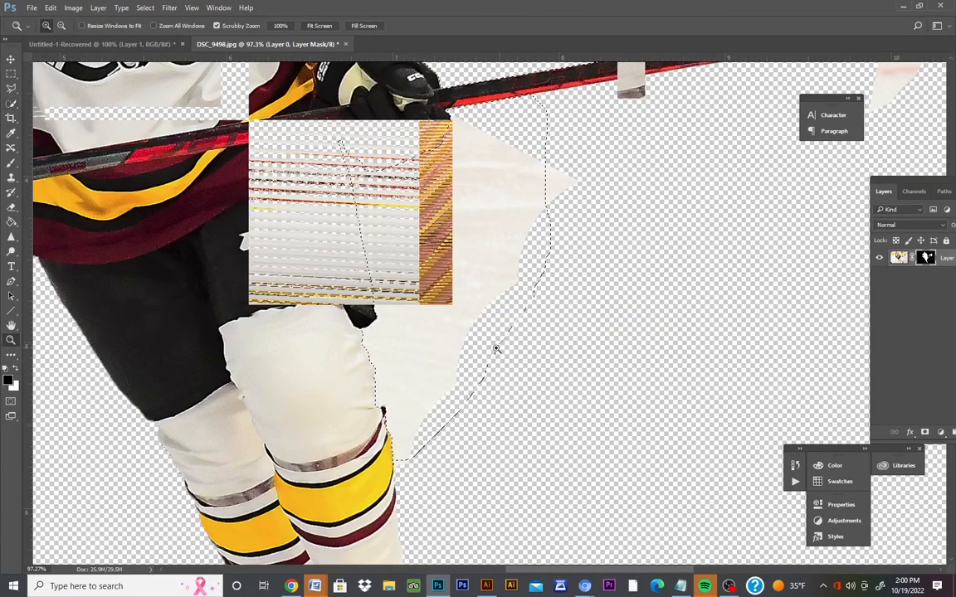
{"action": "left_click_drag", "start_coordinate": [500, 348], "coordinate": [460, 352]}
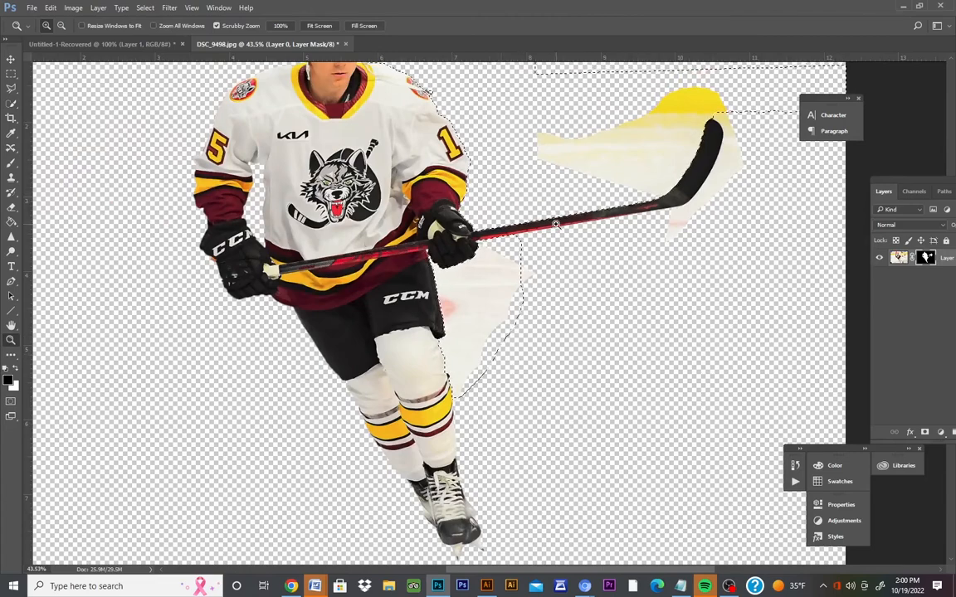
{"action": "left_click", "coordinate": [10, 102]}
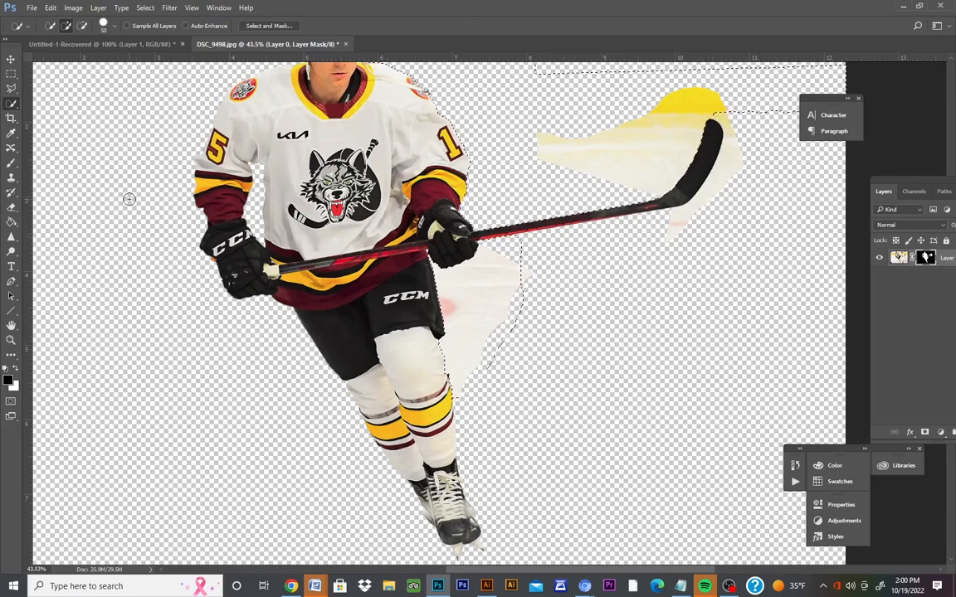
{"action": "left_click", "coordinate": [11, 161]}
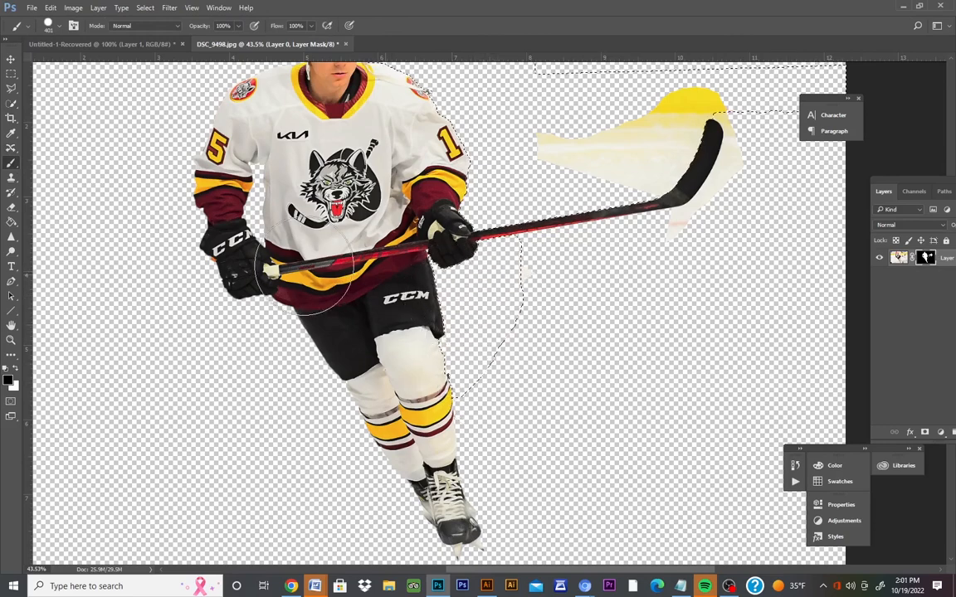
{"action": "left_click", "coordinate": [11, 73]}
{"action": "left_click", "coordinate": [135, 119]}
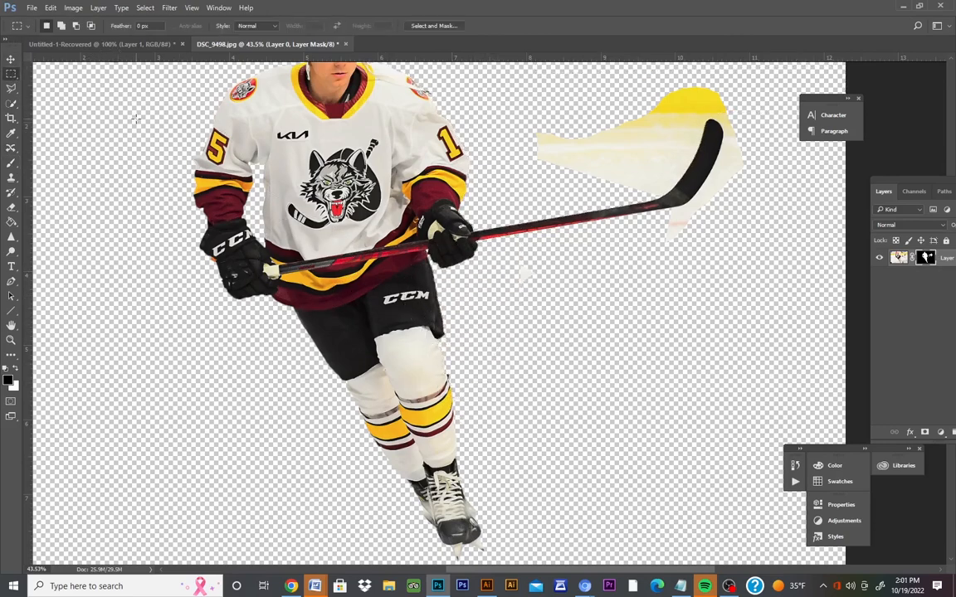
Paint out the loose background above and below the stick shaft on the mask, stopping near the blade.
{"action": "left_click", "coordinate": [11, 162]}
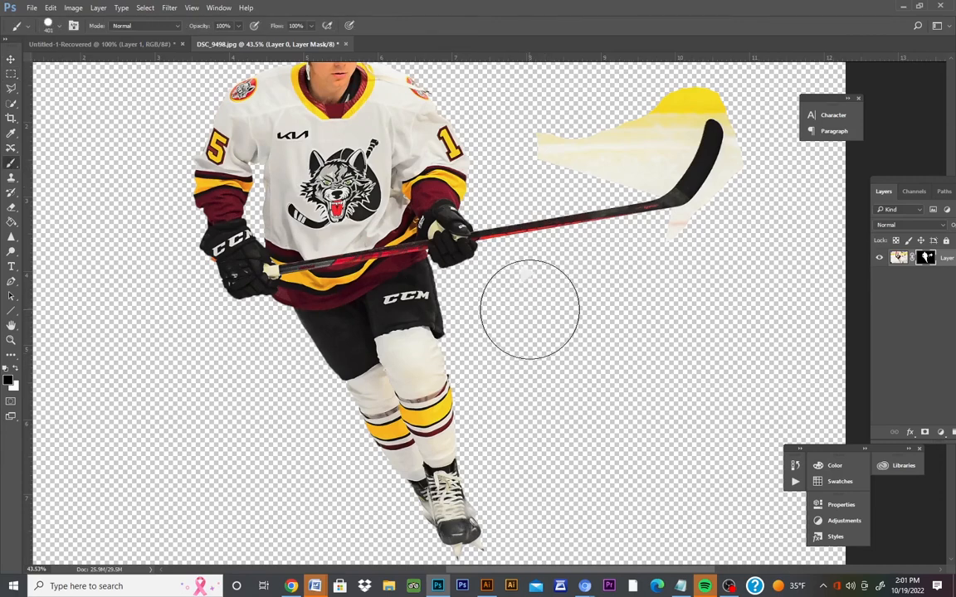
{"action": "scroll", "coordinate": [580, 406], "scroll_direction": "up", "scroll_amount": 3}
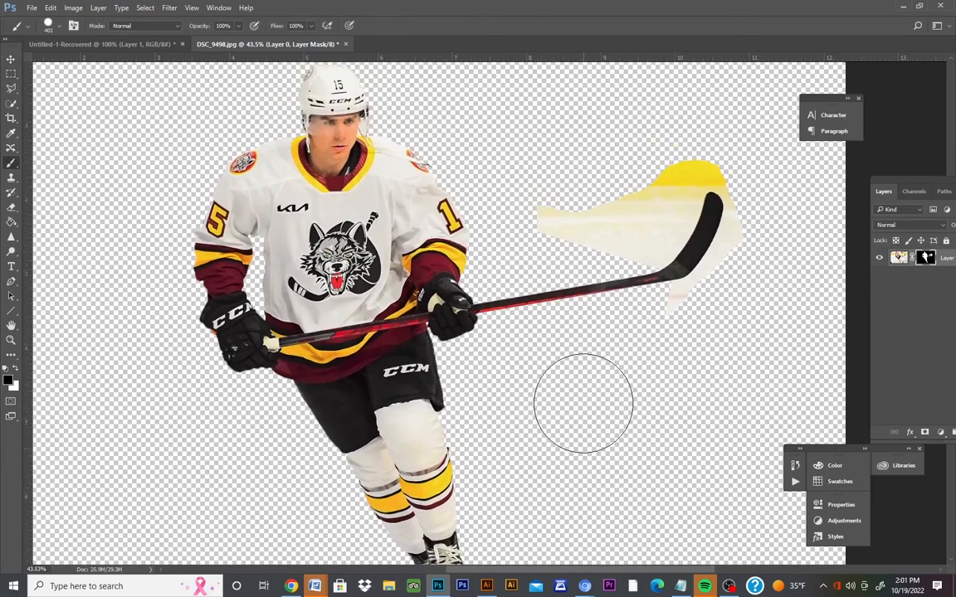
{"action": "mouse_move", "coordinate": [565, 252]}
{"action": "left_mouse_down"}
{"action": "mouse_move", "coordinate": [642, 226]}
{"action": "mouse_move", "coordinate": [629, 261]}
{"action": "left_mouse_up"}
{"action": "left_click_drag", "start_coordinate": [687, 384], "coordinate": [702, 399]}
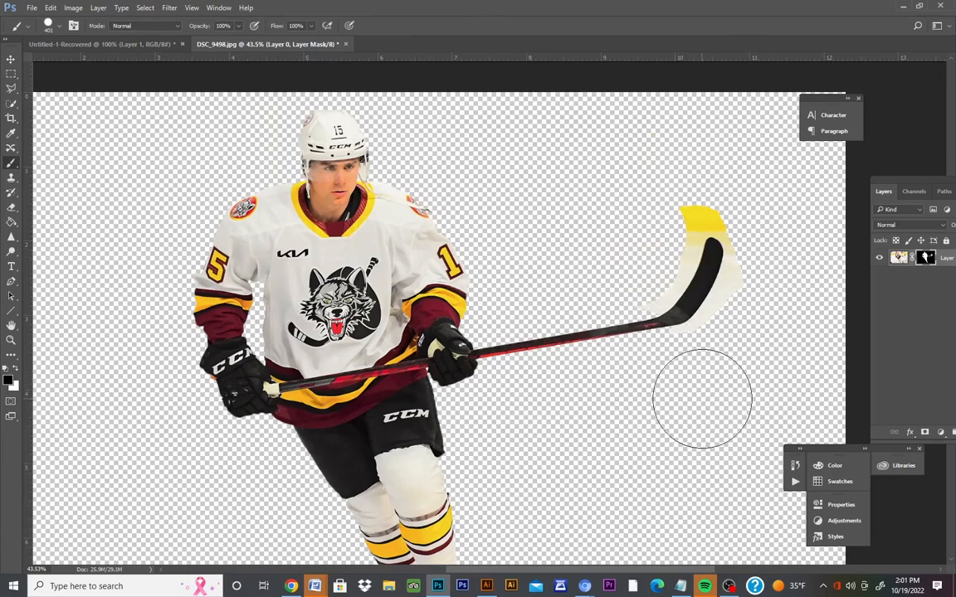
Select the pale background along the outer and lower edges of the stick blade with the Quick Selection tool.
{"action": "left_click", "coordinate": [11, 104]}
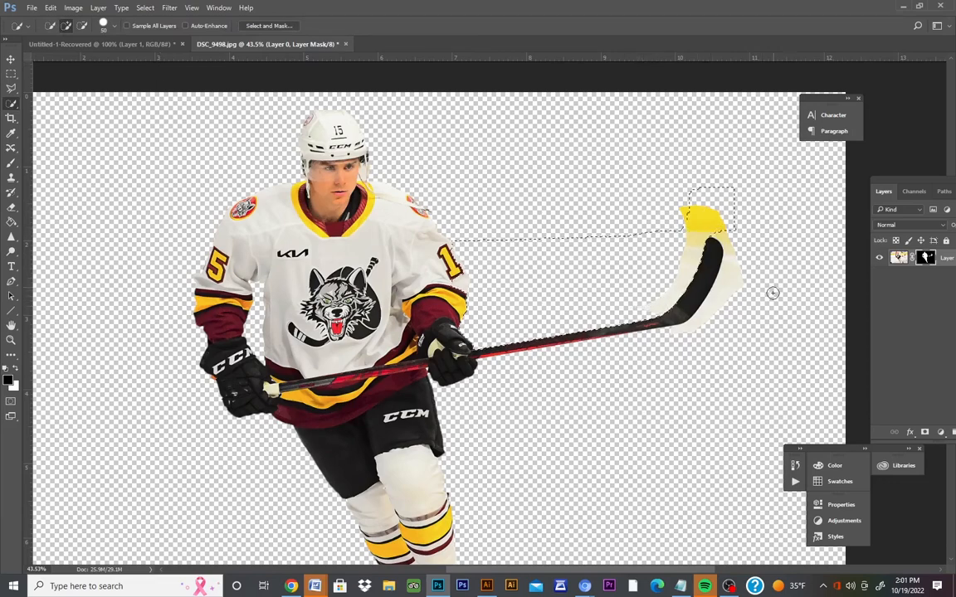
{"action": "left_click", "coordinate": [729, 241]}
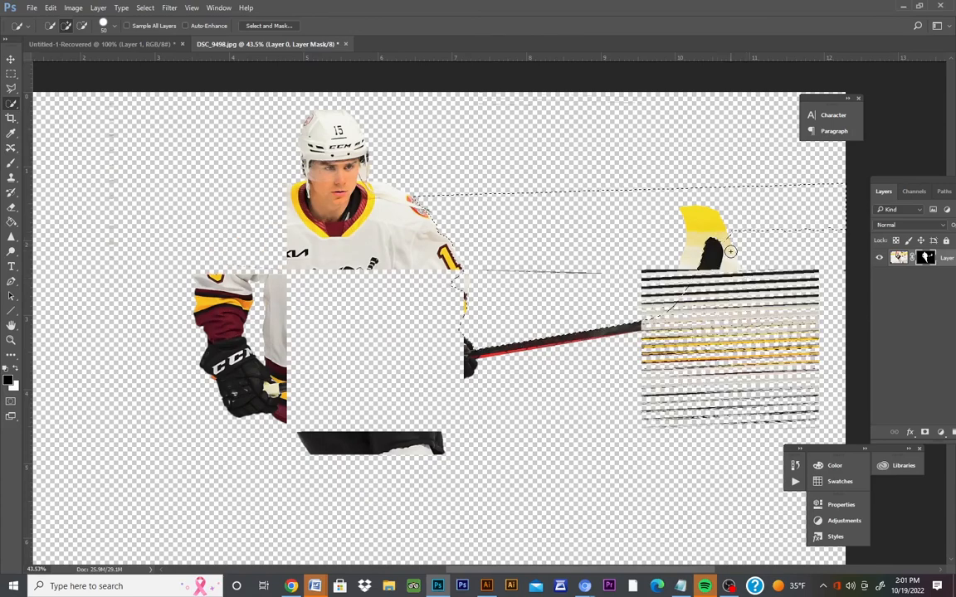
{"action": "mouse_move", "coordinate": [730, 252]}
{"action": "left_mouse_down"}
{"action": "mouse_move", "coordinate": [740, 308]}
{"action": "mouse_move", "coordinate": [730, 270]}
{"action": "mouse_move", "coordinate": [725, 329]}
{"action": "mouse_move", "coordinate": [727, 287]}
{"action": "left_mouse_up"}
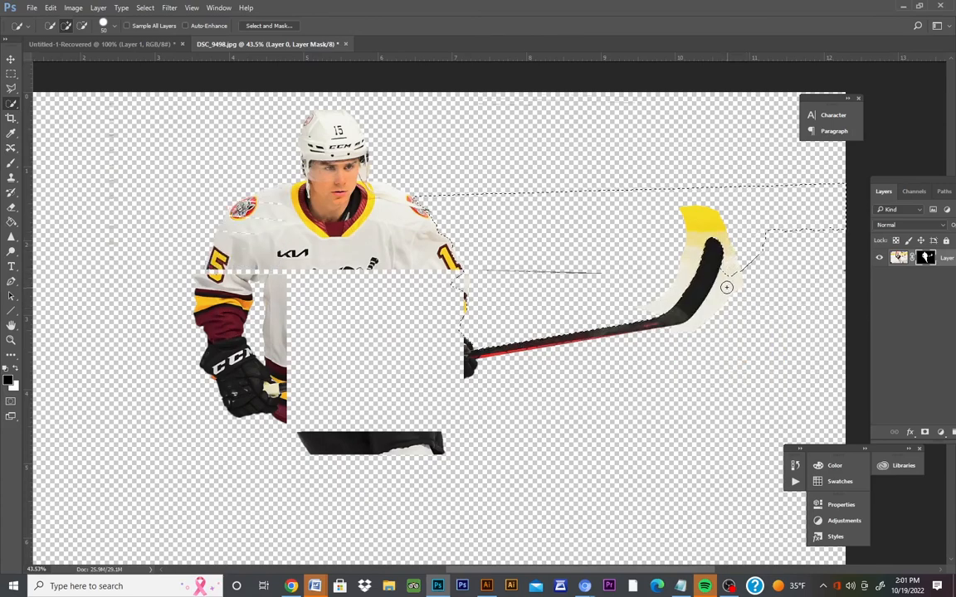
{"action": "mouse_move", "coordinate": [704, 335]}
{"action": "left_mouse_down"}
{"action": "mouse_move", "coordinate": [716, 293]}
{"action": "mouse_move", "coordinate": [722, 307]}
{"action": "mouse_move", "coordinate": [682, 335]}
{"action": "left_mouse_up"}
{"action": "left_click", "coordinate": [678, 339]}
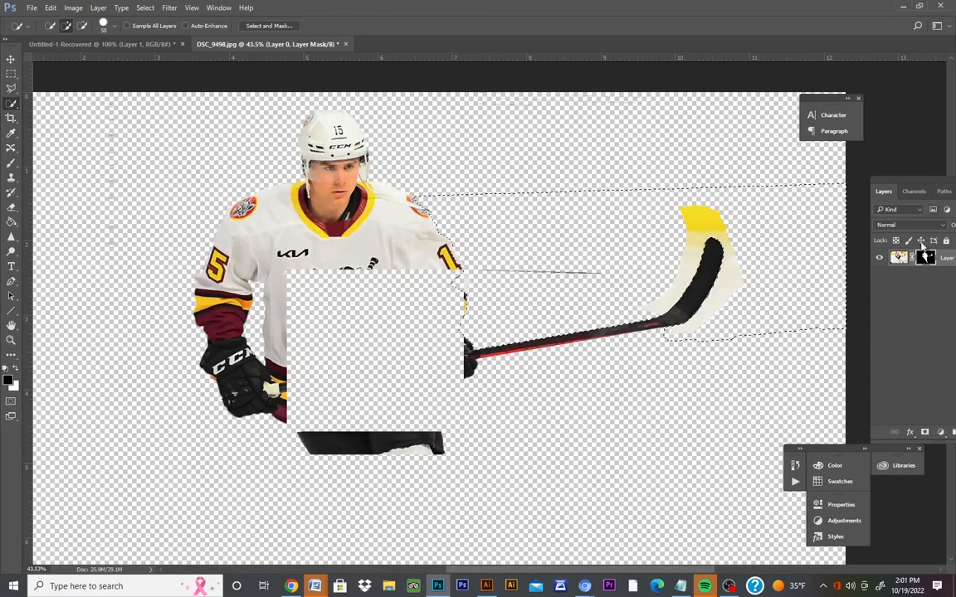
Paint out the selected pale and yellow background around the stick blade on Layer 0's mask and clear the selection.
{"action": "left_click", "coordinate": [11, 163]}
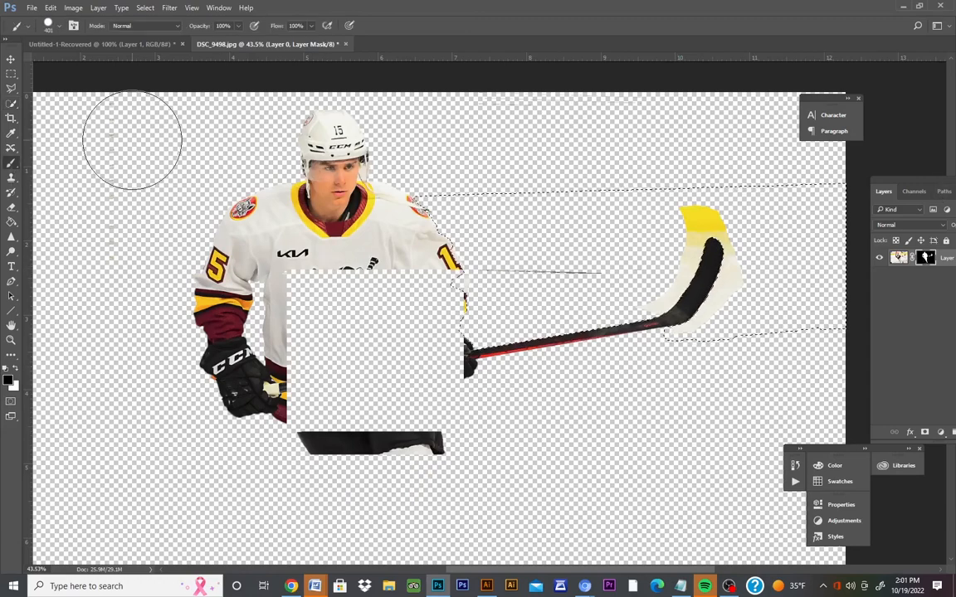
{"action": "mouse_move", "coordinate": [674, 258]}
{"action": "left_mouse_down"}
{"action": "mouse_move", "coordinate": [696, 213]}
{"action": "mouse_move", "coordinate": [725, 239]}
{"action": "left_mouse_up"}
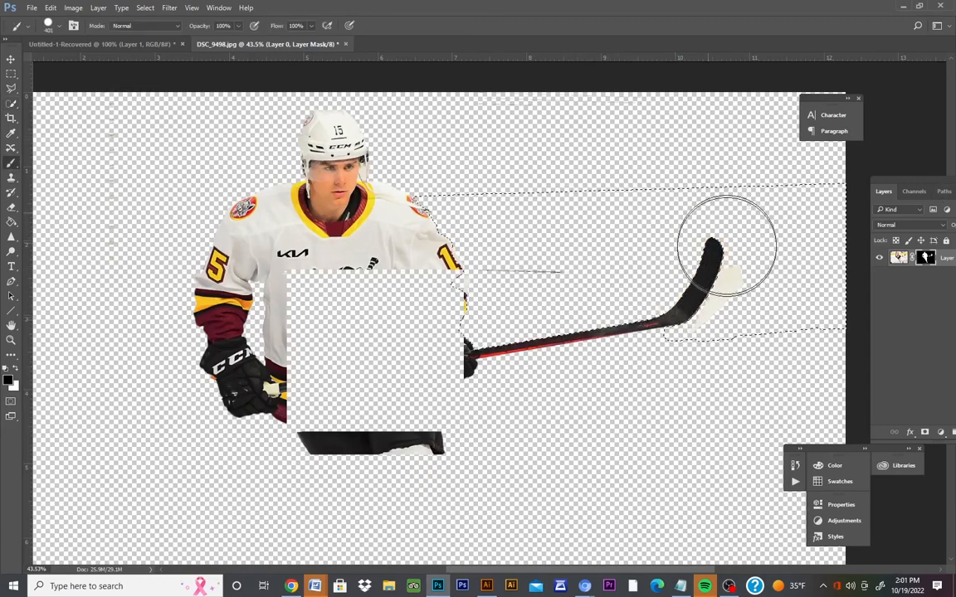
{"action": "left_click", "coordinate": [11, 73]}
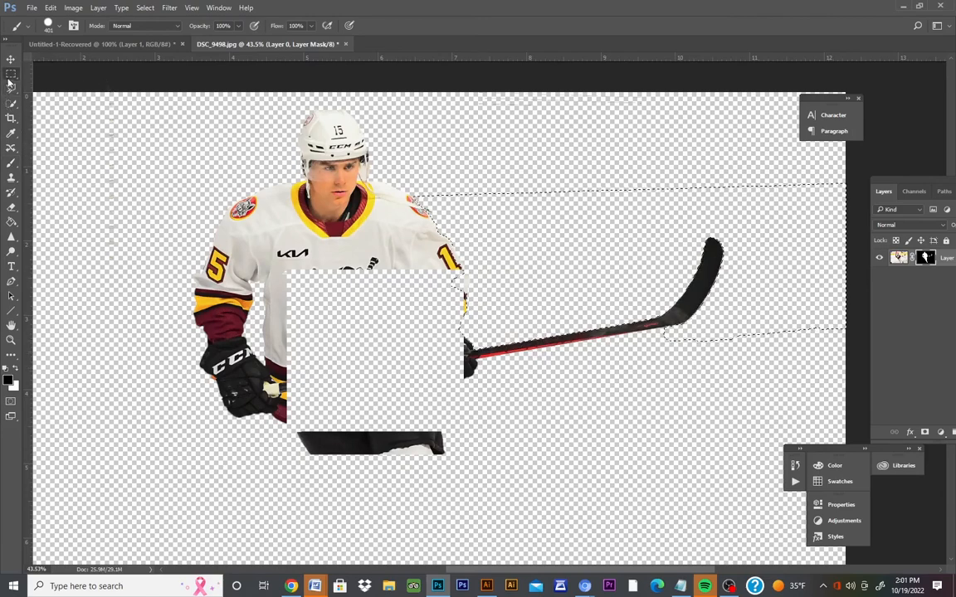
{"action": "left_click", "coordinate": [180, 169]}
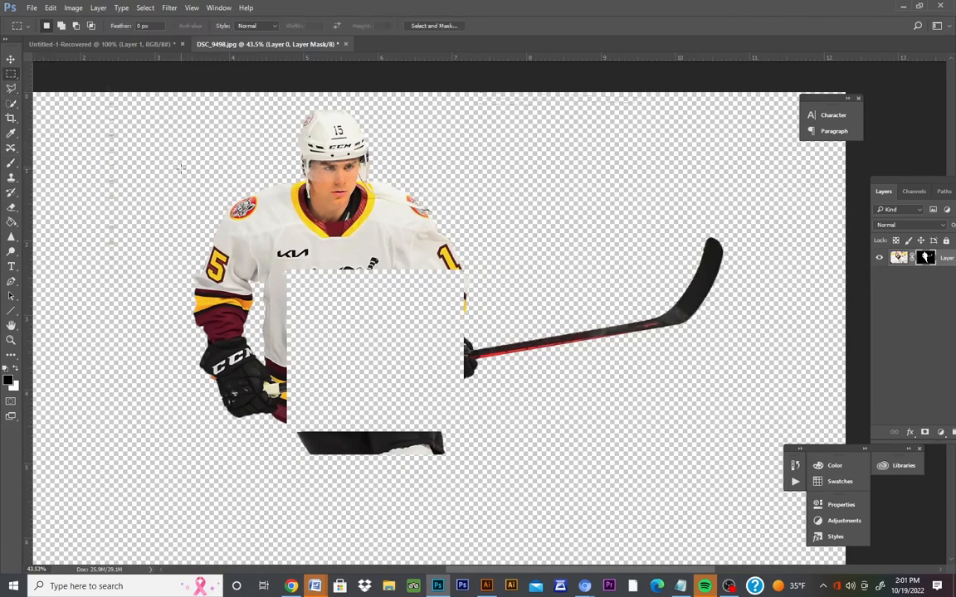
Mask out the pale background between the player's face and the visor's side edge with a 9 px hard brush.
{"action": "left_click", "coordinate": [10, 342]}
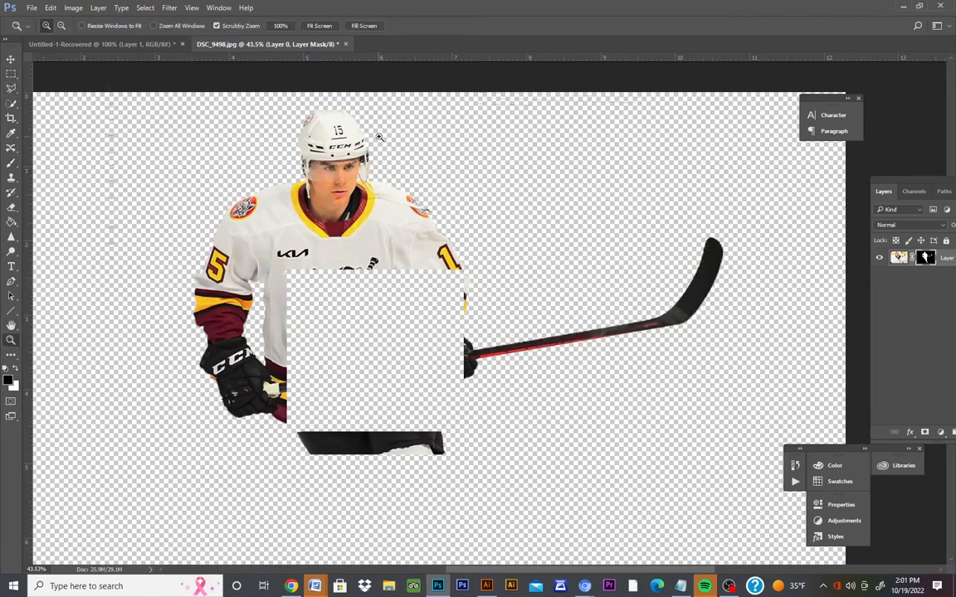
{"action": "left_click_drag", "start_coordinate": [462, 212], "coordinate": [398, 212]}
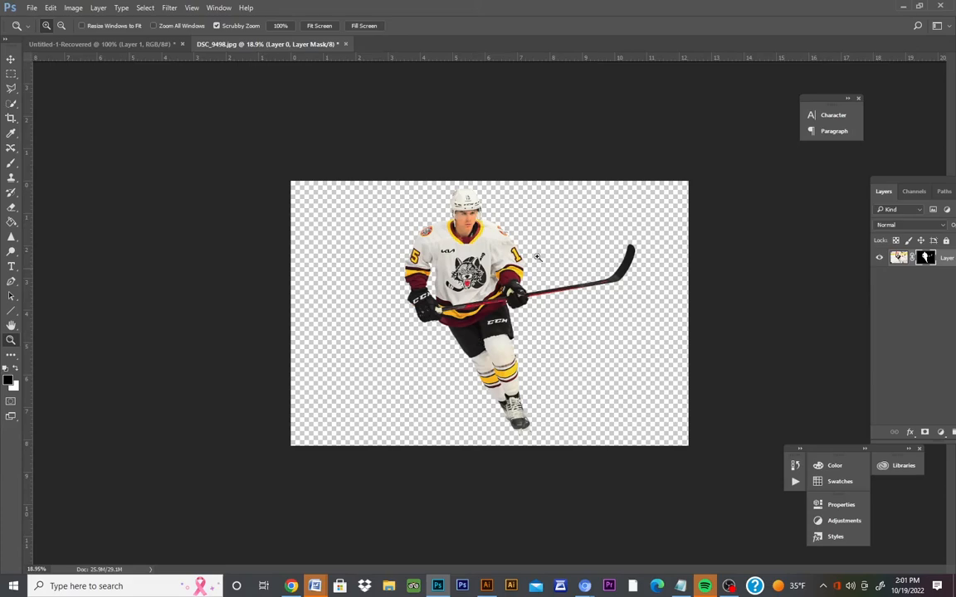
{"action": "left_click_drag", "start_coordinate": [497, 238], "coordinate": [516, 238]}
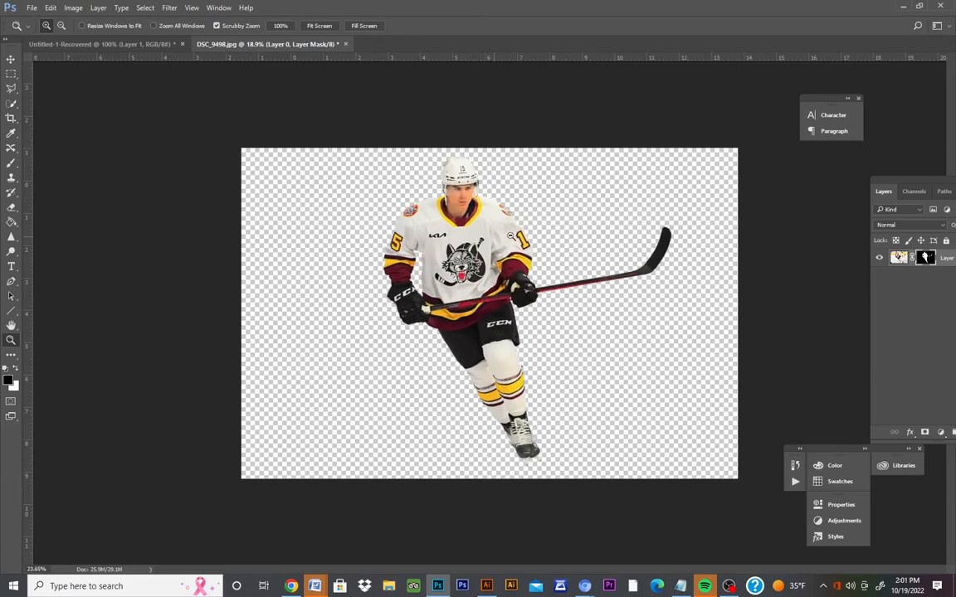
{"action": "left_click_drag", "start_coordinate": [430, 156], "coordinate": [555, 191]}
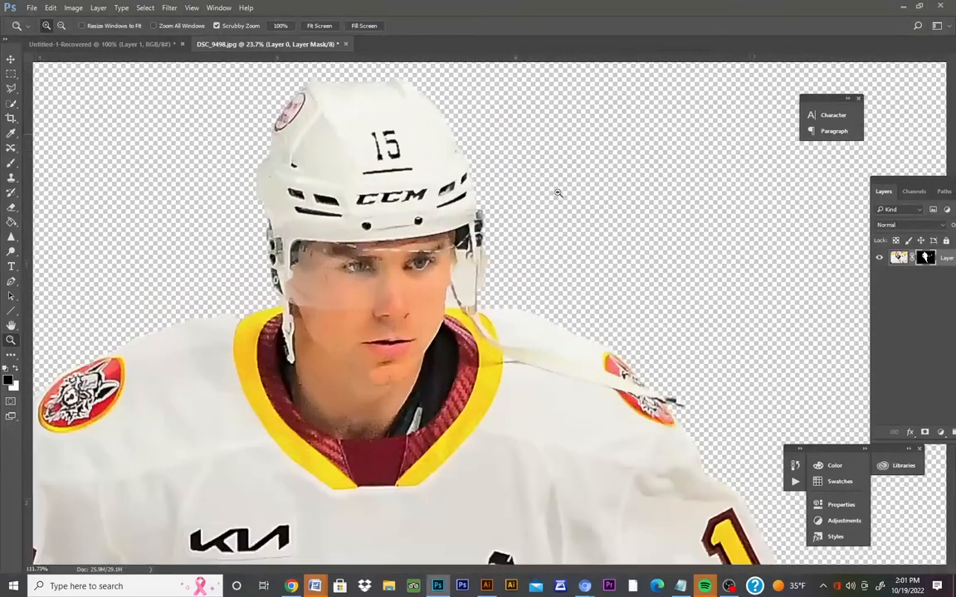
{"action": "left_click_drag", "start_coordinate": [518, 272], "coordinate": [275, 287]}
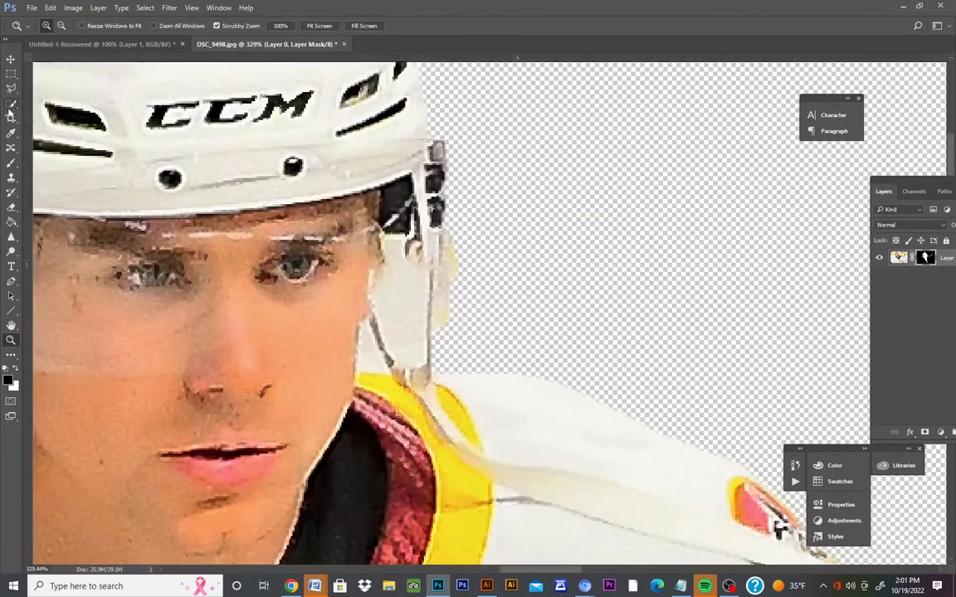
{"action": "left_click", "coordinate": [11, 164]}
{"action": "left_click", "coordinate": [58, 26]}
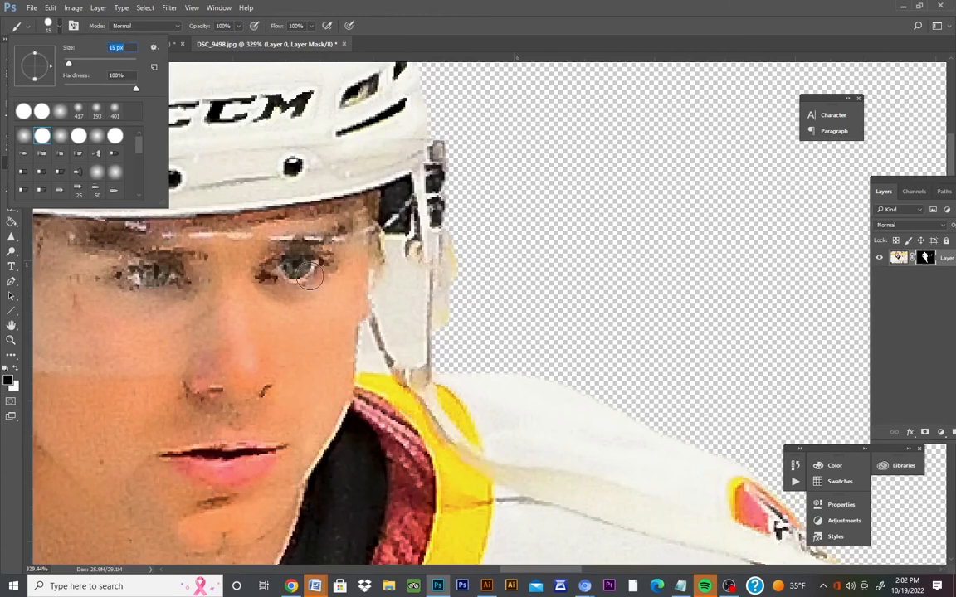
{"action": "left_click_drag", "start_coordinate": [69, 65], "coordinate": [66, 64]}
{"action": "left_click", "coordinate": [384, 279]}
{"action": "mouse_move", "coordinate": [379, 279]}
{"action": "left_mouse_down"}
{"action": "mouse_move", "coordinate": [397, 352]}
{"action": "mouse_move", "coordinate": [418, 357]}
{"action": "mouse_move", "coordinate": [417, 275]}
{"action": "mouse_move", "coordinate": [393, 260]}
{"action": "mouse_move", "coordinate": [390, 246]}
{"action": "mouse_move", "coordinate": [385, 340]}
{"action": "mouse_move", "coordinate": [391, 286]}
{"action": "mouse_move", "coordinate": [410, 354]}
{"action": "mouse_move", "coordinate": [407, 285]}
{"action": "left_mouse_up"}
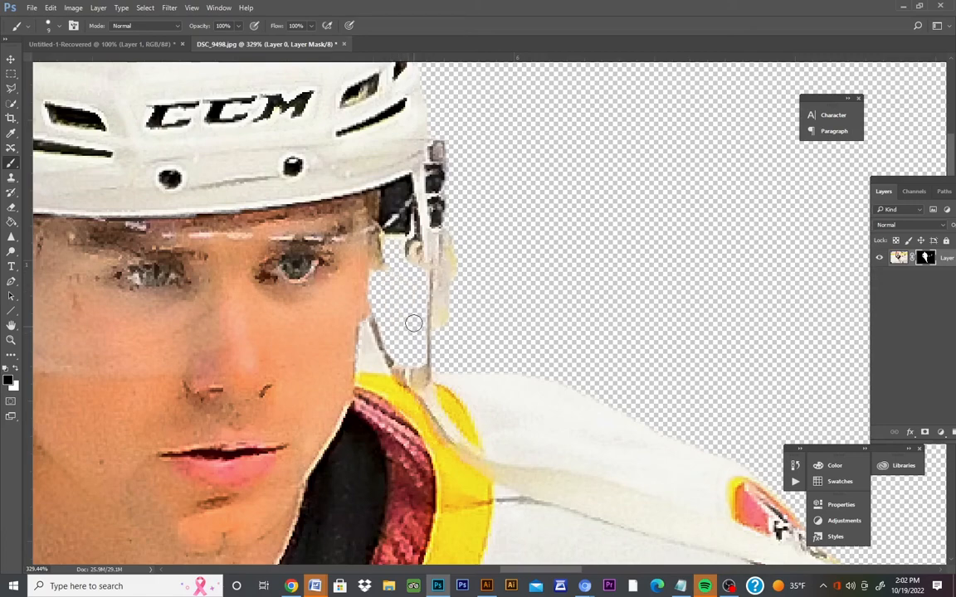
Mask out the fringe outside the visor's edge and the pale gap between jaw and strap, reducing the brush to 3 px for the gap.
{"action": "mouse_move", "coordinate": [451, 231]}
{"action": "left_mouse_down"}
{"action": "mouse_move", "coordinate": [442, 296]}
{"action": "mouse_move", "coordinate": [443, 342]}
{"action": "mouse_move", "coordinate": [423, 303]}
{"action": "left_mouse_up"}
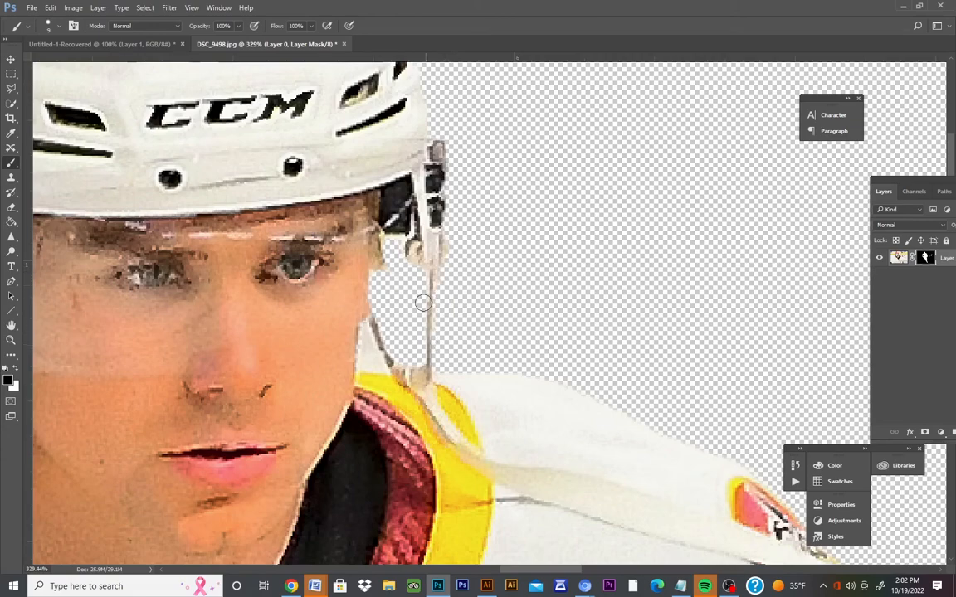
{"action": "left_click", "coordinate": [453, 237]}
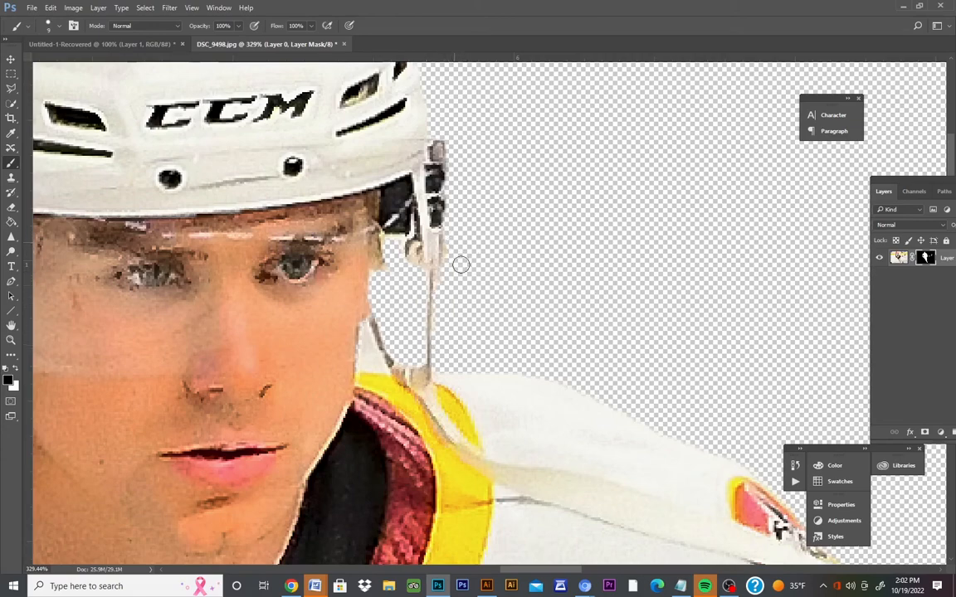
{"action": "left_click", "coordinate": [55, 25]}
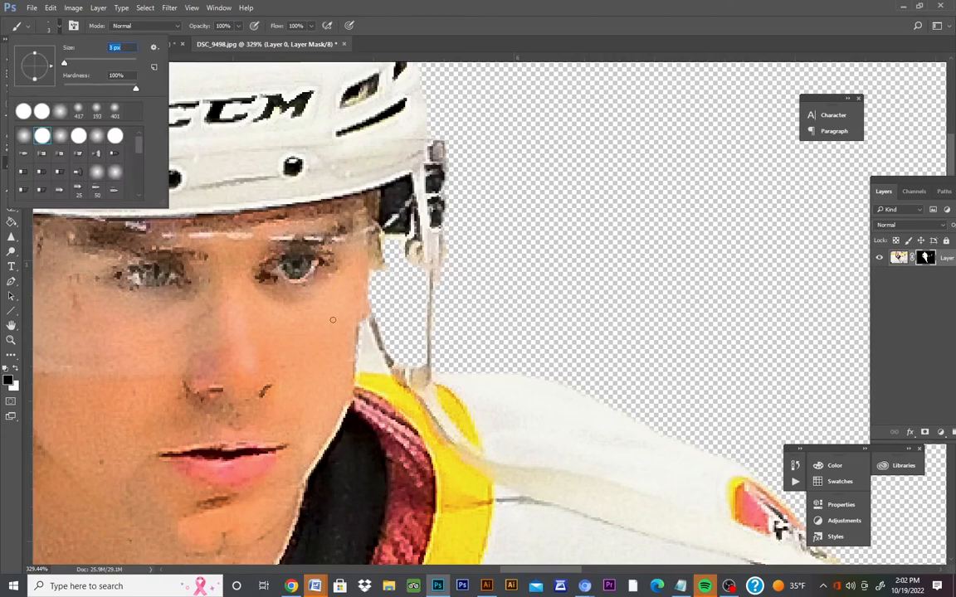
{"action": "key", "text": "Return"}
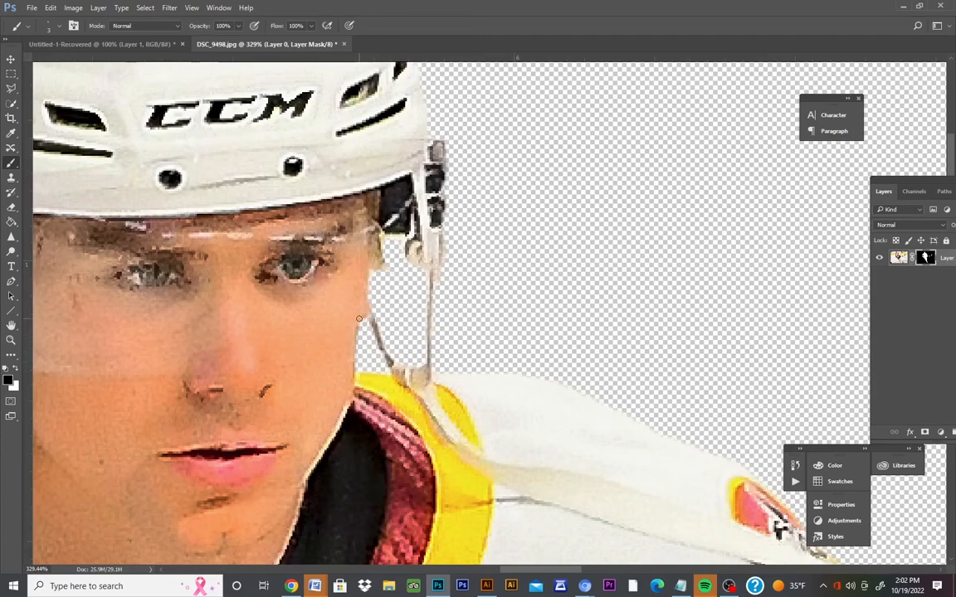
Move the Layers panel fully into view and make Layer 0's image active instead of its mask.
{"action": "left_click", "coordinate": [12, 340]}
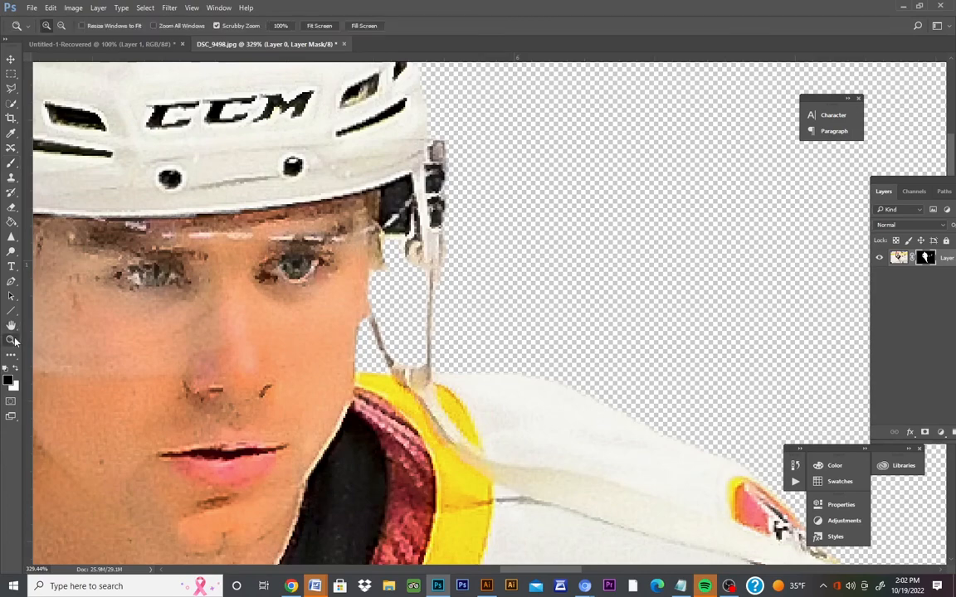
{"action": "left_click", "coordinate": [305, 284], "text": "alt"}
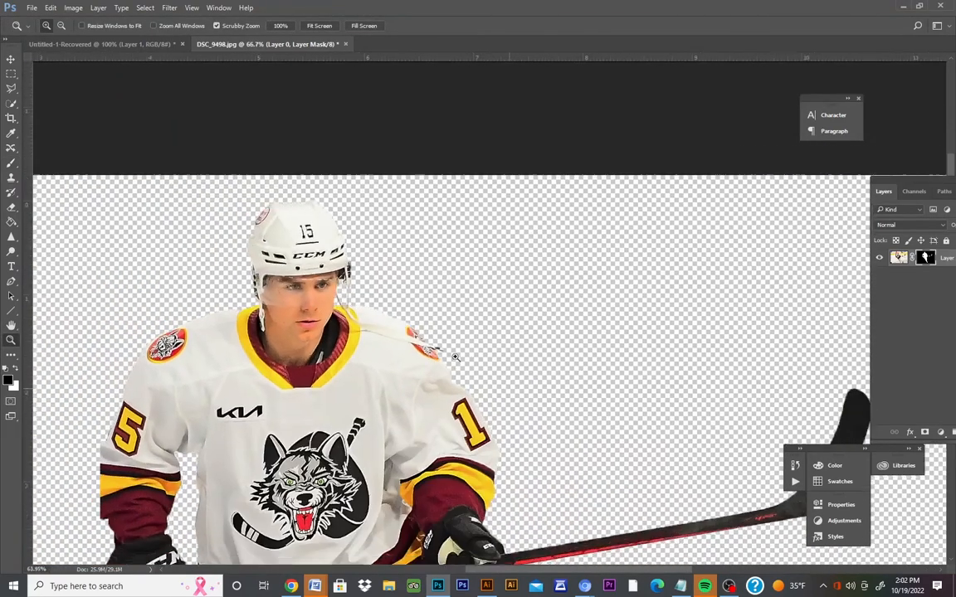
{"action": "left_click", "coordinate": [452, 356], "text": "alt"}
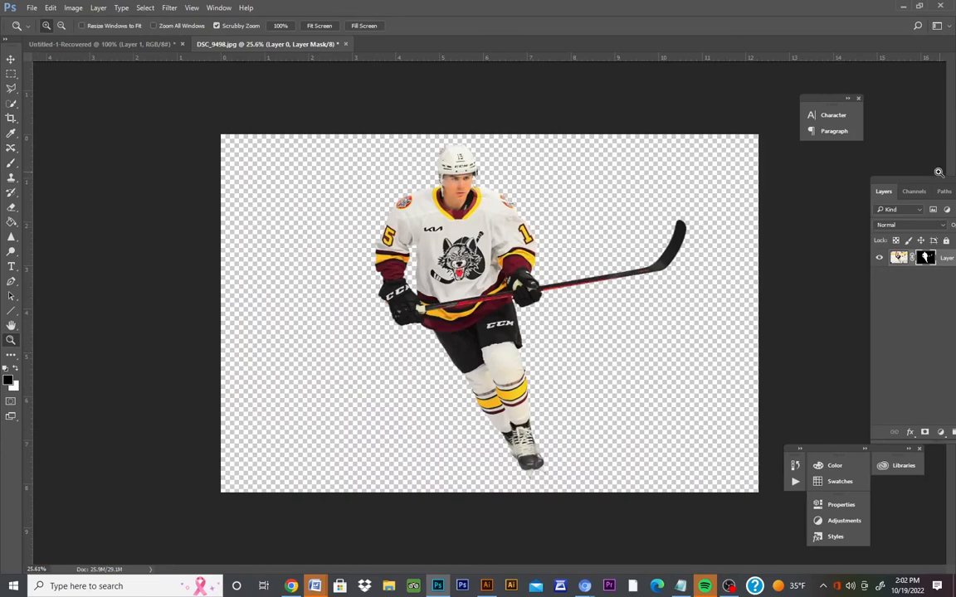
{"action": "left_click_drag", "start_coordinate": [883, 192], "coordinate": [811, 192]}
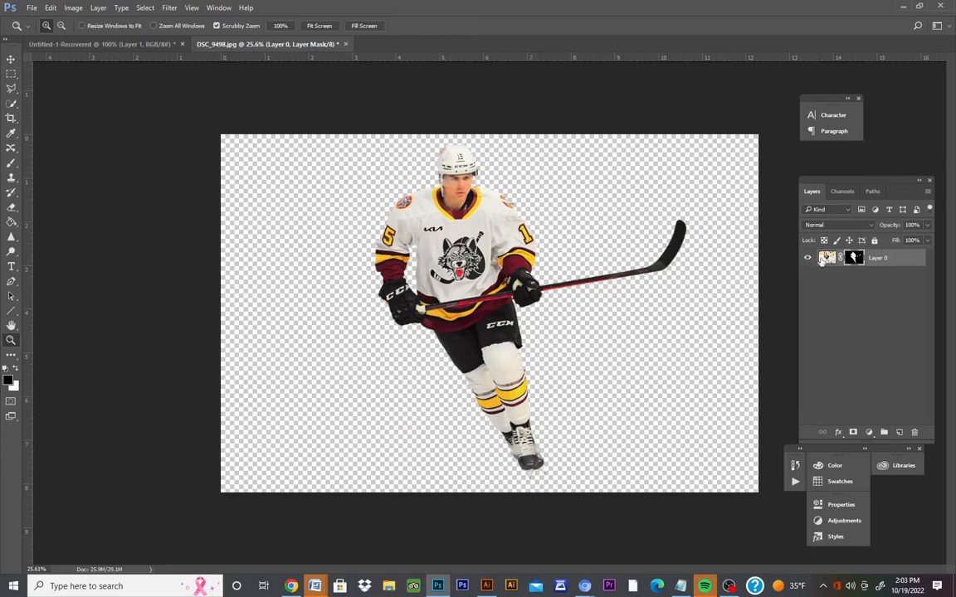
{"action": "left_click", "coordinate": [821, 259]}
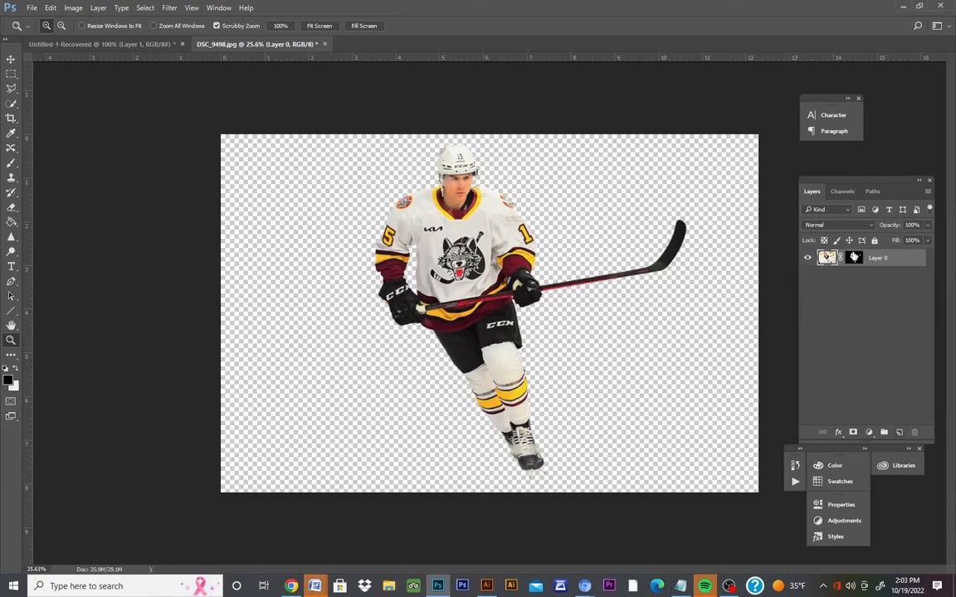
{"action": "right_click", "coordinate": [897, 260]}
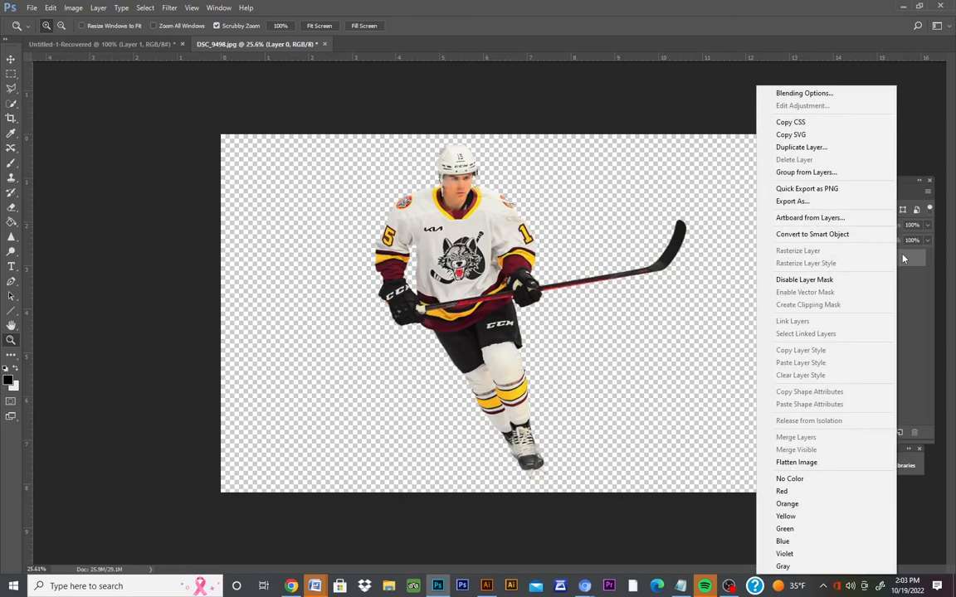
{"action": "left_click", "coordinate": [911, 288]}
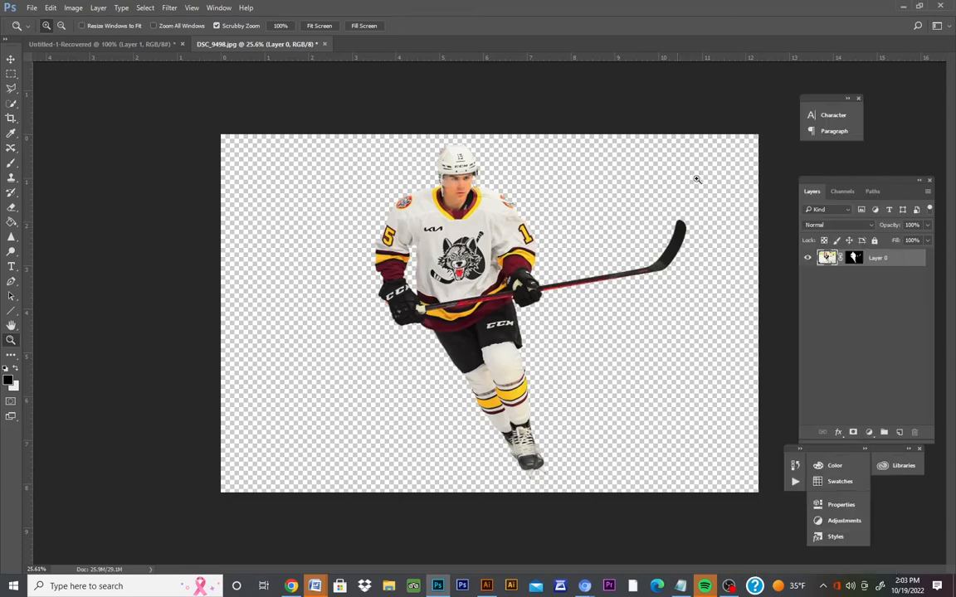
Create a new empty layer named Layer 1 with Normal mode and 100% opacity.
{"action": "left_click", "coordinate": [97, 8]}
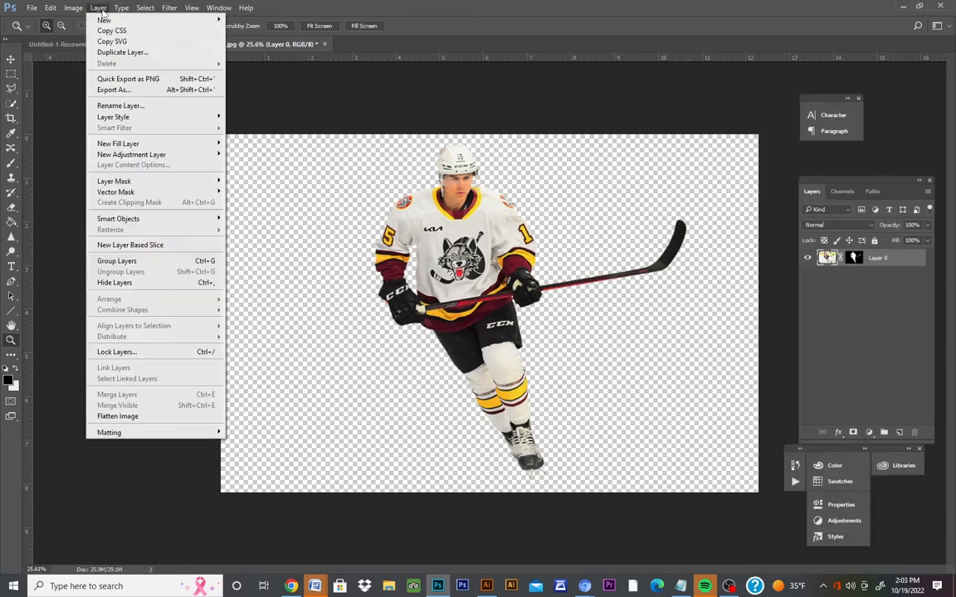
{"action": "mouse_move", "coordinate": [117, 22]}
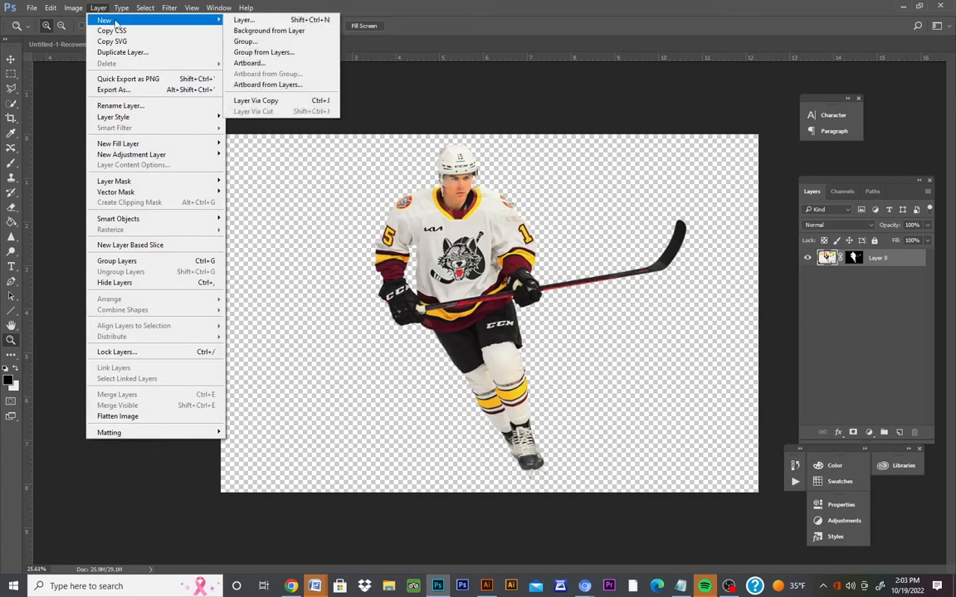
{"action": "left_click", "coordinate": [246, 23]}
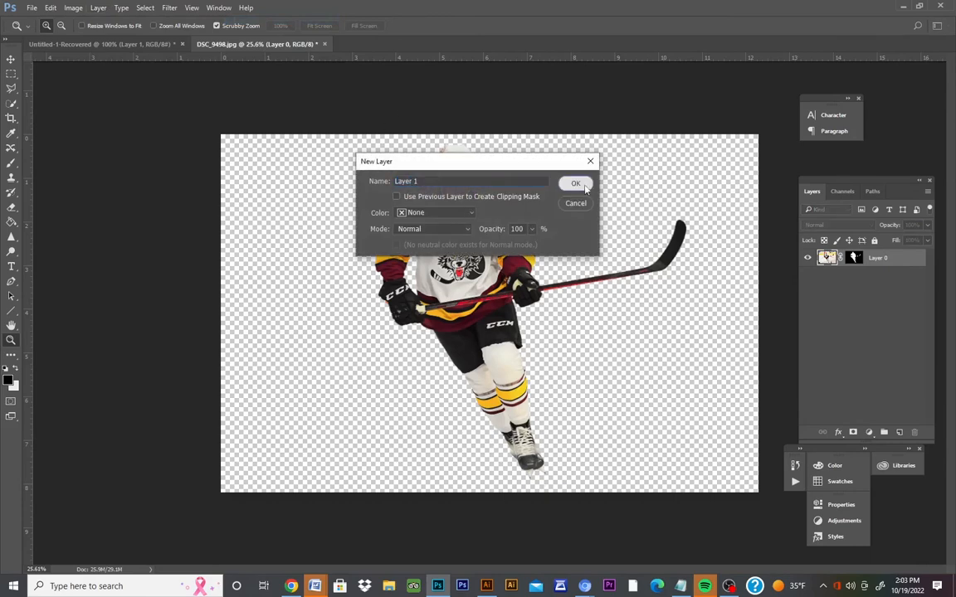
{"action": "left_click", "coordinate": [589, 187]}
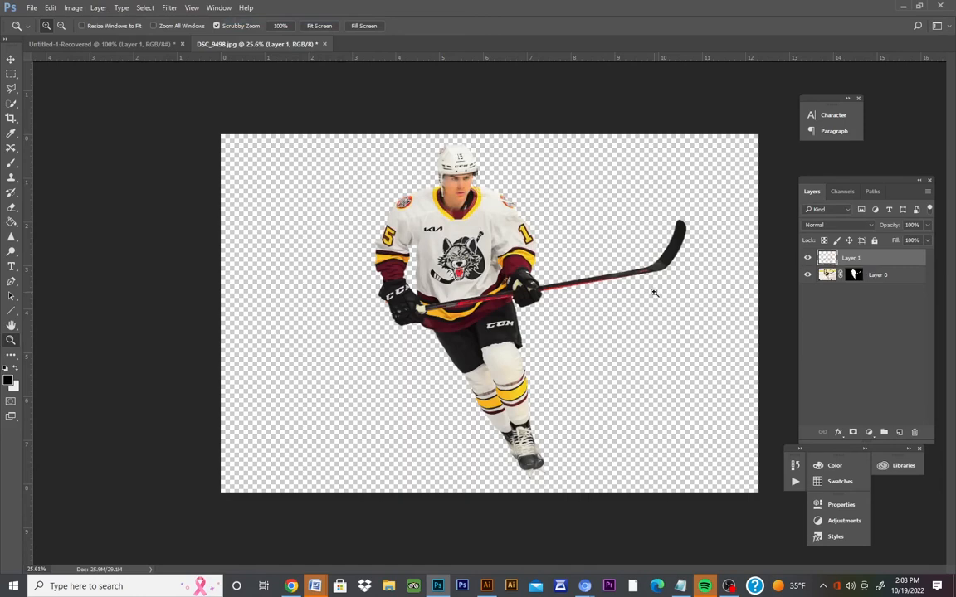
Fill Layer 1 with pure red (ff0000) using the Paint Bucket and move the layer below Layer 0.
{"action": "left_click", "coordinate": [12, 222]}
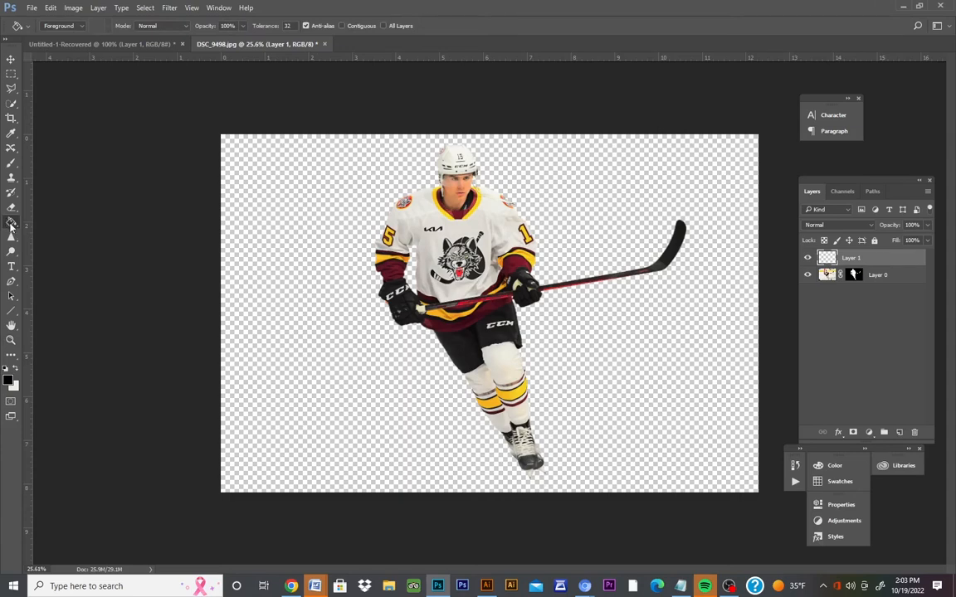
{"action": "left_click", "coordinate": [8, 379]}
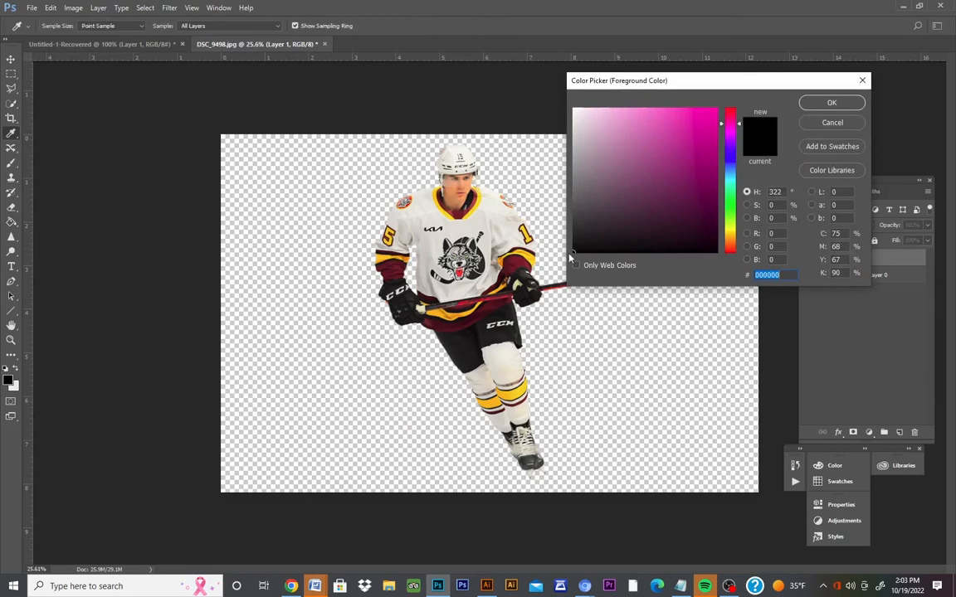
{"action": "left_click_drag", "start_coordinate": [741, 129], "coordinate": [732, 116]}
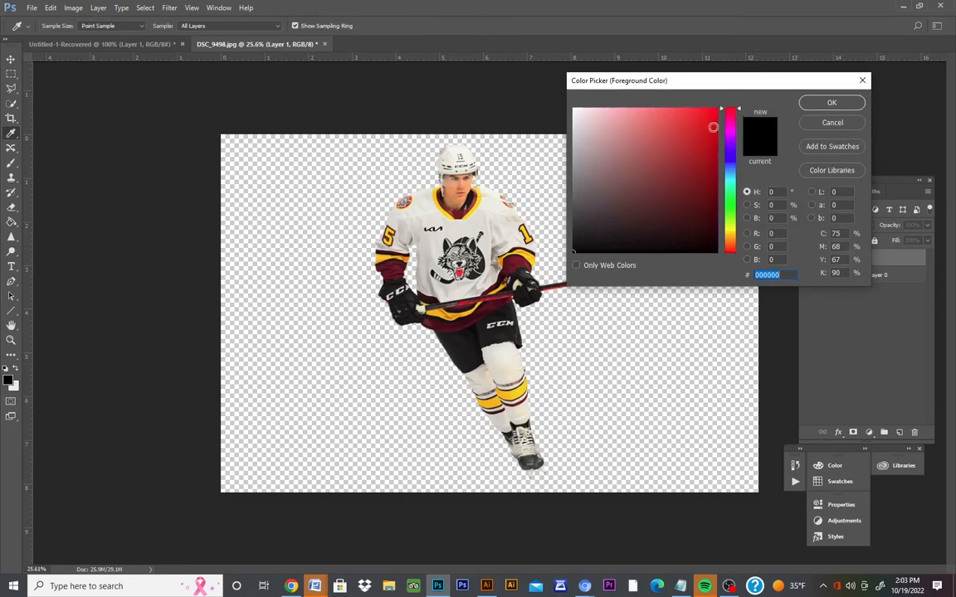
{"action": "left_click", "coordinate": [719, 109]}
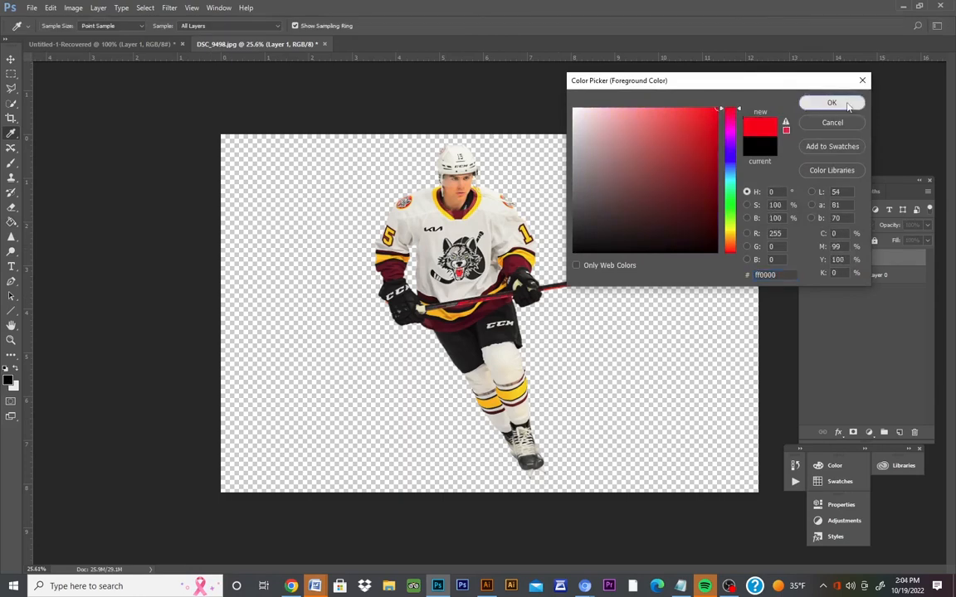
{"action": "left_click", "coordinate": [847, 105]}
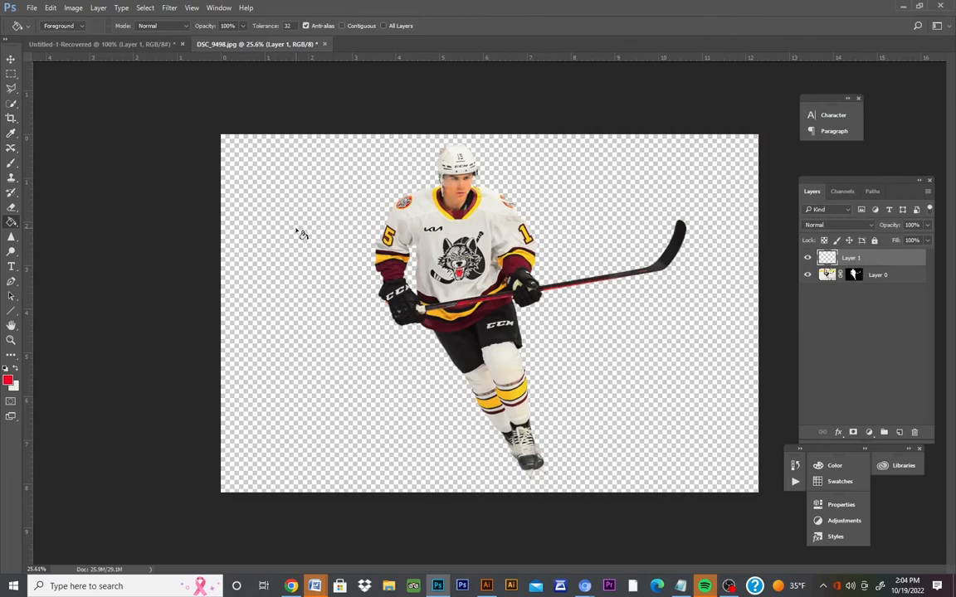
{"action": "left_click", "coordinate": [301, 234]}
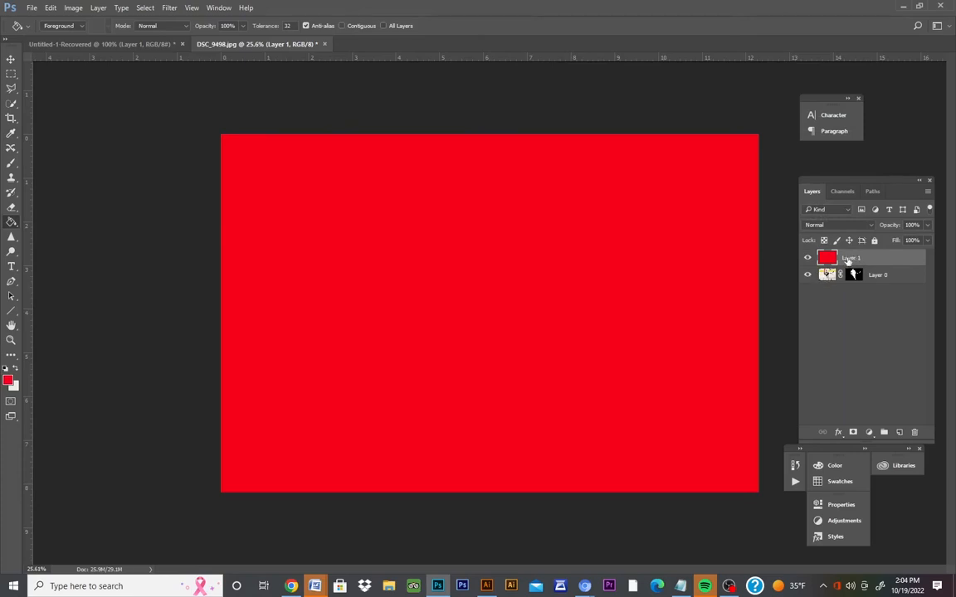
{"action": "left_click_drag", "start_coordinate": [846, 260], "coordinate": [844, 283]}
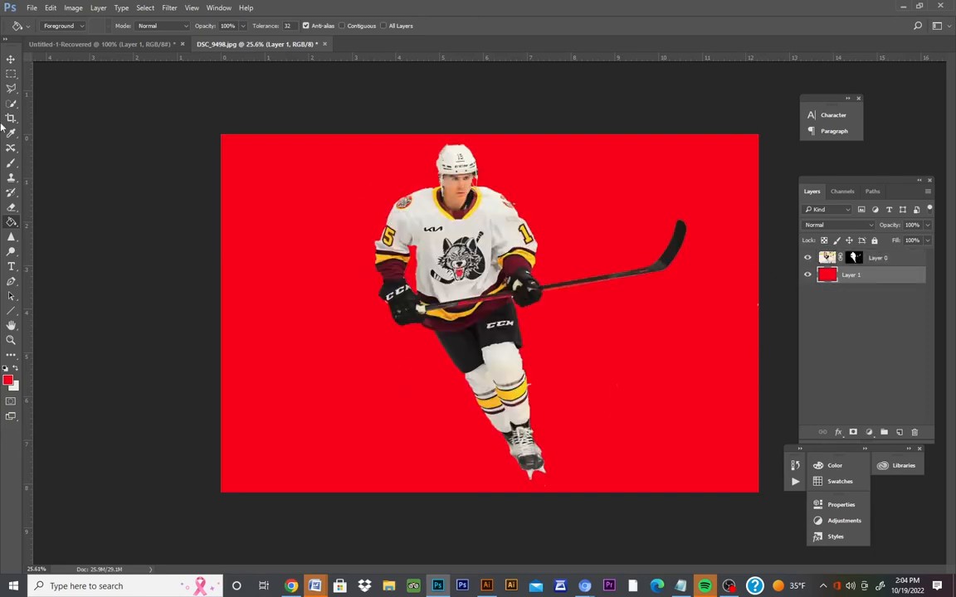
Paint out the leftover background beside the front sock and around the skate on Layer 0's mask with a 42 px black brush.
{"action": "left_click", "coordinate": [10, 75]}
{"action": "left_click", "coordinate": [11, 340]}
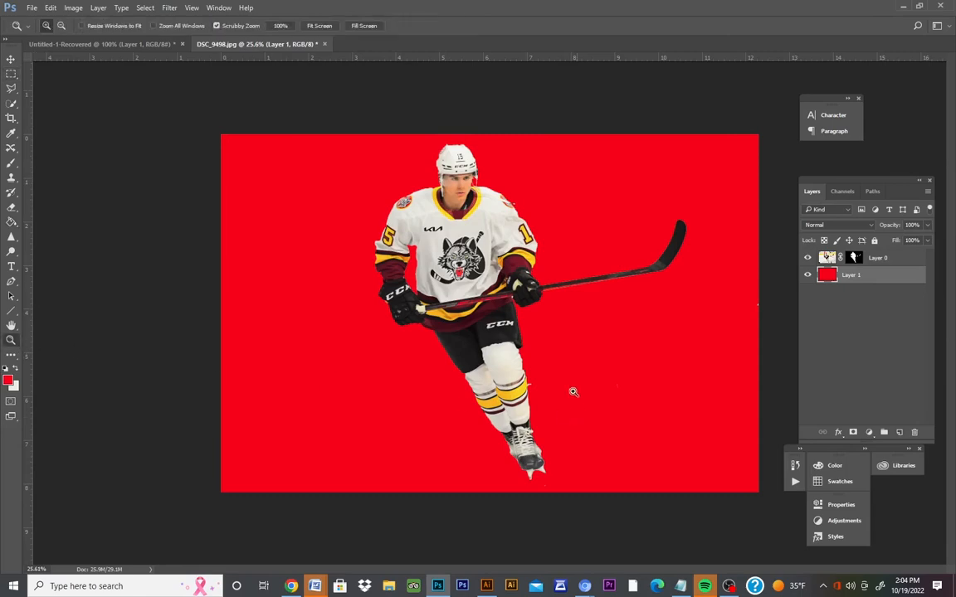
{"action": "left_click_drag", "start_coordinate": [573, 392], "coordinate": [602, 365]}
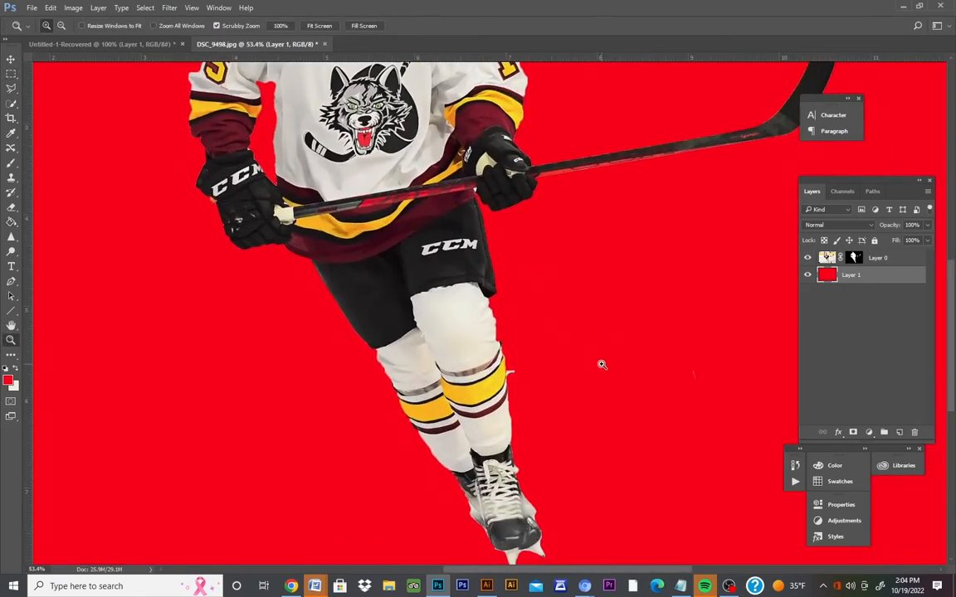
{"action": "scroll", "coordinate": [602, 365], "scroll_direction": "down", "scroll_amount": 3}
{"action": "left_click_drag", "start_coordinate": [550, 488], "coordinate": [564, 486]}
{"action": "scroll", "coordinate": [558, 449], "scroll_direction": "down", "scroll_amount": 3}
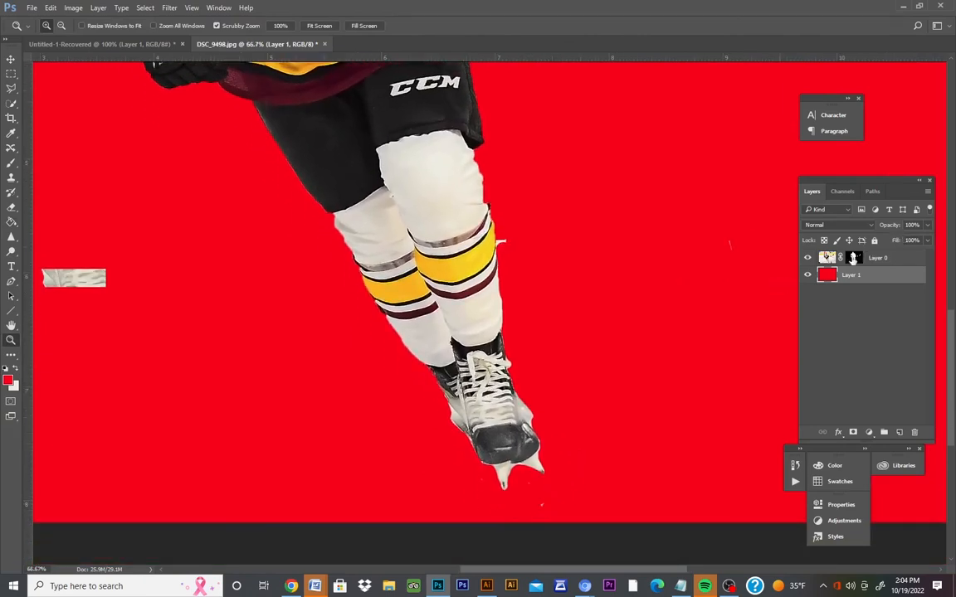
{"action": "left_click", "coordinate": [853, 258]}
{"action": "left_click", "coordinate": [10, 162]}
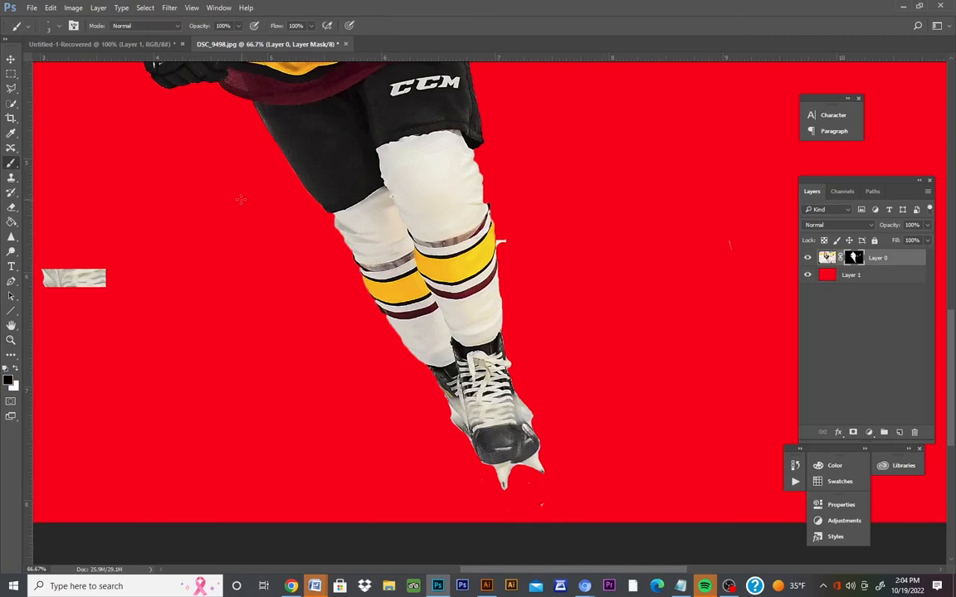
{"action": "left_click", "coordinate": [60, 26]}
{"action": "left_click", "coordinate": [79, 62]}
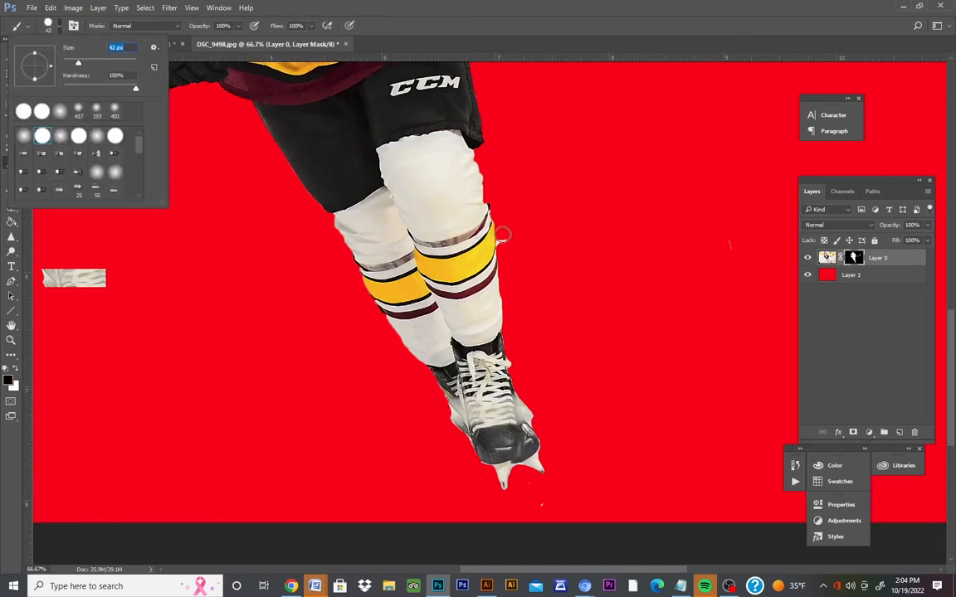
{"action": "left_click", "coordinate": [502, 237]}
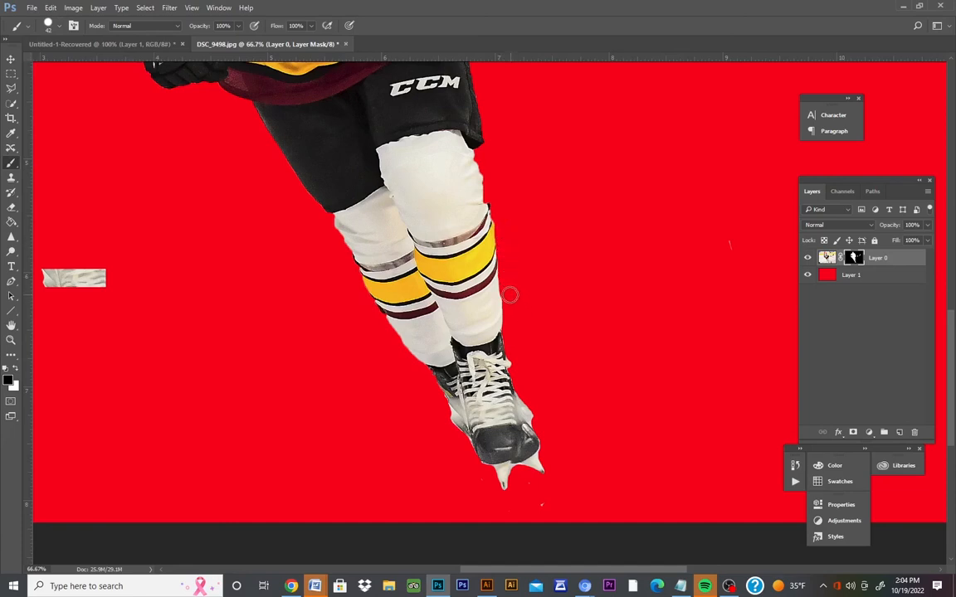
{"action": "left_click_drag", "start_coordinate": [544, 504], "coordinate": [528, 487]}
{"action": "left_click_drag", "start_coordinate": [447, 422], "coordinate": [454, 433]}
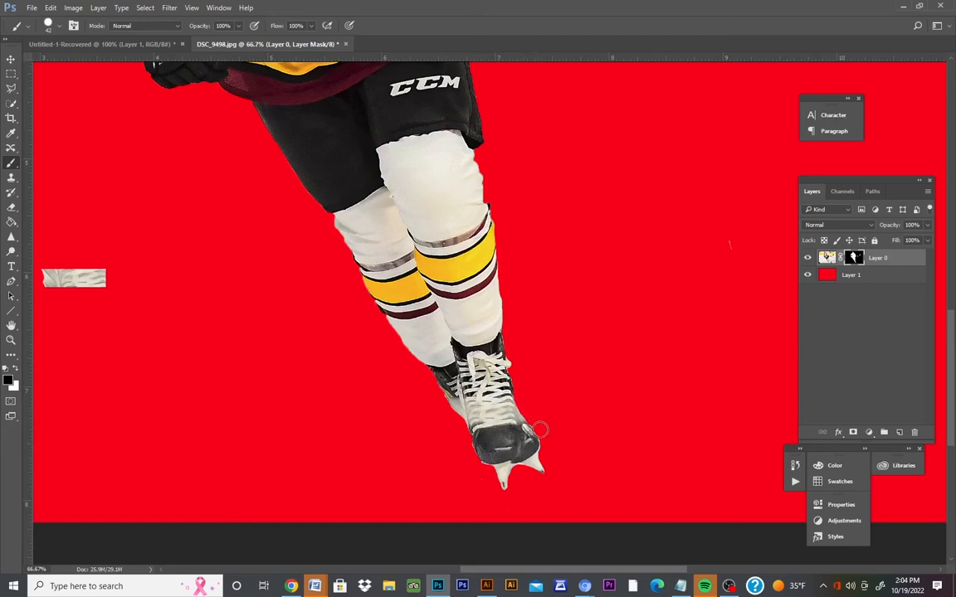
Mask out the pale background remnants around the cuff of the glove below the number 5 sleeve, using a 7 px brush.
{"action": "left_click", "coordinate": [10, 340]}
{"action": "left_click_drag", "start_coordinate": [281, 303], "coordinate": [191, 290]}
{"action": "left_click_drag", "start_coordinate": [462, 275], "coordinate": [506, 249]}
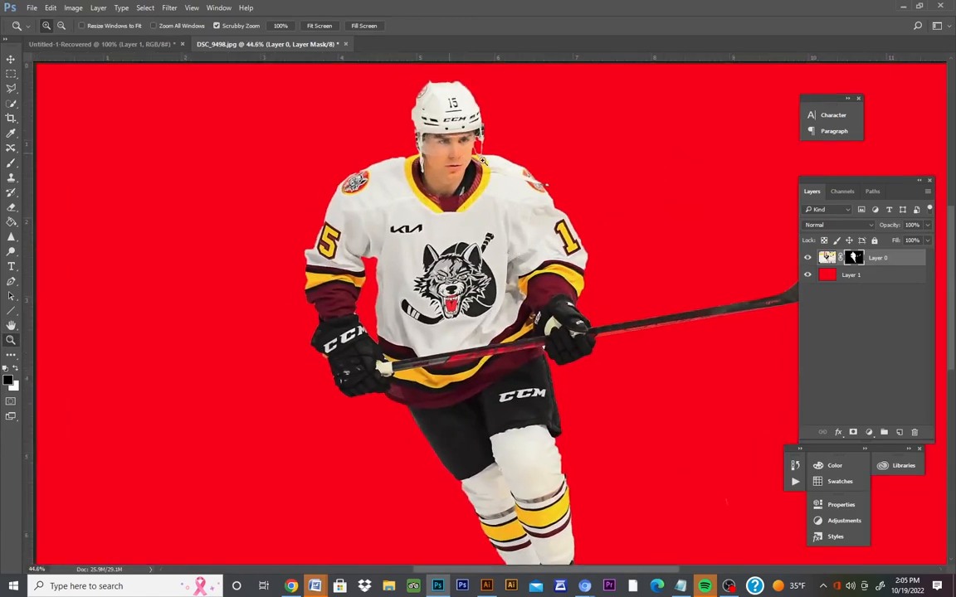
{"action": "left_click_drag", "start_coordinate": [449, 158], "coordinate": [471, 162]}
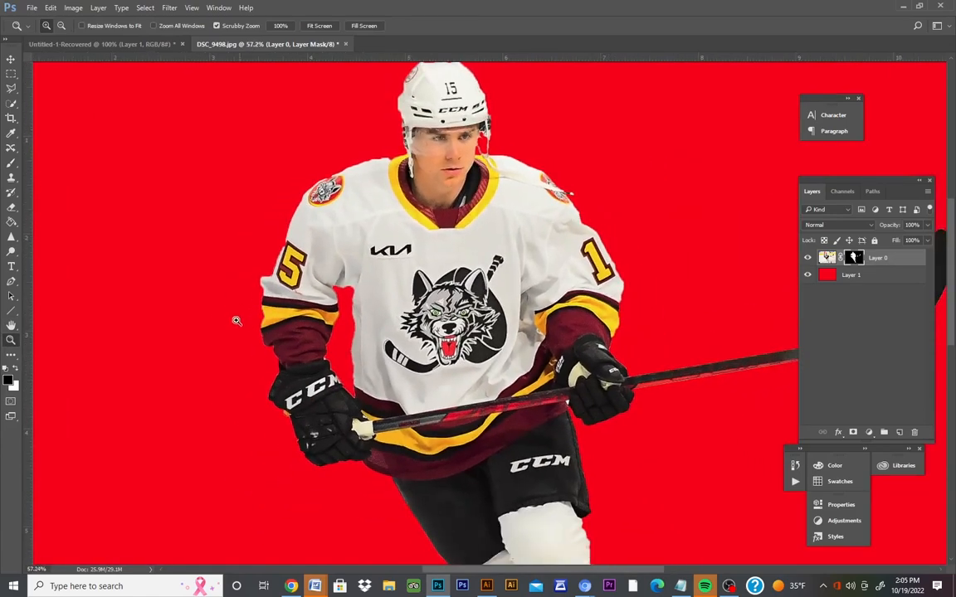
{"action": "left_click_drag", "start_coordinate": [312, 329], "coordinate": [345, 340]}
{"action": "left_click", "coordinate": [11, 163]}
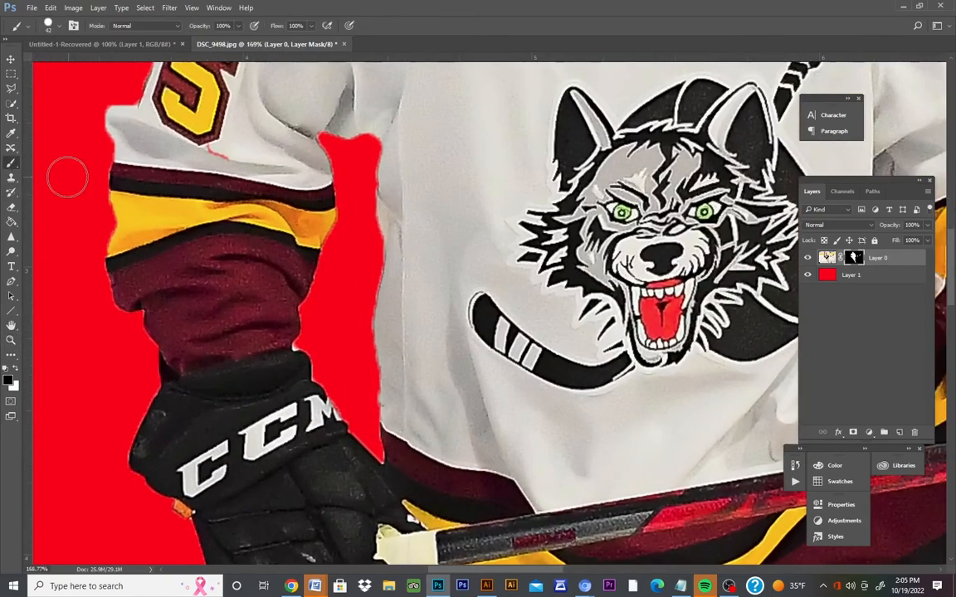
{"action": "left_click", "coordinate": [59, 27]}
{"action": "left_click_drag", "start_coordinate": [71, 63], "coordinate": [66, 66]}
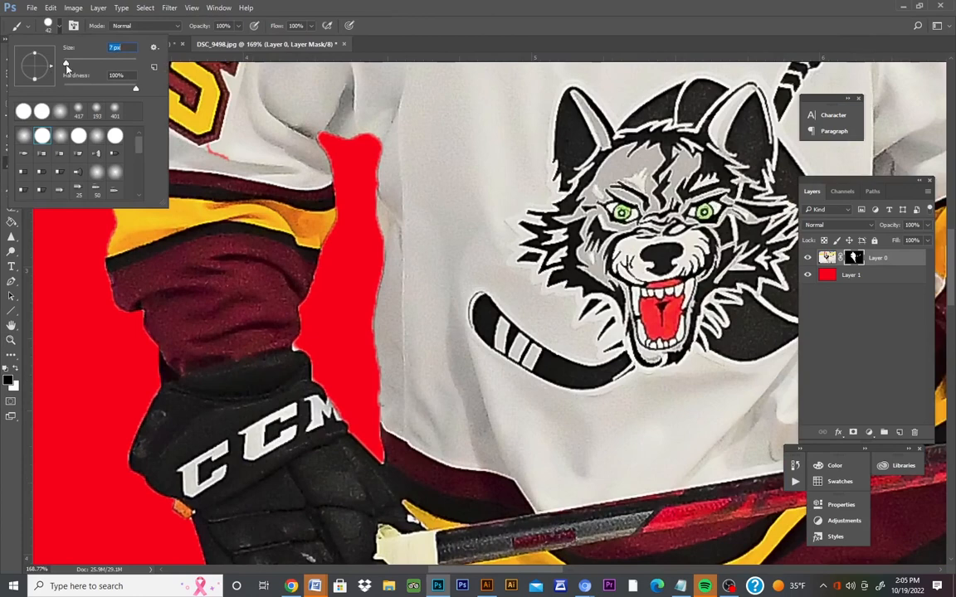
{"action": "left_click", "coordinate": [298, 344]}
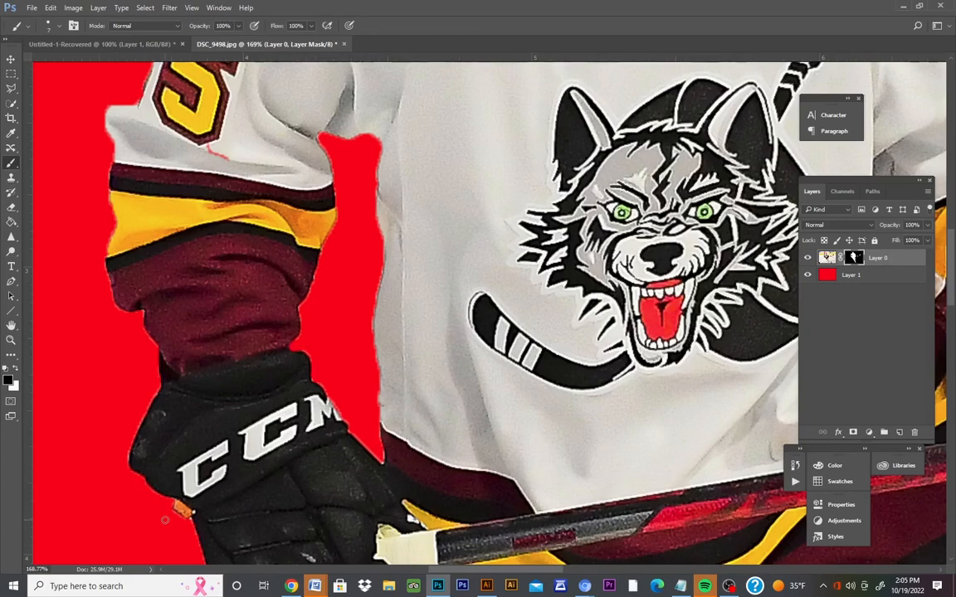
Hide the red Layer 1 to view the whole cutout on transparency.
{"action": "left_click_drag", "start_coordinate": [224, 363], "coordinate": [176, 377]}
{"action": "mouse_move", "coordinate": [426, 375]}
{"action": "left_mouse_down"}
{"action": "mouse_move", "coordinate": [401, 377]}
{"action": "mouse_move", "coordinate": [414, 379]}
{"action": "left_mouse_up"}
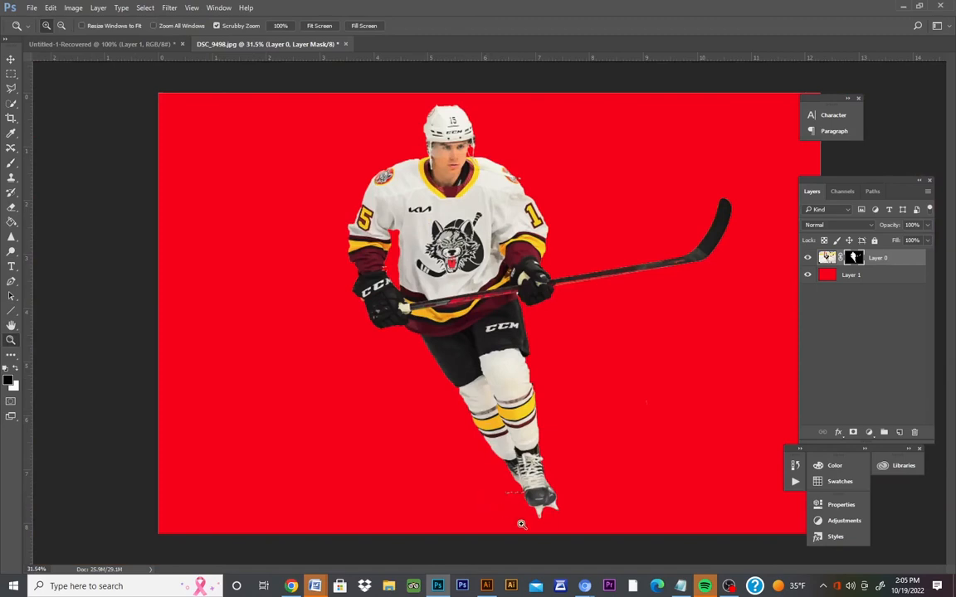
{"action": "left_click_drag", "start_coordinate": [523, 521], "coordinate": [543, 524]}
{"action": "left_click", "coordinate": [808, 276]}
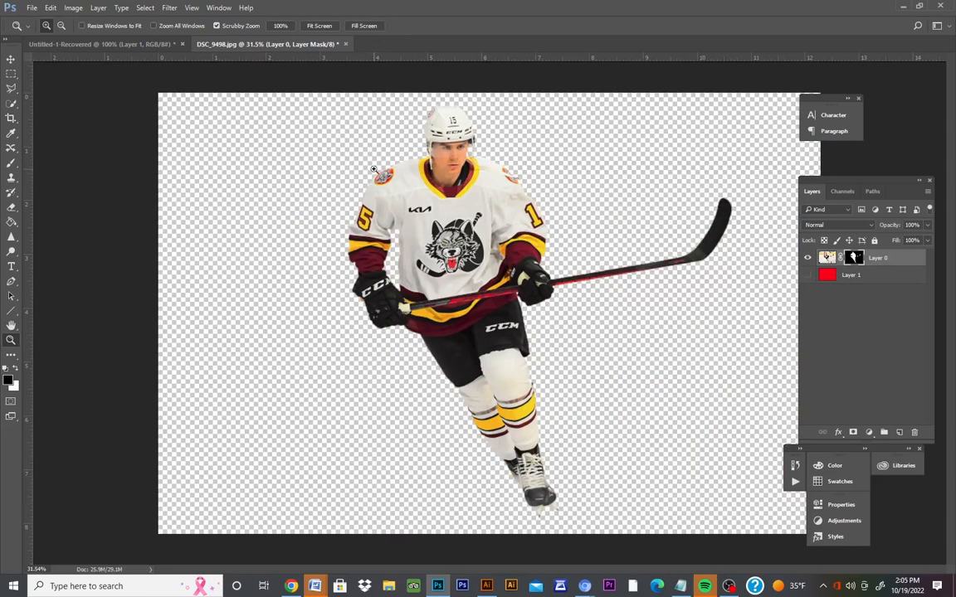